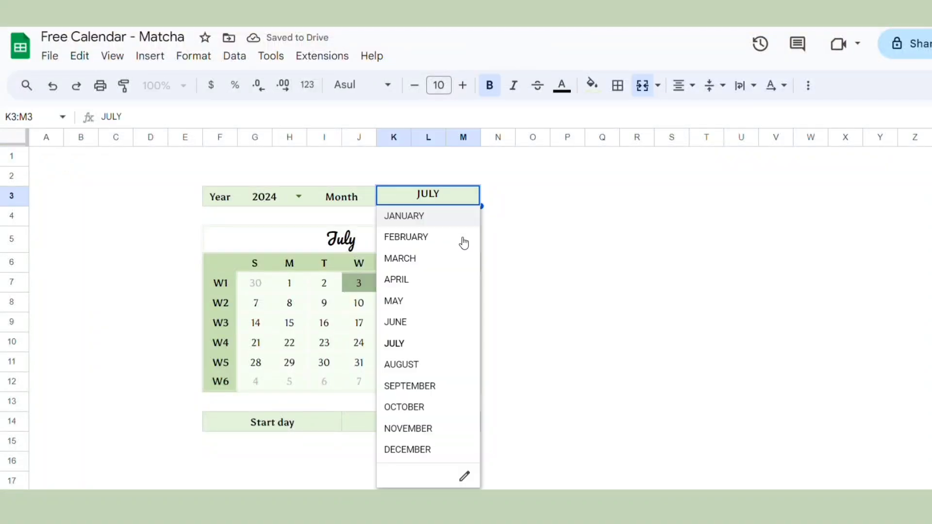
- Switch the calendar's month to June and back to July
click(406, 323)
click(470, 195)
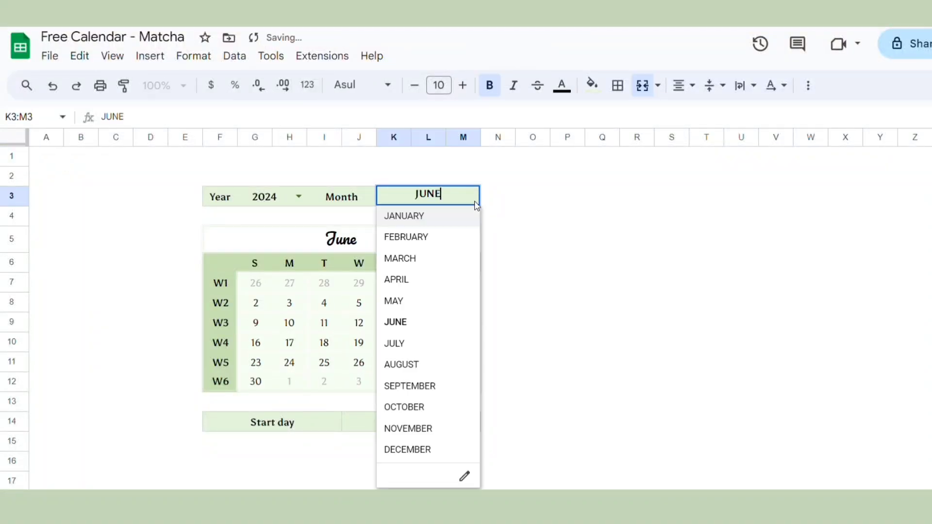
click(405, 343)
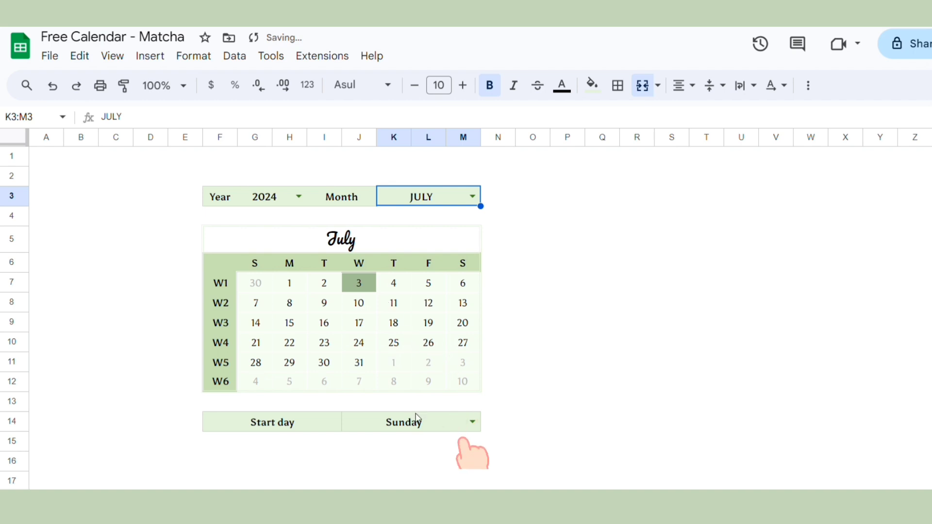
- Set the calendar's start day to Monday
click(472, 422)
click(426, 379)
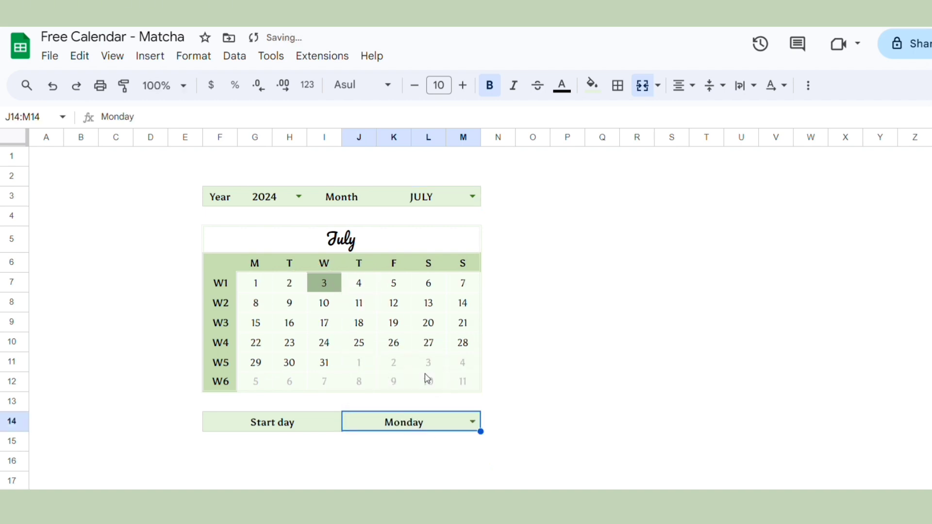
click(547, 323)
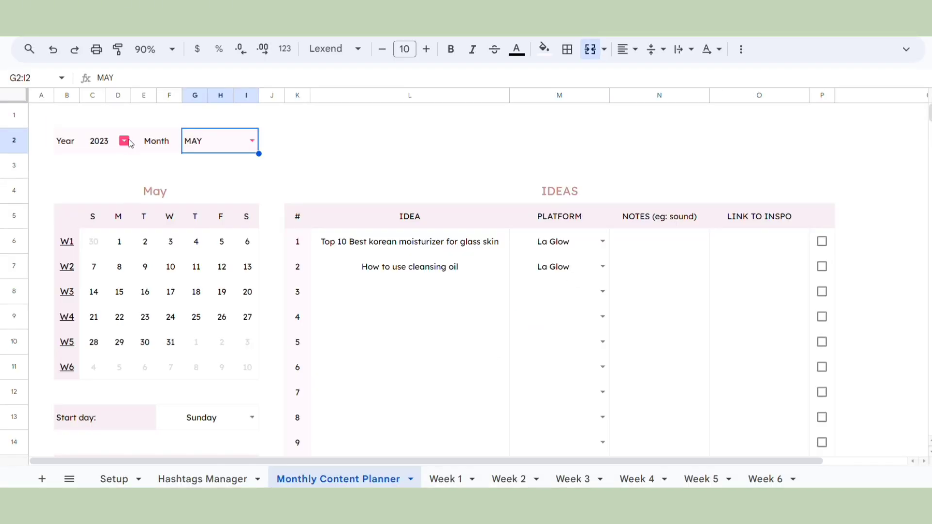
- Set the monthly content planner's year to 2024 and its month to June
click(124, 141)
click(110, 181)
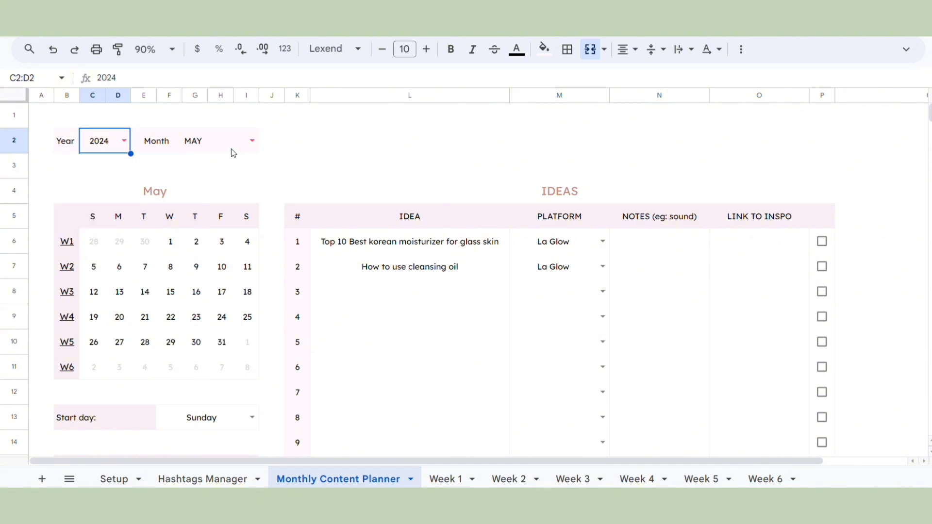
click(251, 142)
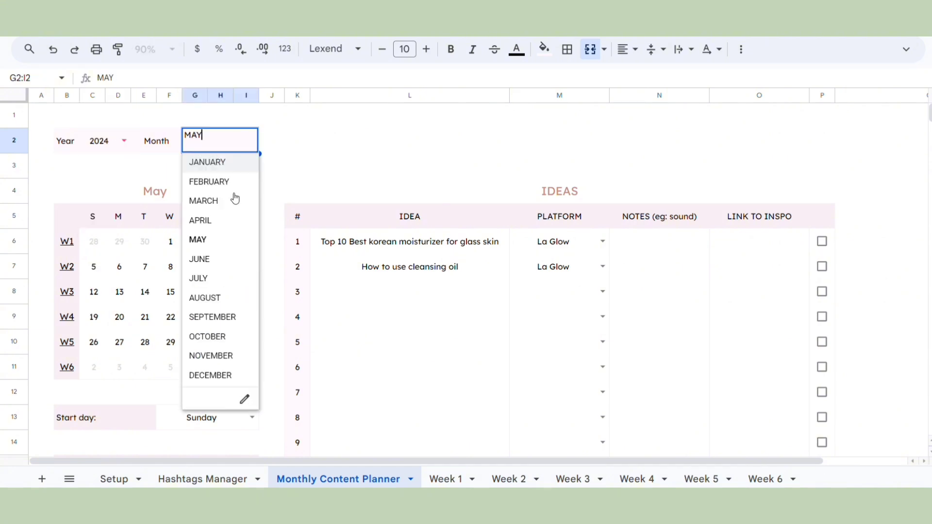
click(217, 266)
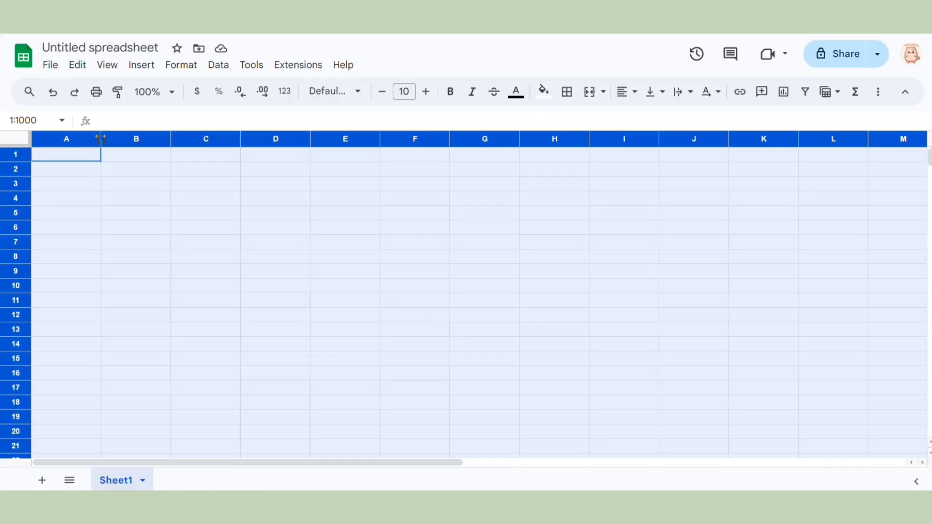
- Narrow all columns of the blank sheet to compact calendar cells and make all rows slightly taller
drag(101, 139, 17, 164)
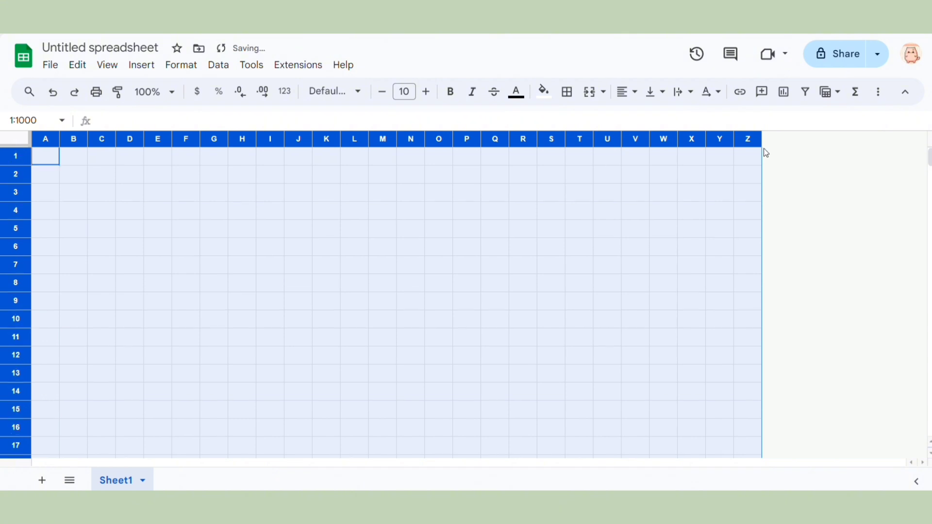
drag(60, 138, 63, 139)
- Centre all cells vertically and horizontally, with text wrapping on and text rotation set to none
click(661, 92)
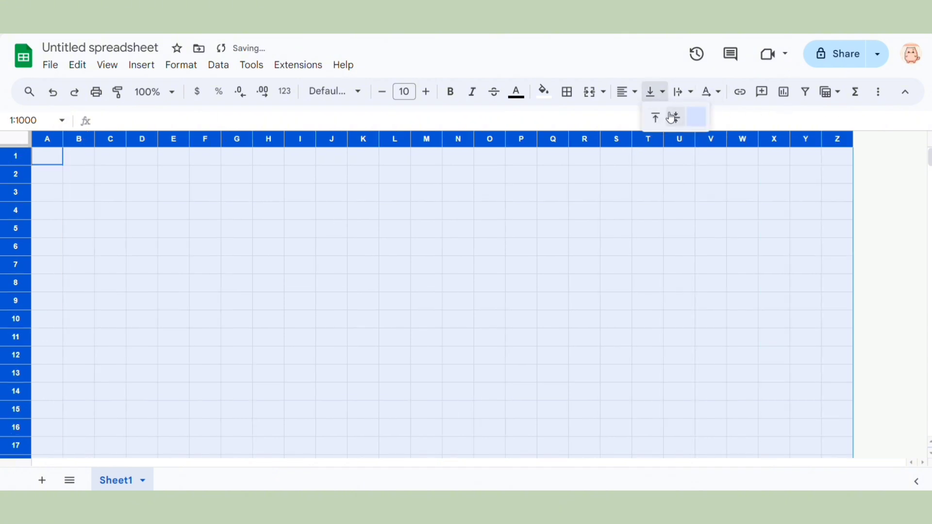
click(667, 114)
click(626, 91)
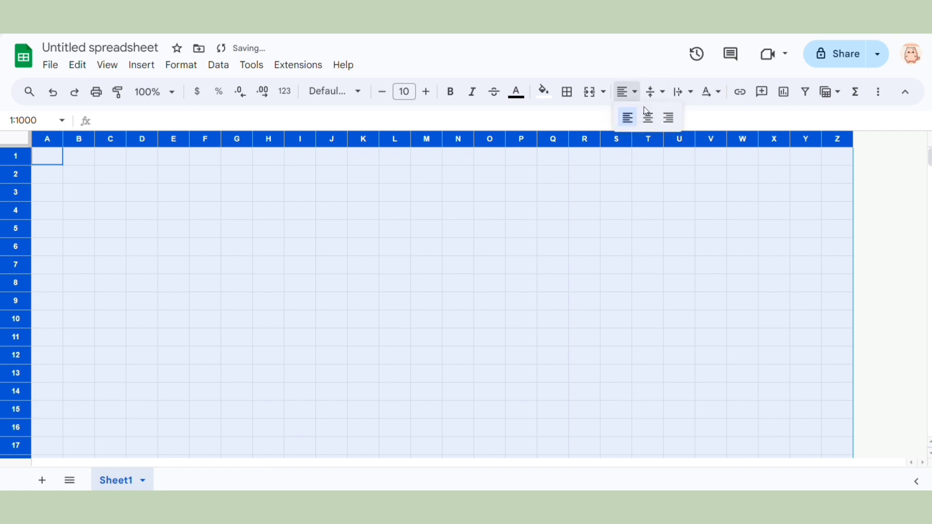
click(648, 118)
click(682, 92)
click(705, 117)
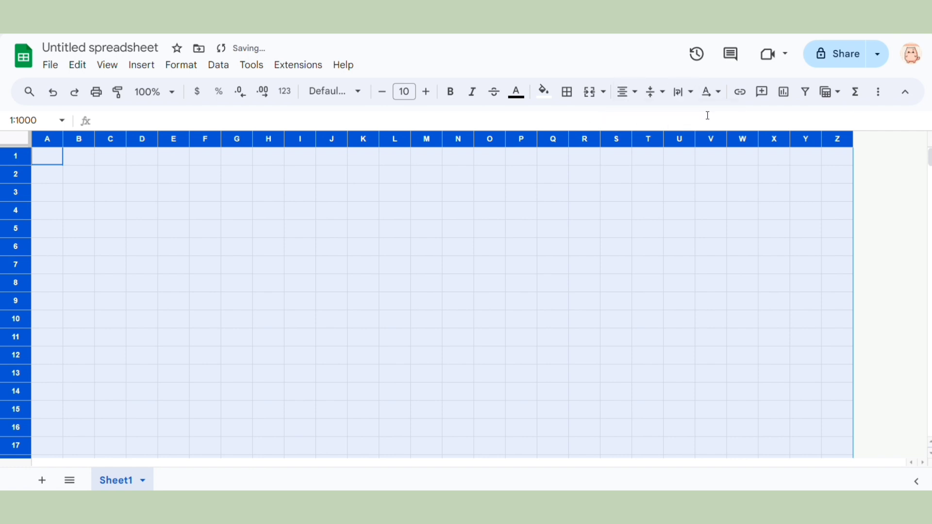
click(717, 93)
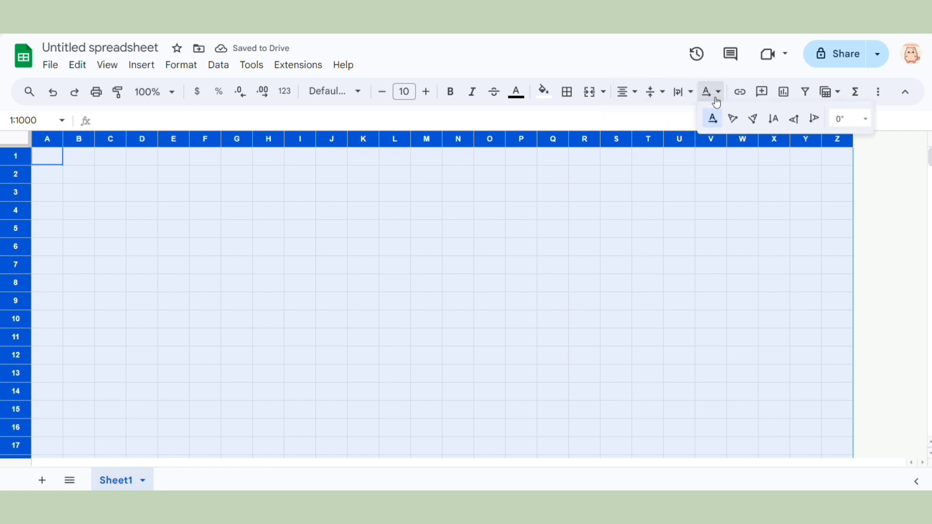
click(715, 119)
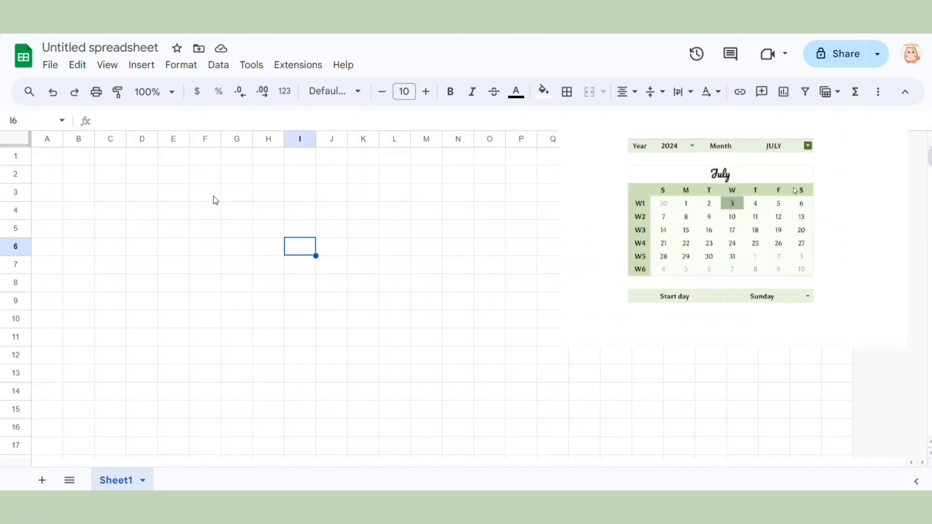
- Draw an outer border around F3:H3 and another around I3:M3
drag(214, 198, 281, 196)
click(565, 92)
click(623, 110)
click(330, 194)
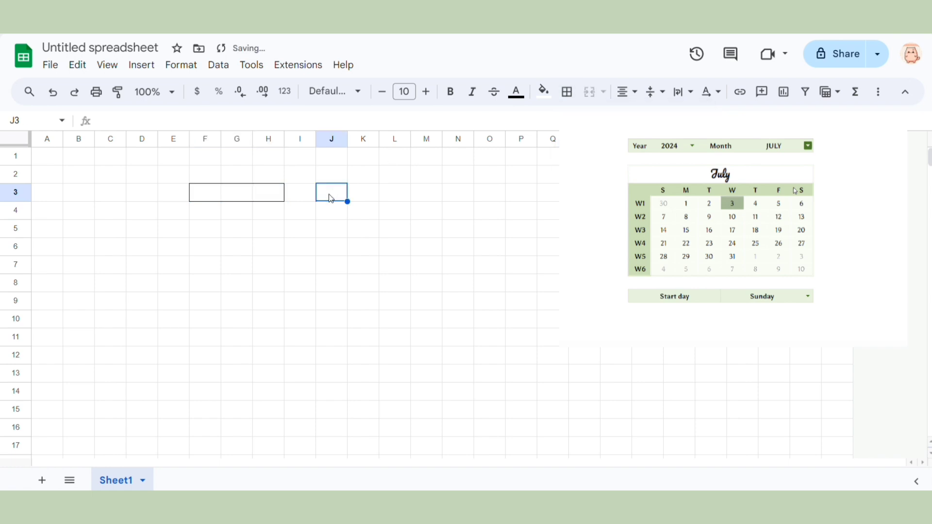
click(302, 199)
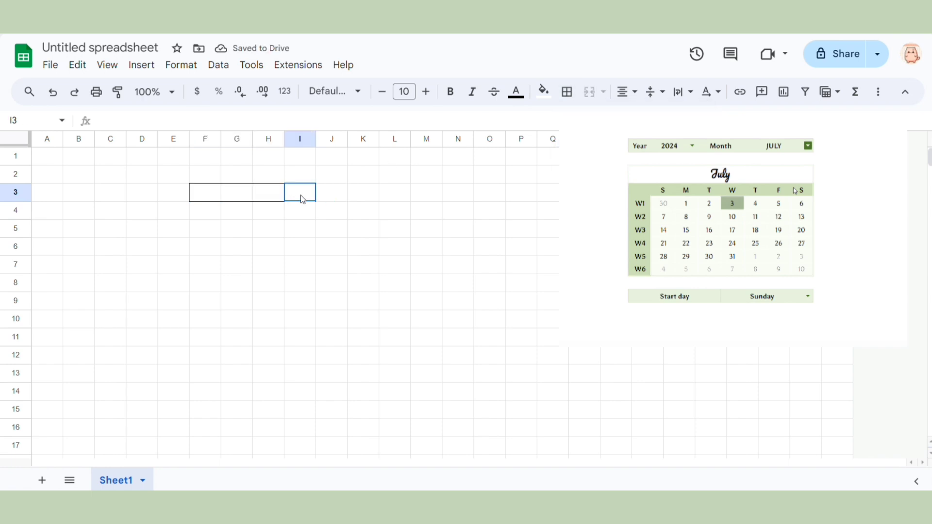
drag(305, 198, 430, 194)
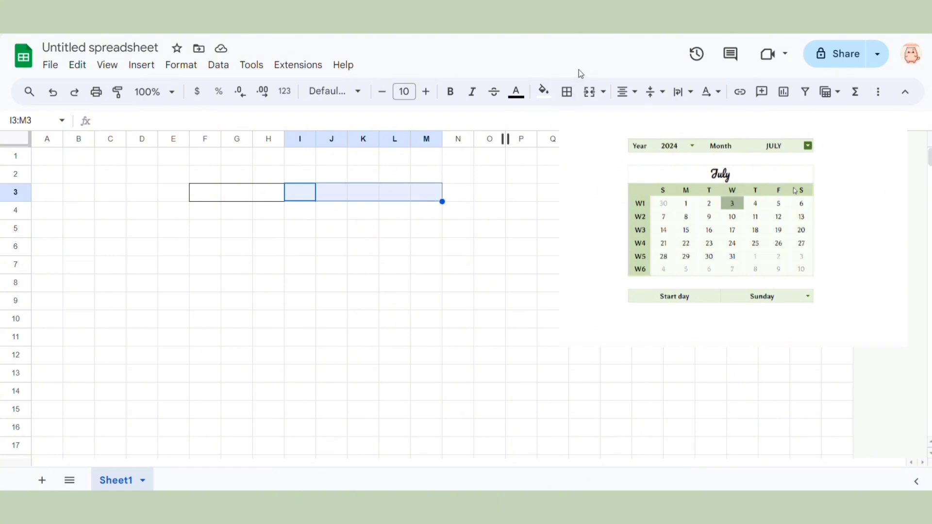
click(584, 94)
click(323, 215)
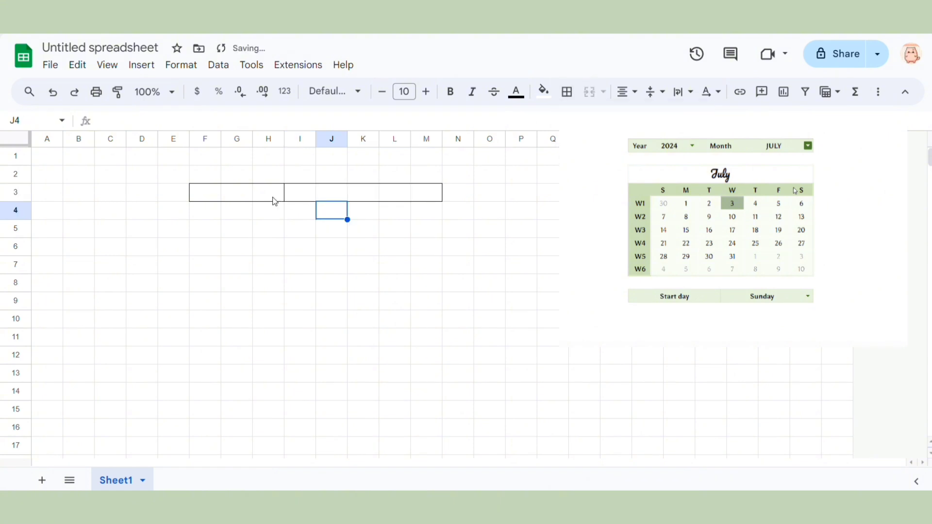
- Merge cells G3:H3 for the year value and K3:M3 for the month value
drag(239, 199, 268, 193)
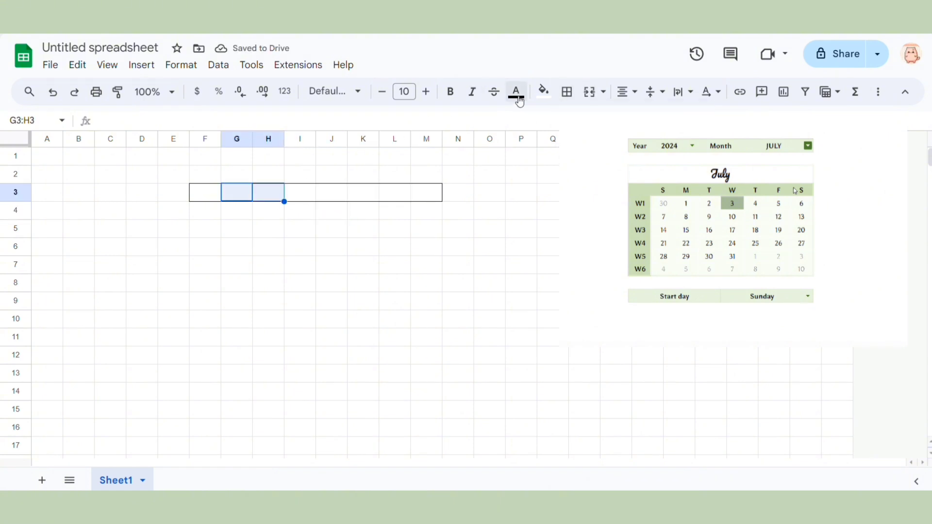
click(595, 97)
drag(363, 192, 433, 188)
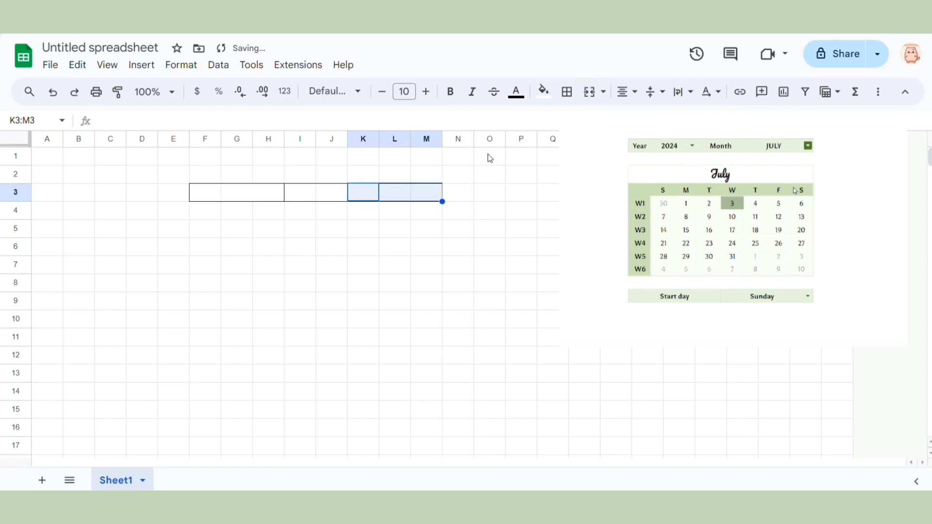
click(589, 94)
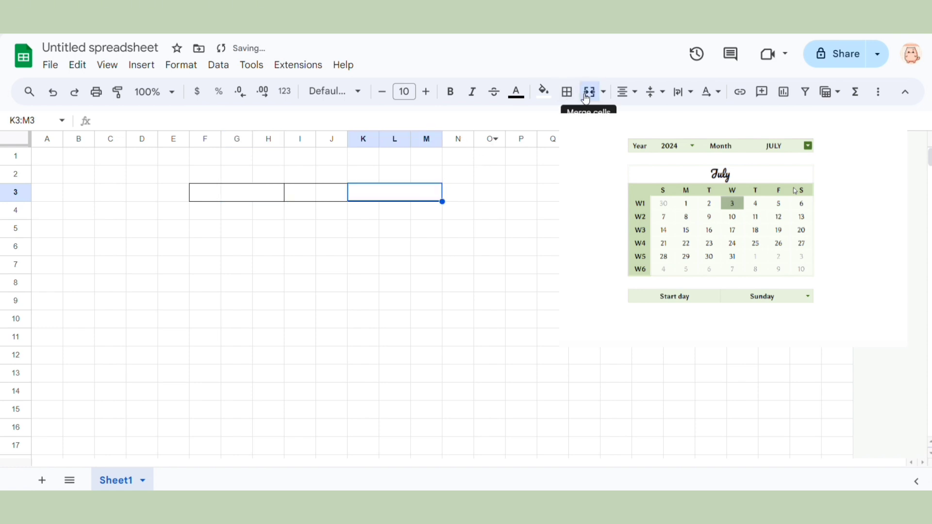
click(345, 217)
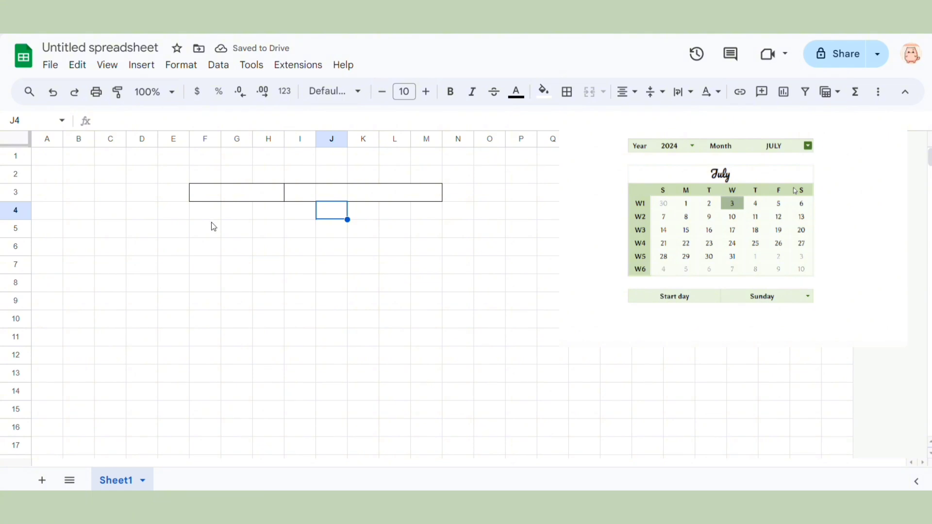
- Merge F5:M5 into one month title cell and give it an outer border
drag(207, 232, 422, 232)
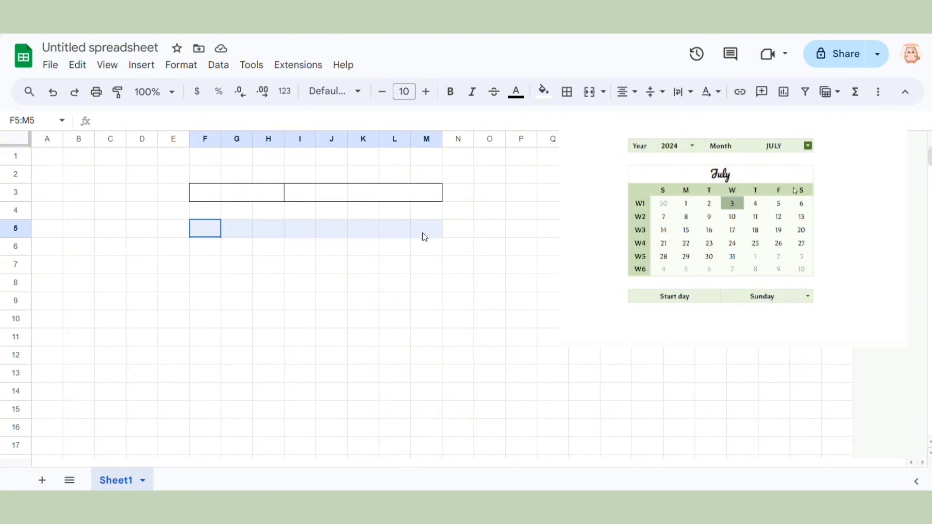
click(586, 95)
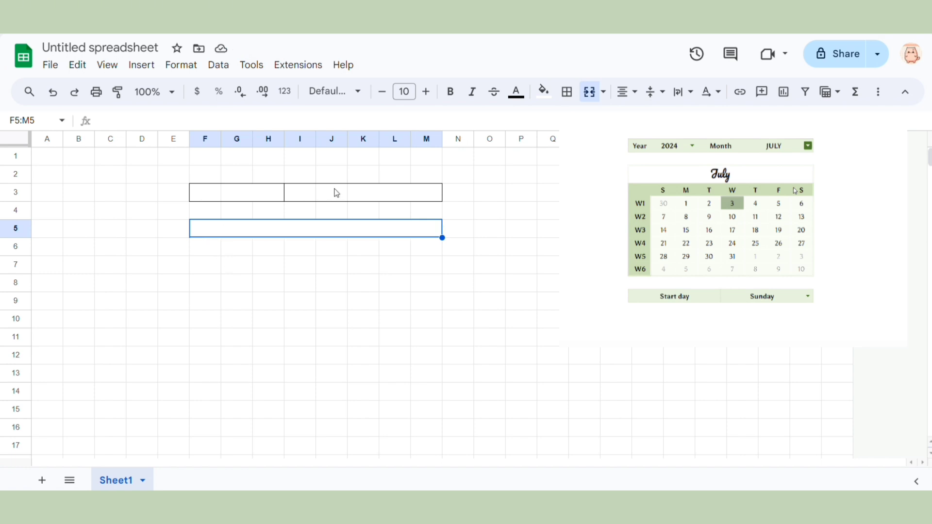
click(219, 248)
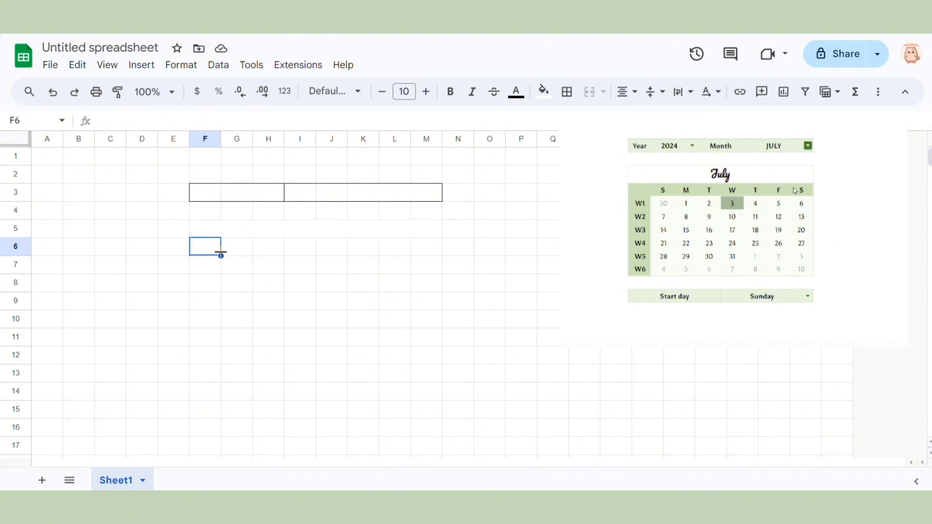
click(214, 233)
click(566, 91)
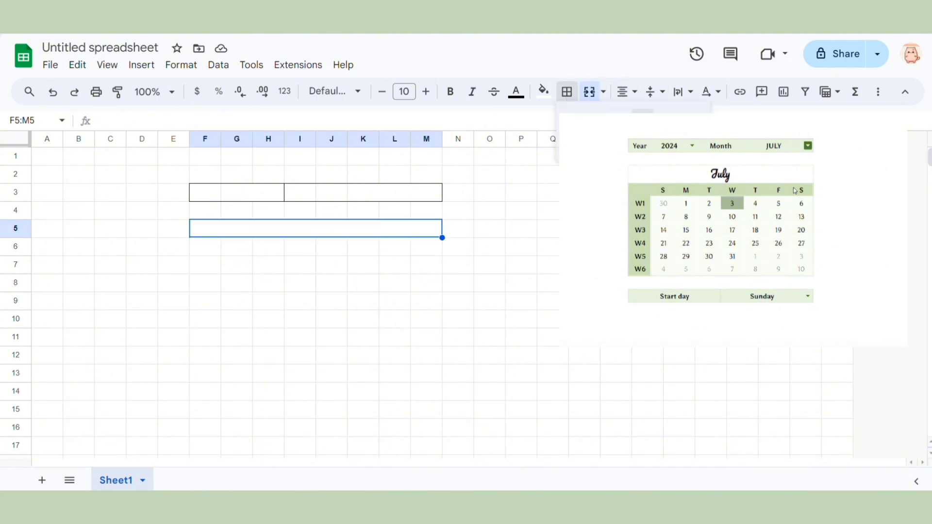
click(624, 133)
click(275, 252)
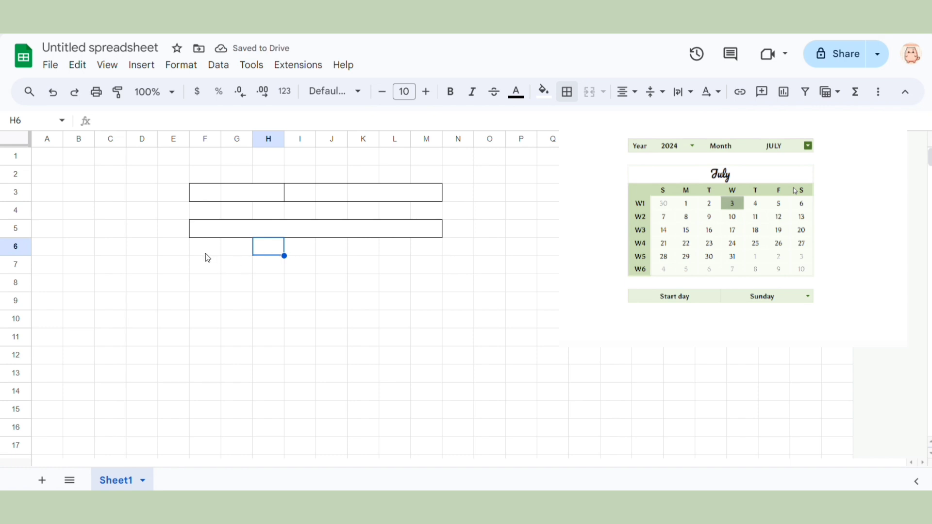
scroll(205, 251, down, 2)
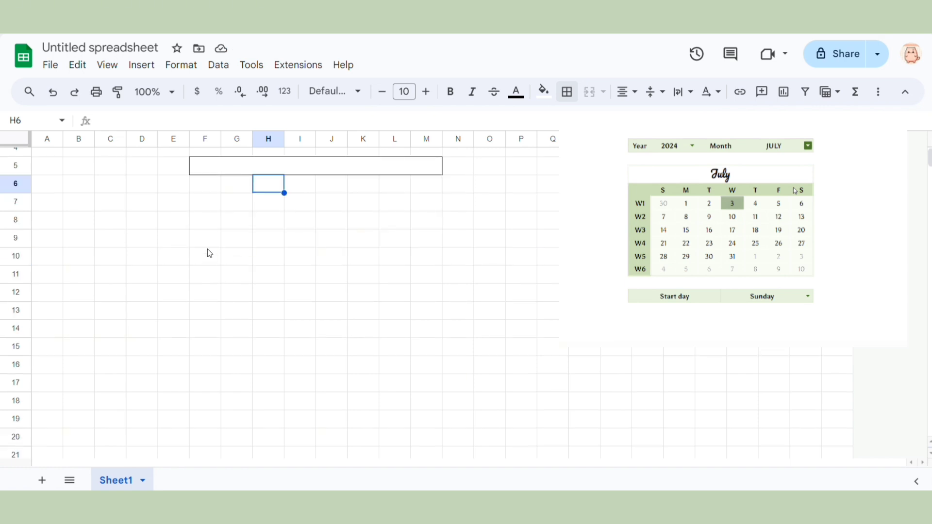
scroll(237, 194, up, 2)
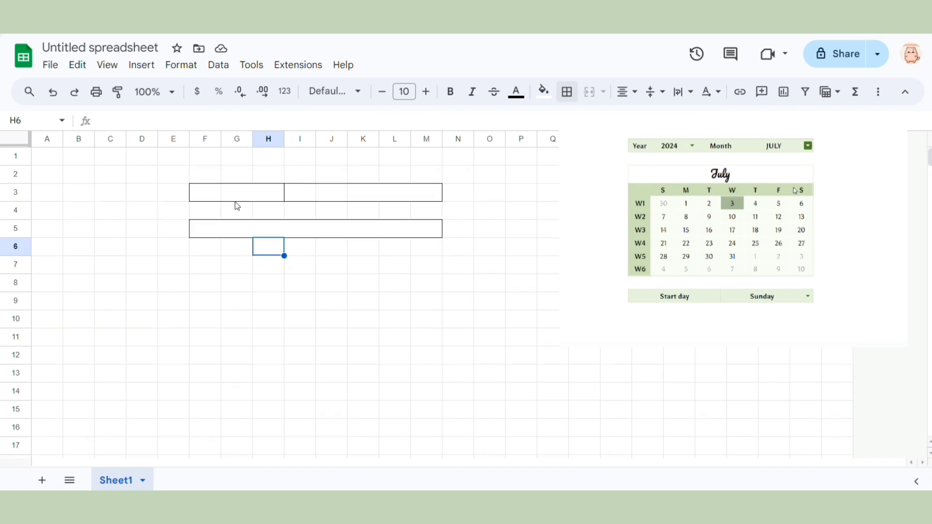
click(226, 210)
click(257, 235)
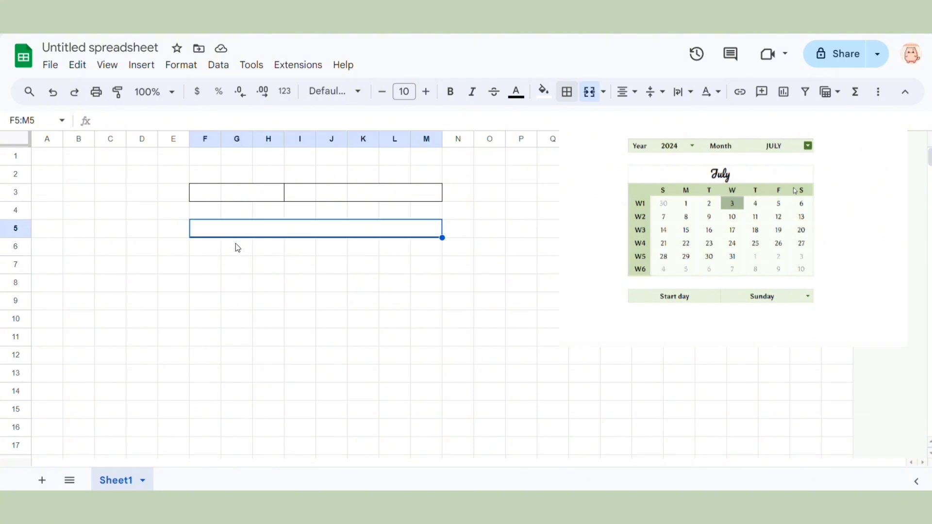
click(234, 249)
drag(244, 253, 433, 245)
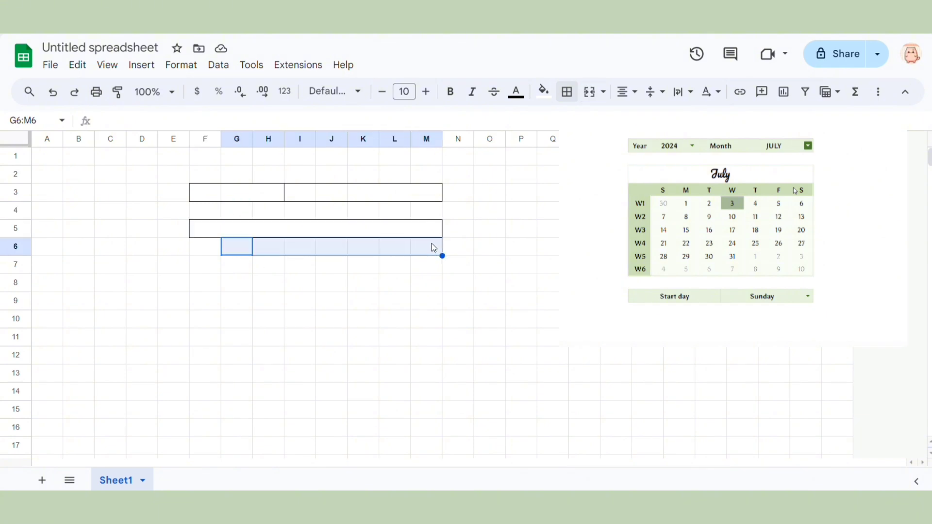
click(198, 256)
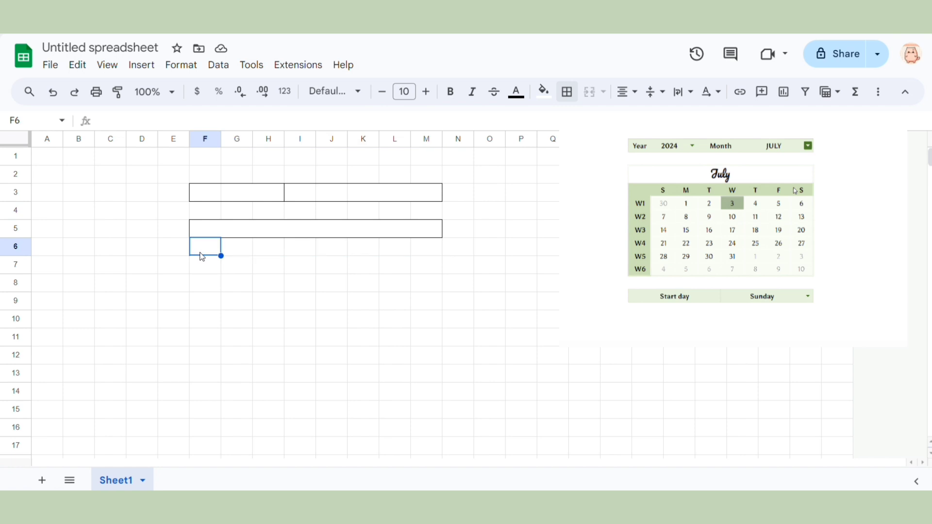
- Apply all borders to F6:M11 to form the grid for the weekdays and dates
drag(200, 253, 439, 345)
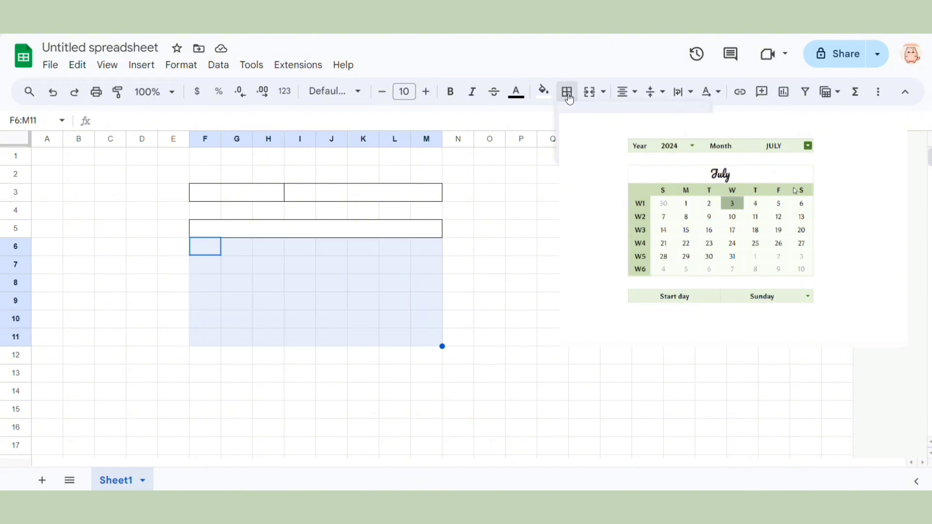
click(572, 119)
click(289, 281)
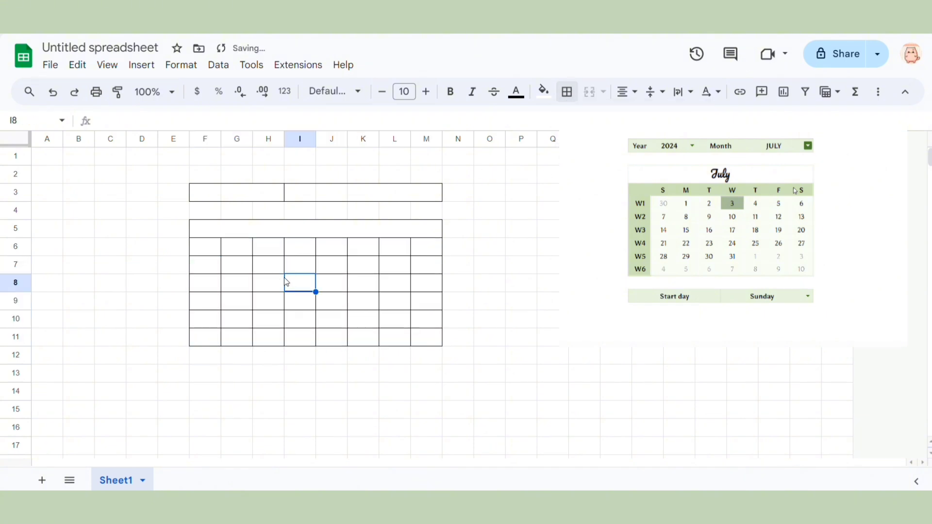
- Draw an outer border around F13:M13 for the start day row beneath the calendar grid
scroll(252, 310, down, 1)
drag(205, 314, 423, 313)
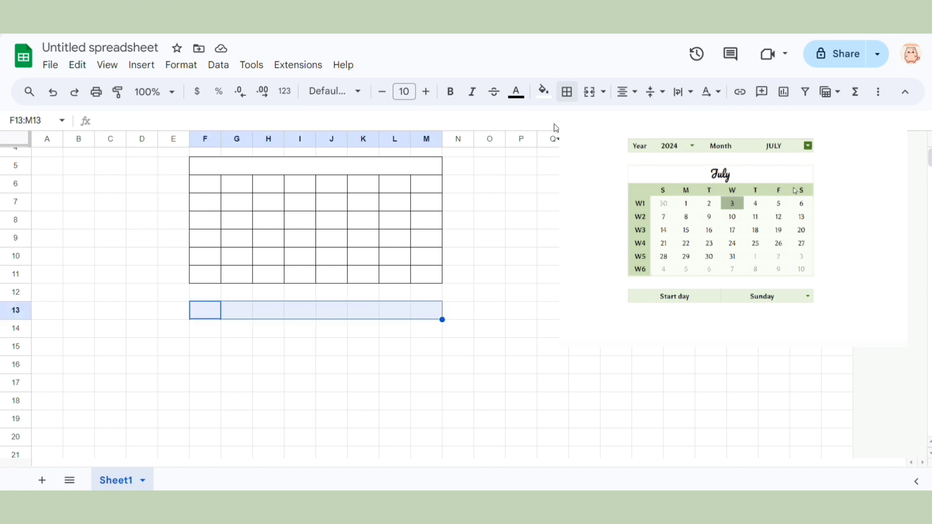
click(567, 92)
click(288, 295)
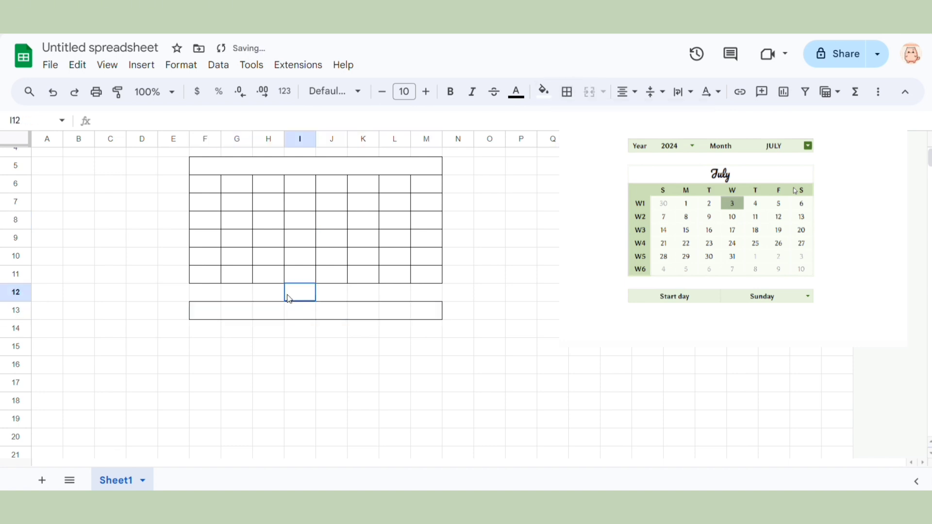
- Merge cells F13:I13 for the start day label and J13:M13 for the start day value
click(247, 313)
drag(252, 311, 299, 311)
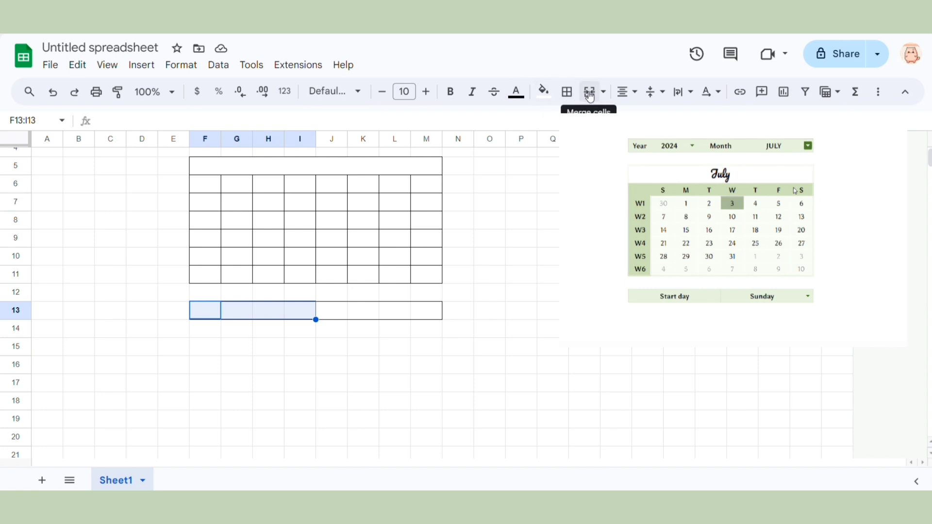
click(590, 94)
drag(328, 317, 423, 311)
click(590, 93)
- Apply all borders to F13:M13 to divide the two start day cells
click(282, 322)
drag(293, 315, 388, 313)
click(567, 92)
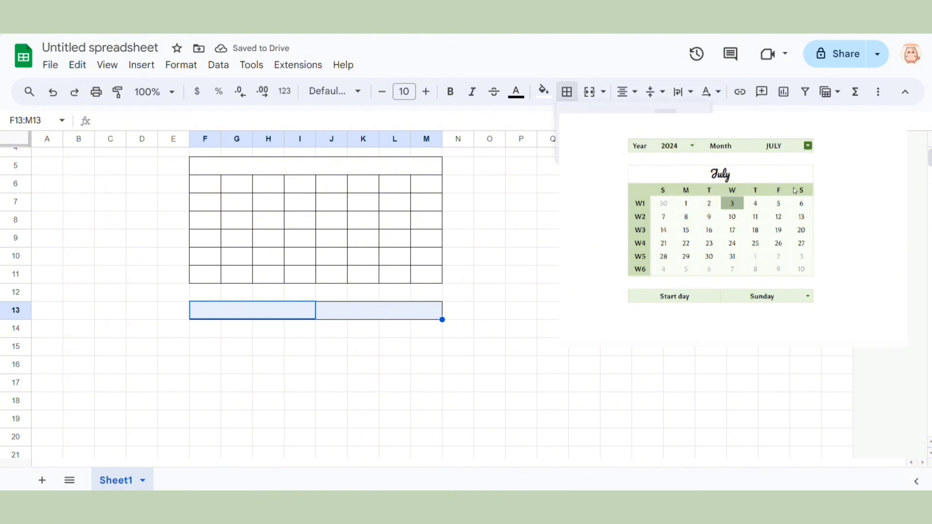
click(572, 121)
click(520, 293)
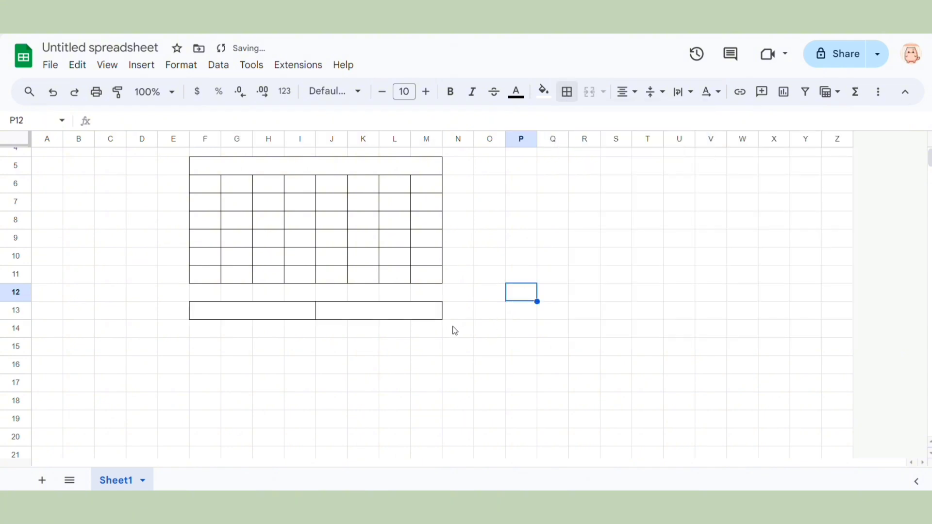
- Add a border to cell F3 to separate it from the year value cell
scroll(455, 326, up, 3)
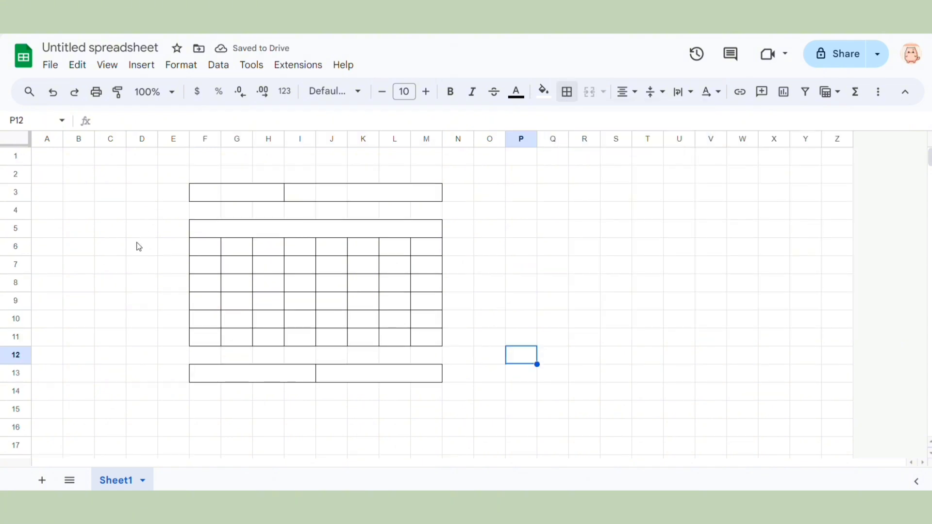
click(219, 194)
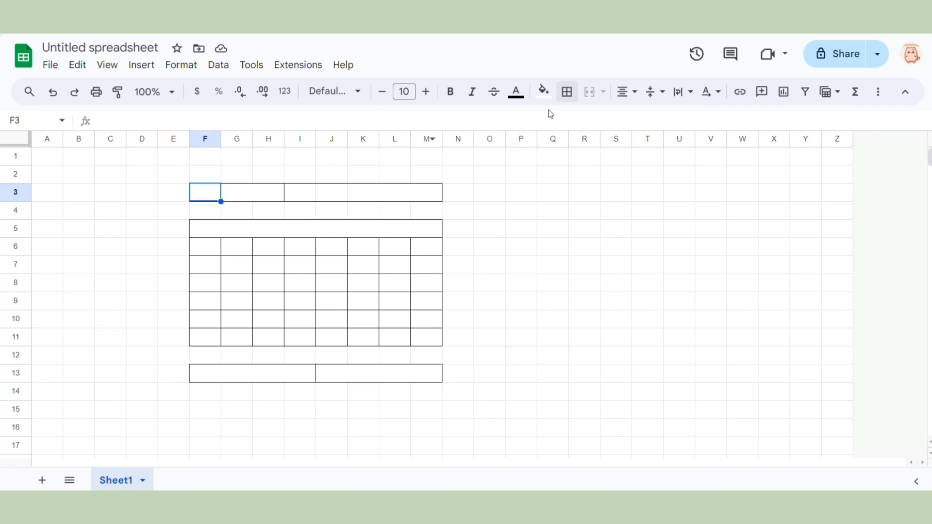
click(575, 97)
click(619, 121)
click(331, 210)
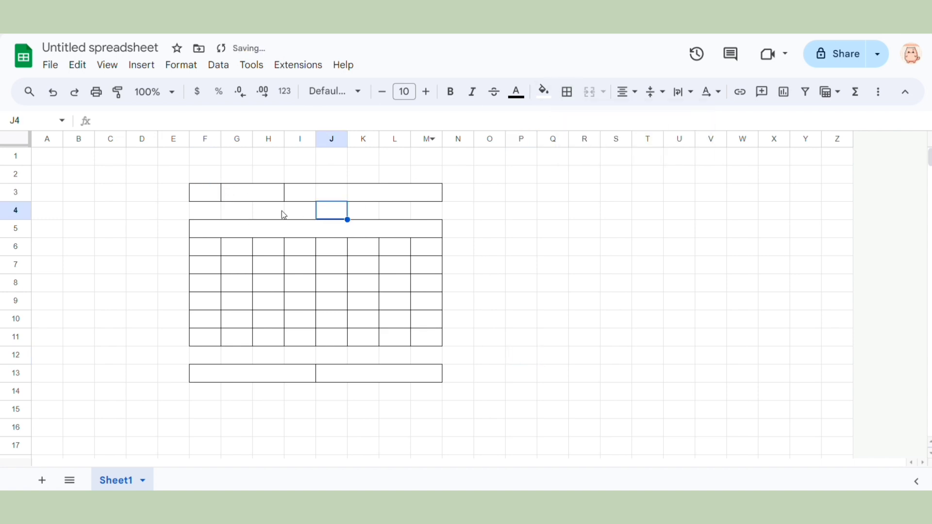
- Undo the last two border changes, on F3 and on F13:M13
click(244, 201)
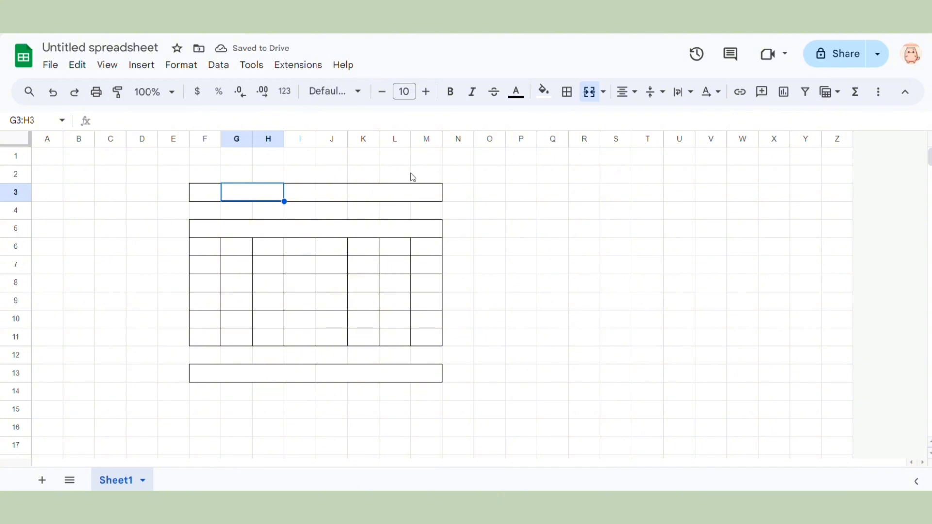
click(309, 198)
click(342, 199)
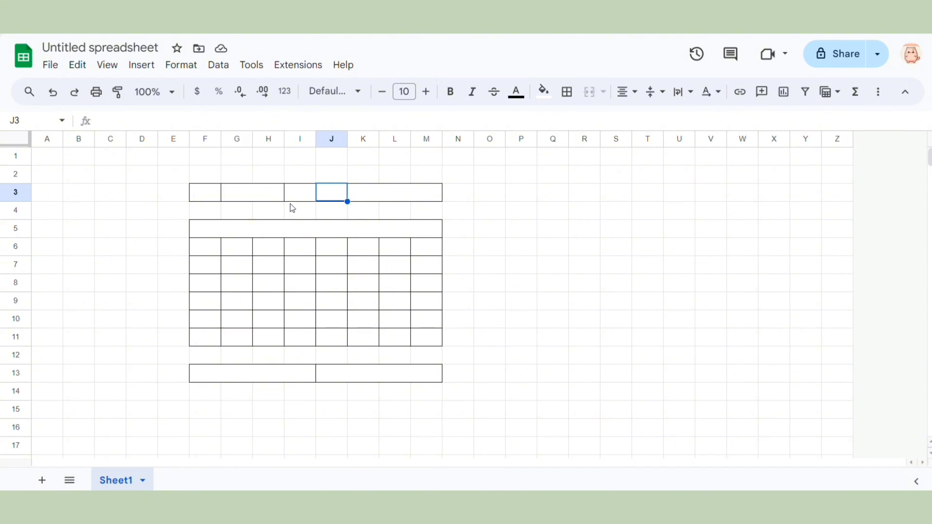
key(ctrl+z)
key(ctrl+z)
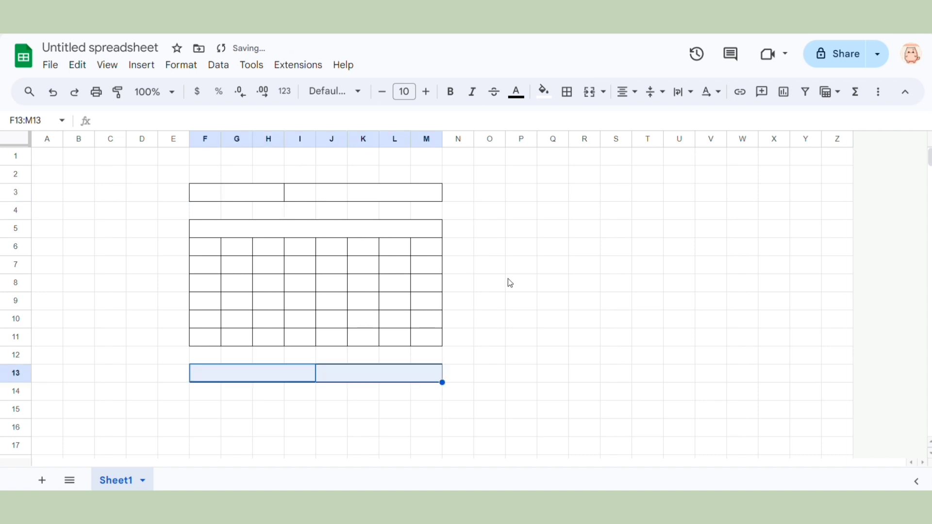
click(533, 286)
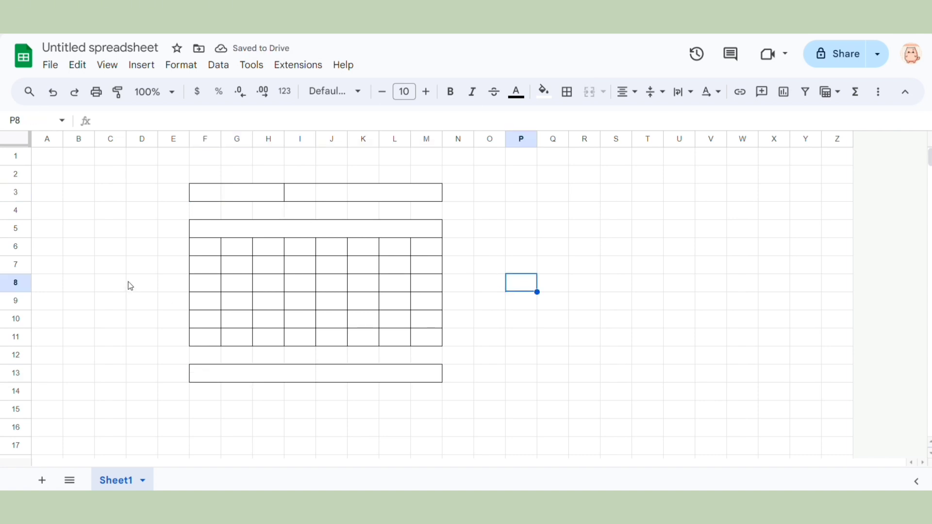
- Enter the label "Year" in cell F3
click(214, 199)
click(160, 119)
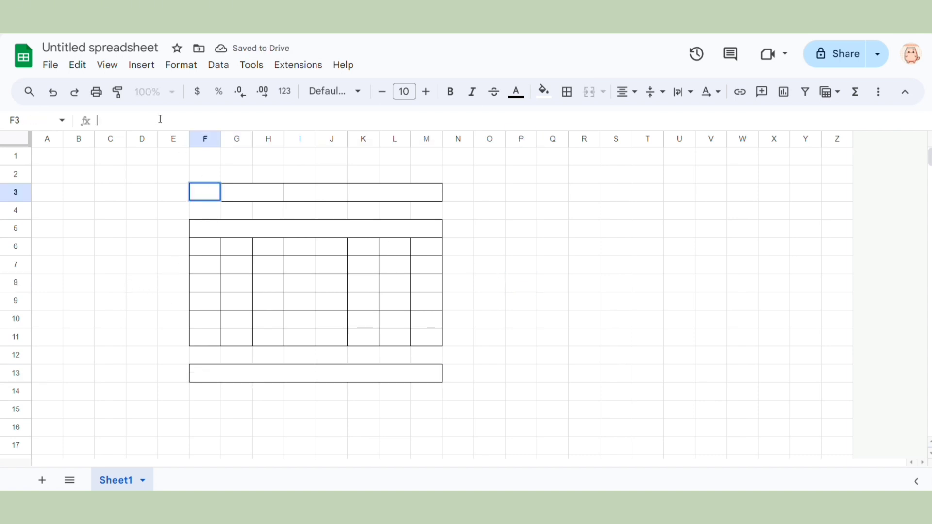
text(Year)
click(246, 192)
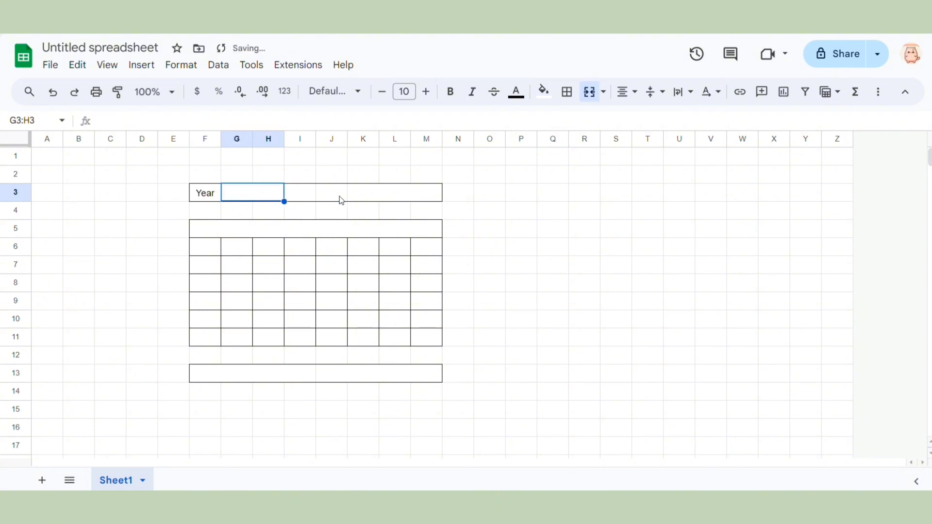
- Merge I3:J3 and enter the label "Month" in it
drag(311, 194, 330, 198)
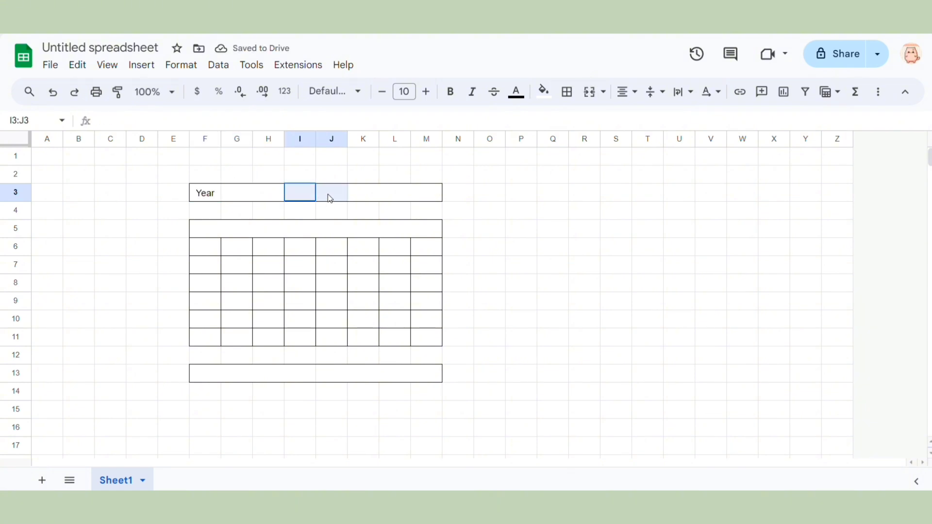
click(589, 92)
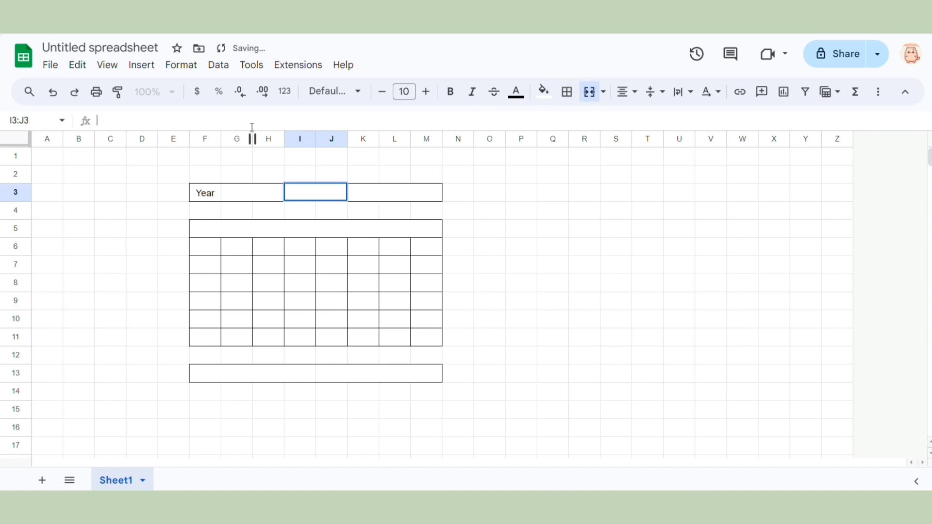
text(Month)
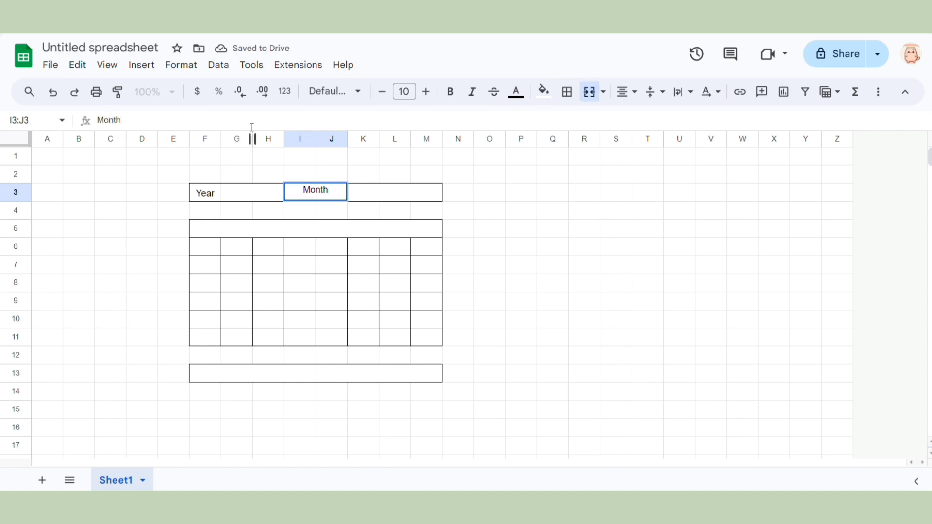
click(388, 206)
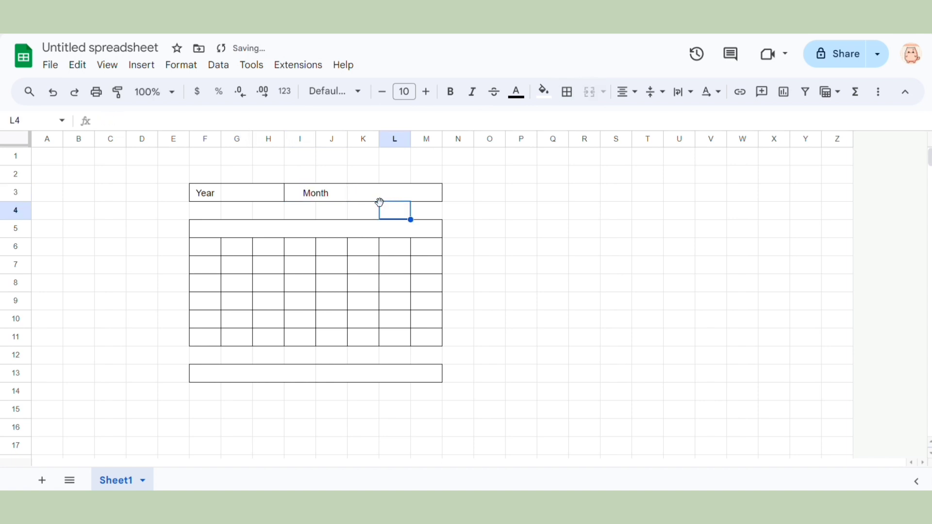
- Give the month value cell K3:M3 and the year value cell G3:H3 outer borders
click(369, 201)
click(566, 92)
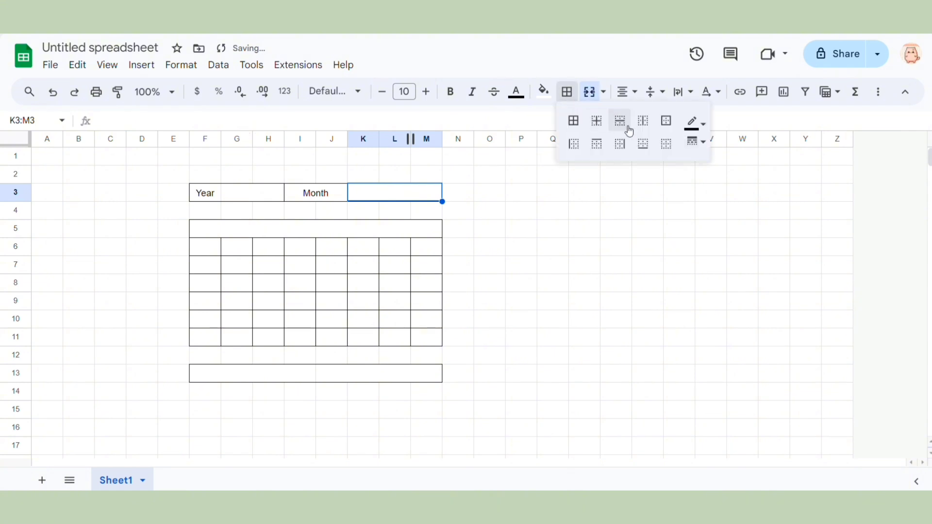
click(667, 127)
click(400, 207)
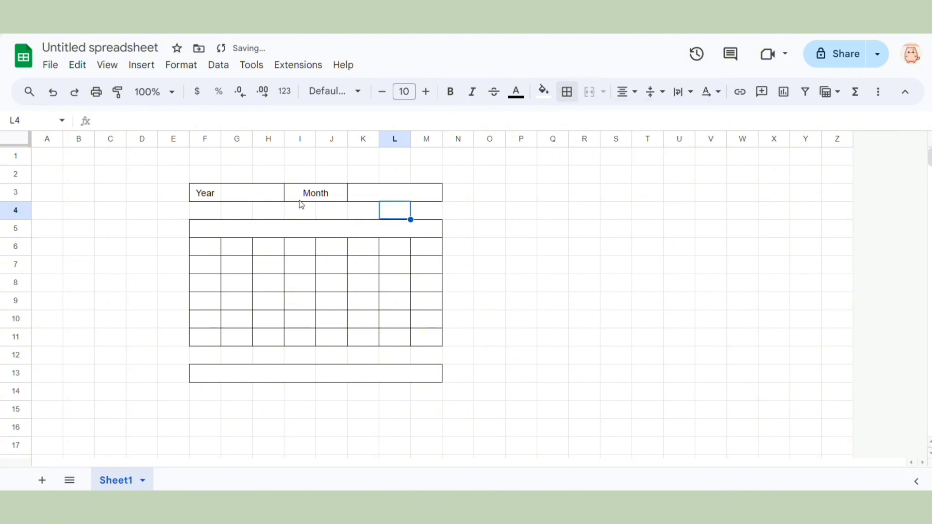
click(236, 199)
click(567, 92)
click(668, 130)
click(531, 235)
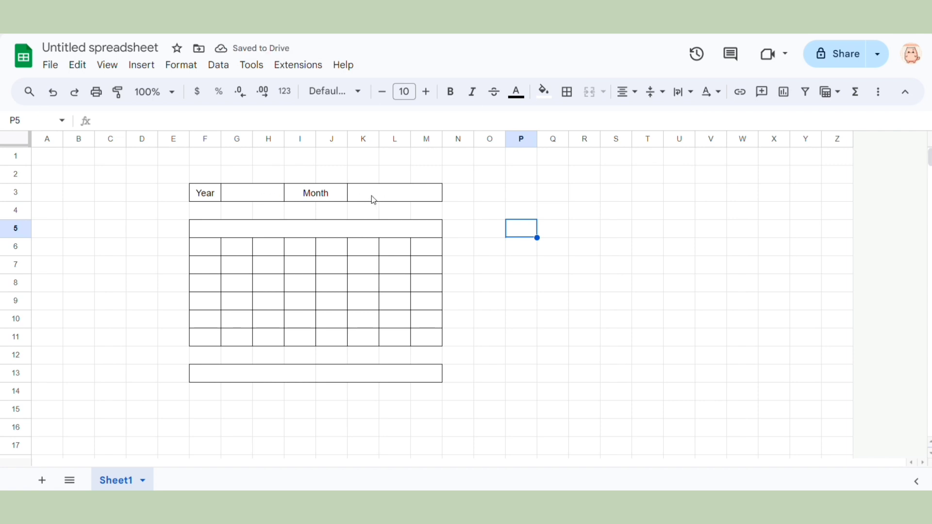
- Add a second sheet and rename it "Set up"
click(42, 480)
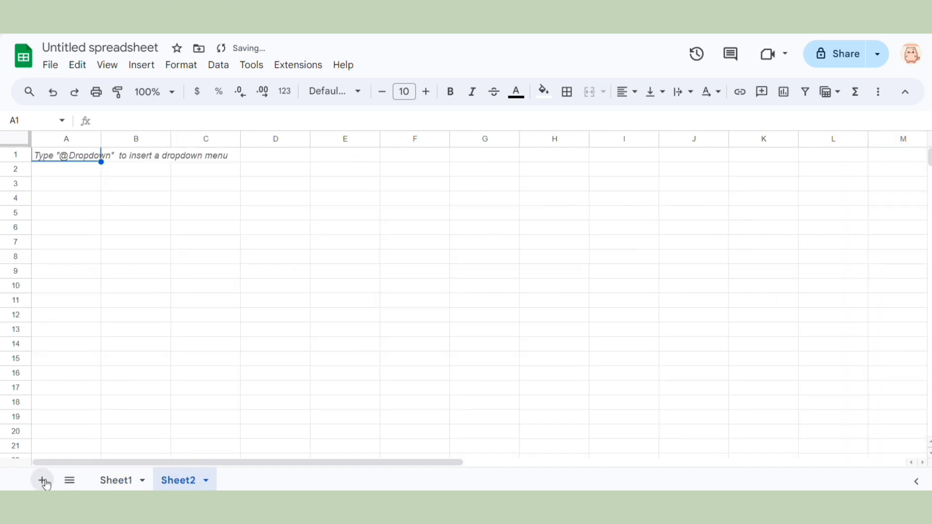
click(219, 237)
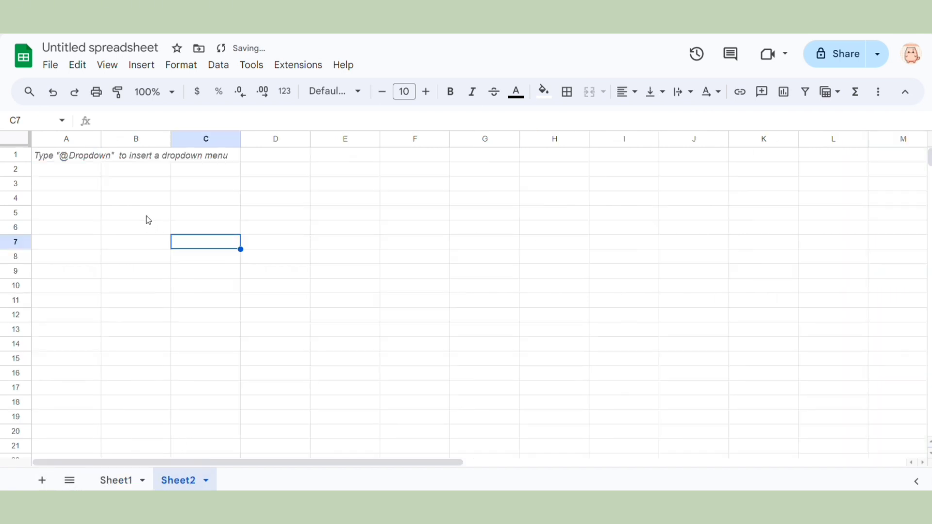
click(147, 216)
right_click(181, 485)
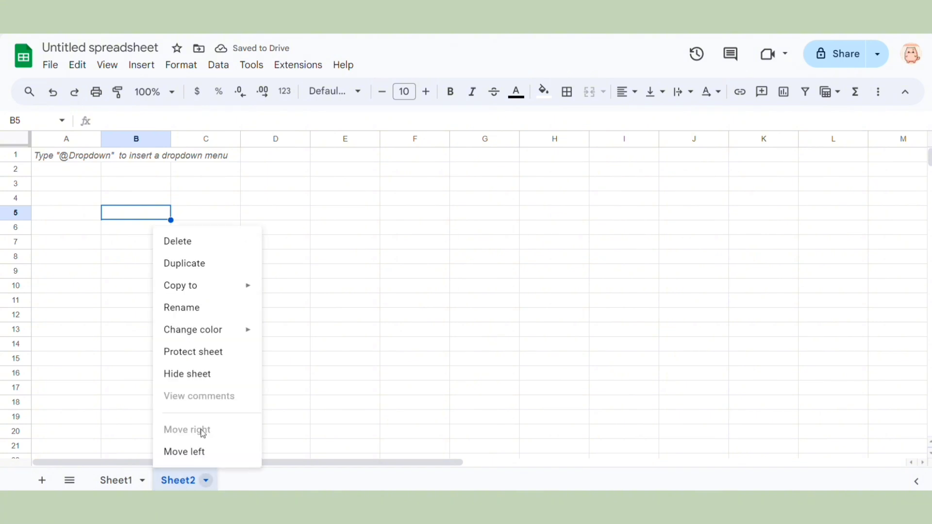
click(192, 306)
text(Set up)
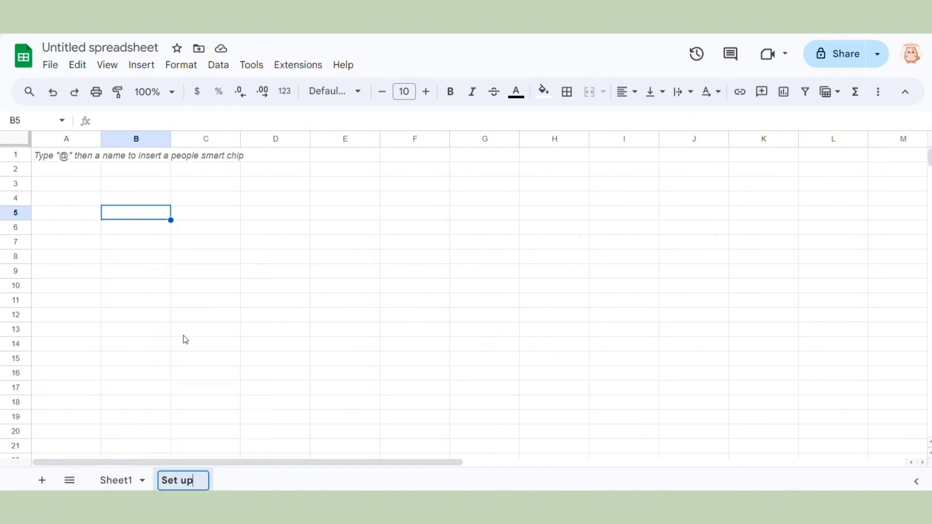
key(Return)
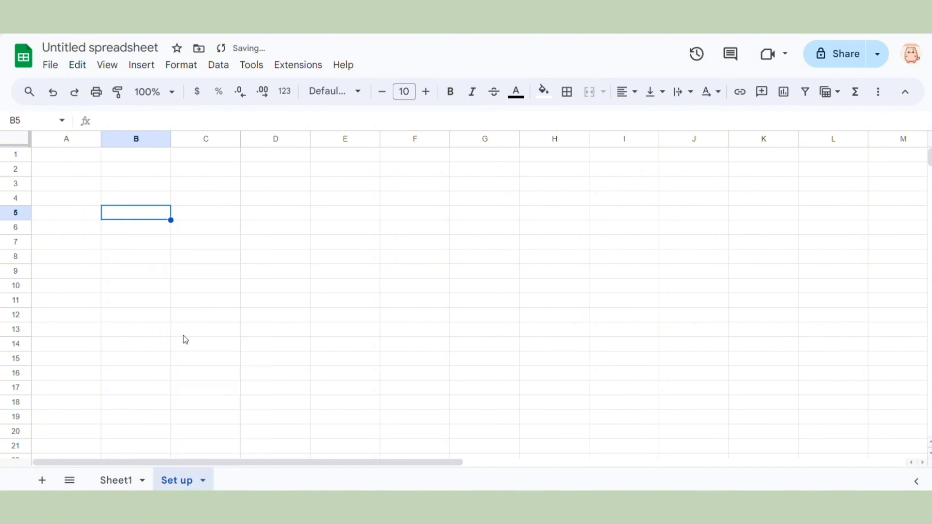
- List the years 2024, 2025 and 2026 in cells B5:B7 of the Set up sheet
click(174, 216)
click(165, 218)
text(2024)
key(Return)
text(2025)
key(Return)
text(2026)
key(Return)
- Enter JANUARY and FEBRUARY from C5 downward and autofill the month names through DECEMBER in C16
click(183, 212)
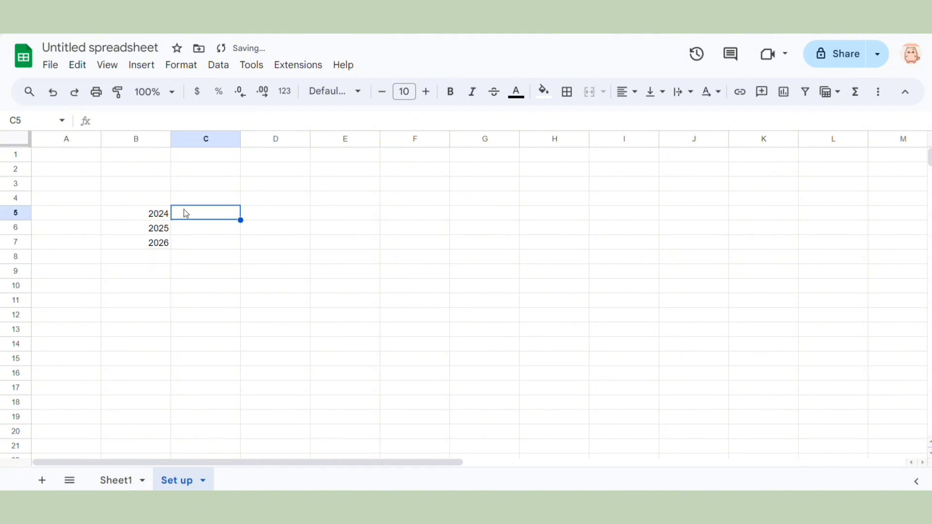
text(JAN)
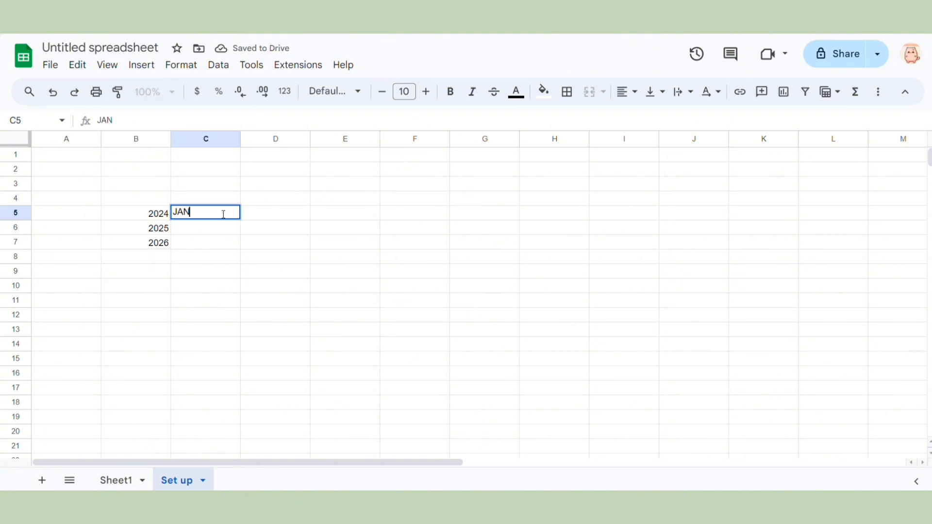
text(UARY)
key(Return)
text(FEBRUARY)
key(Return)
click(223, 216)
drag(224, 224, 237, 378)
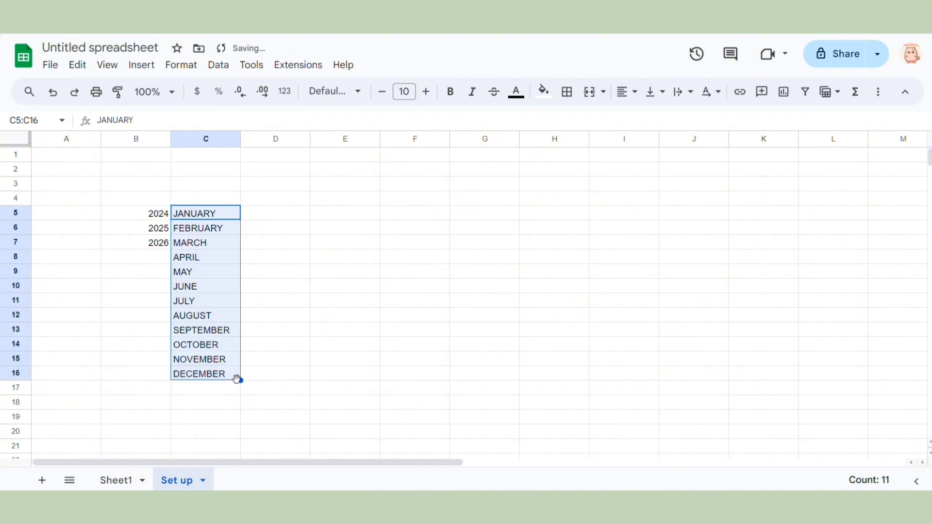
click(293, 376)
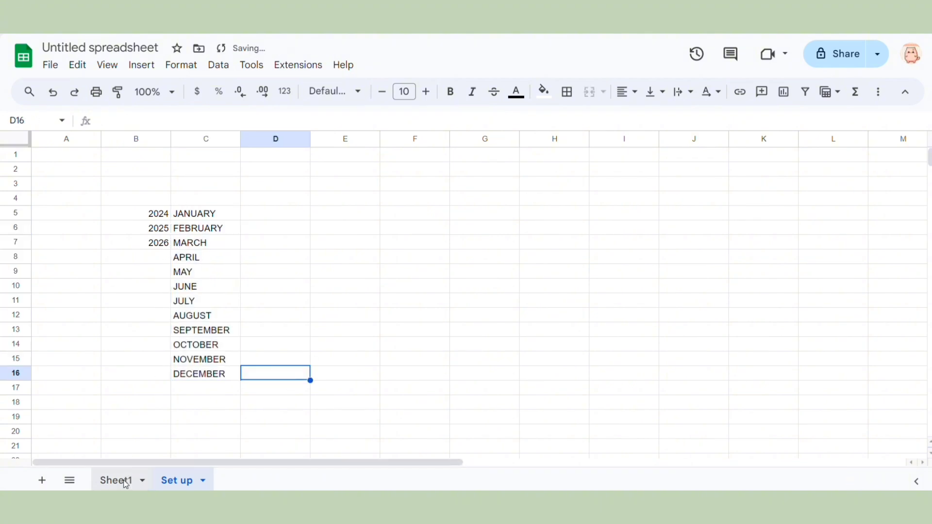
- Insert a dropdown in the year value cell G3:H3 on Sheet1 with the criteria Dropdown (from a range)
click(119, 481)
click(252, 193)
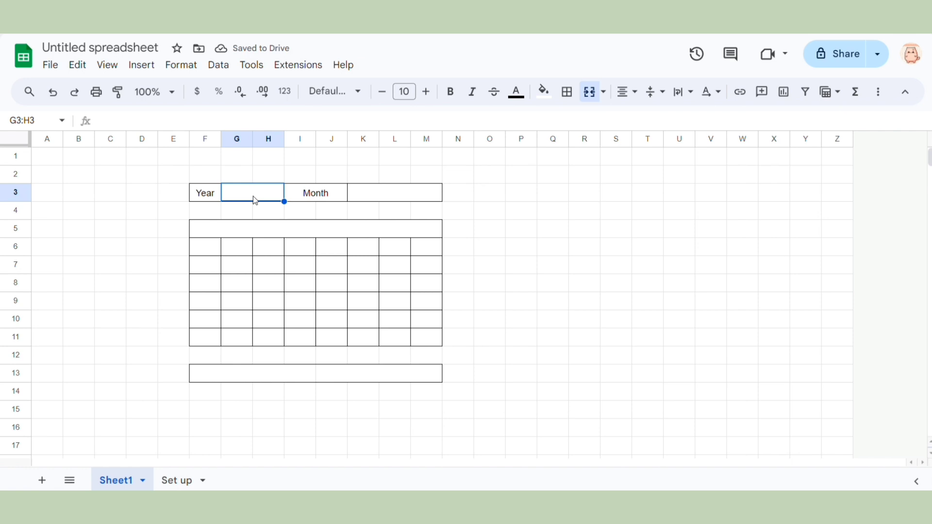
click(141, 66)
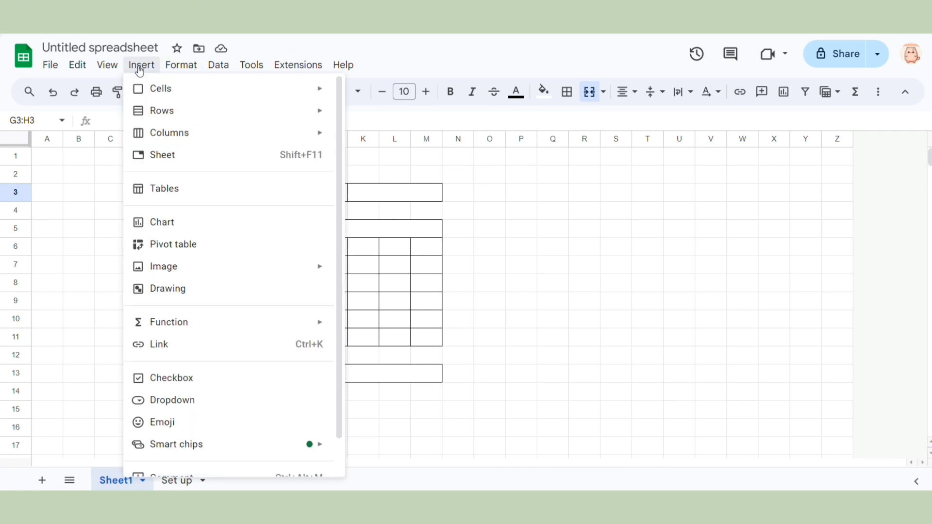
click(173, 401)
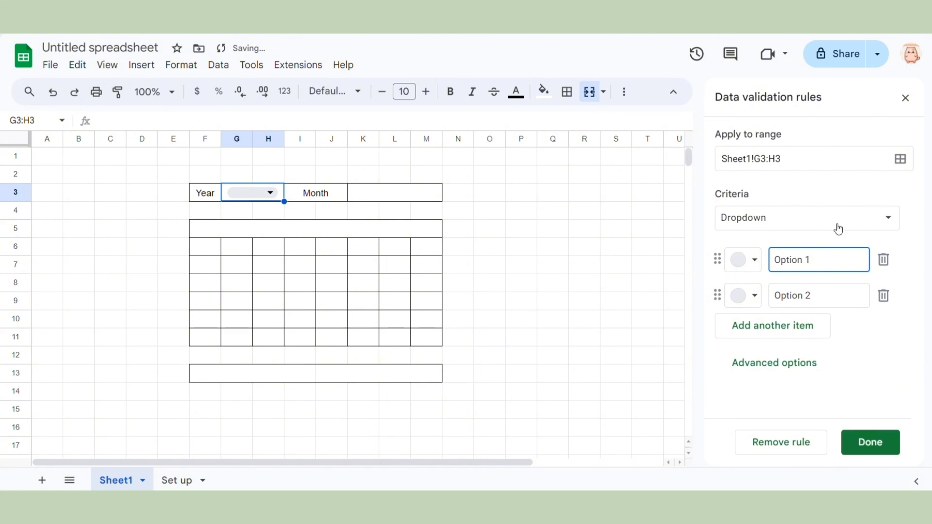
click(879, 219)
click(828, 239)
click(806, 254)
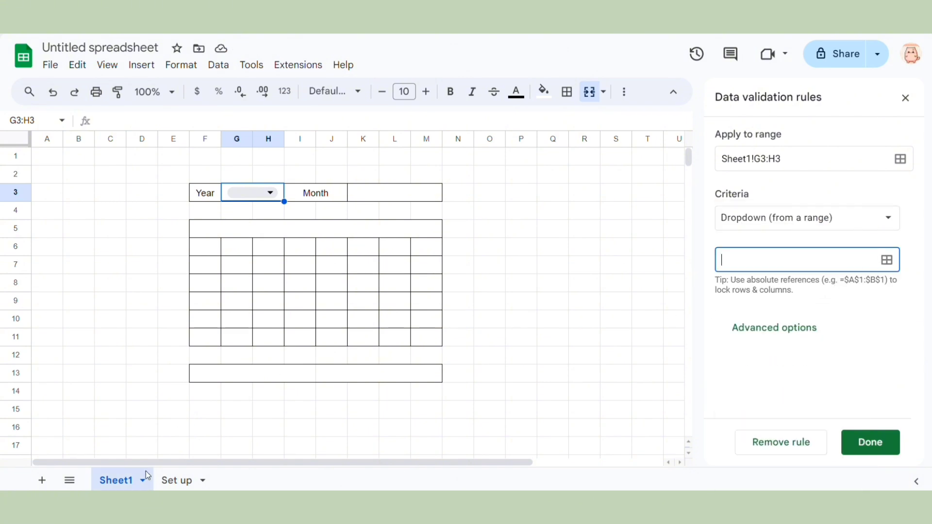
click(175, 481)
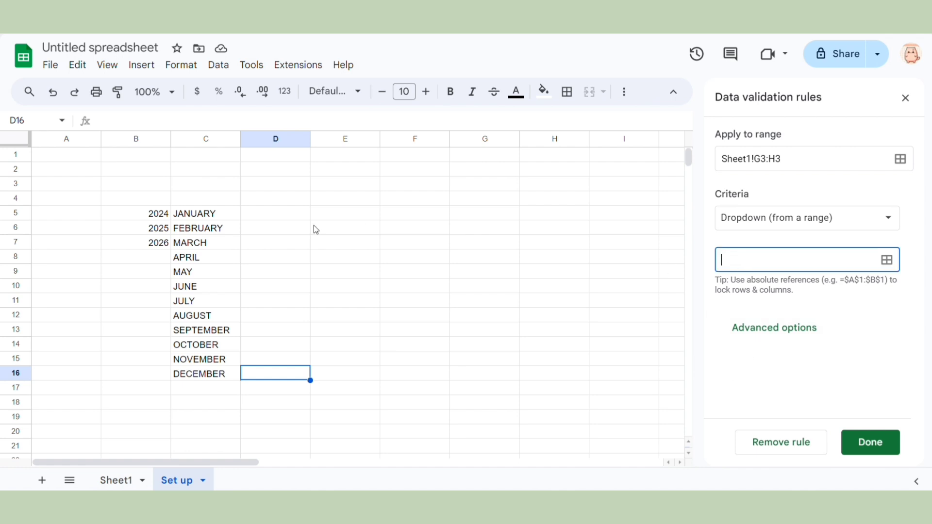
drag(161, 220, 160, 245)
click(164, 245)
click(567, 310)
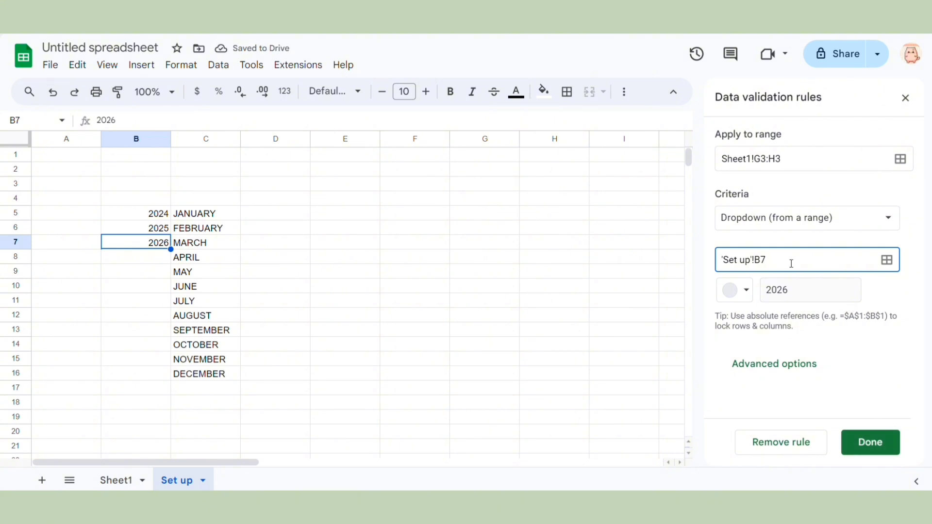
drag(830, 260, 599, 272)
key(BackSpace)
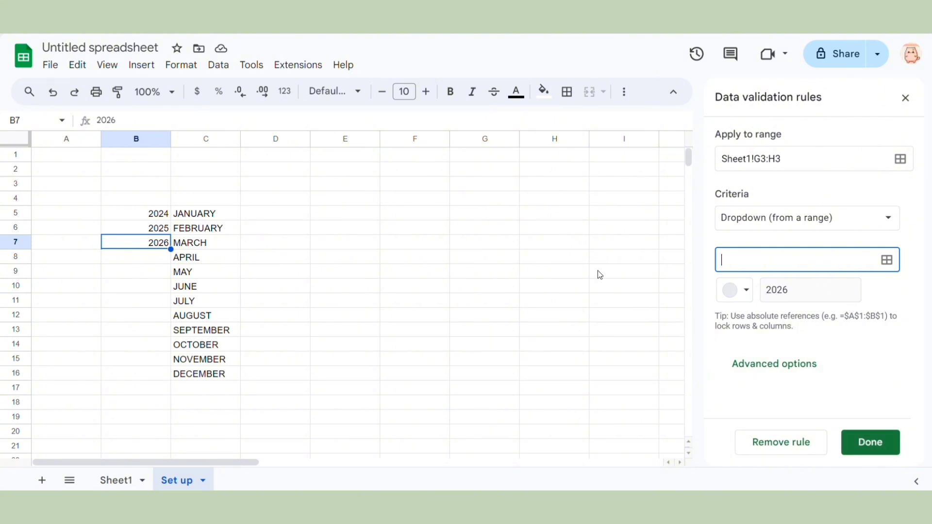
- Set the source range of the year dropdown rule to 'Set up'!B5:B16
click(886, 260)
click(512, 262)
drag(139, 217, 159, 379)
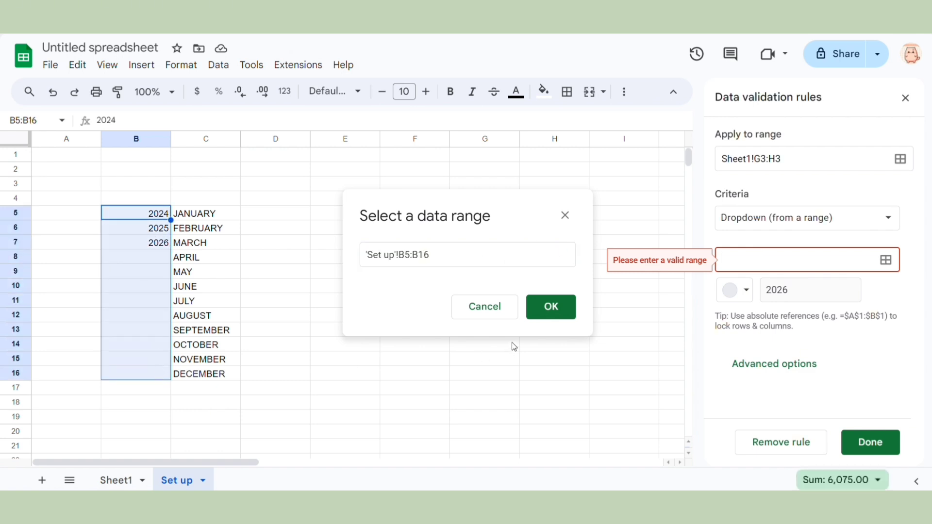
click(552, 307)
click(575, 330)
- Add the year 2027 in cell B8 below the existing years on the Set up sheet
click(163, 261)
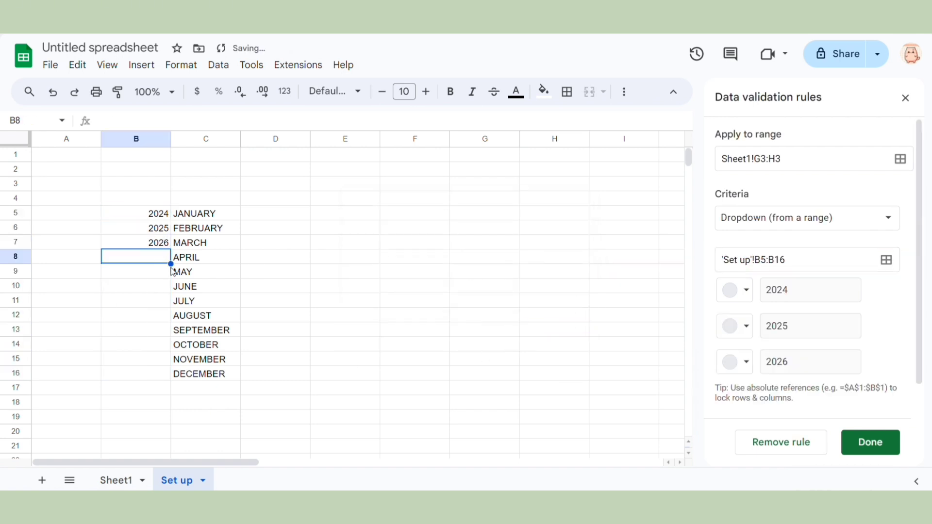
text(2027)
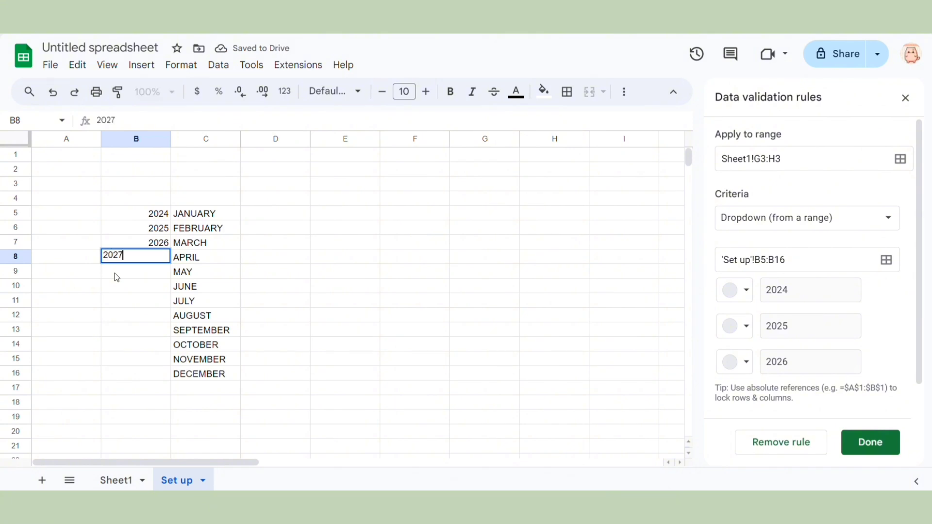
key(Return)
- Save the year dropdown rule and check its list of choices in G3:H3 on Sheet1
scroll(822, 337, down, 1)
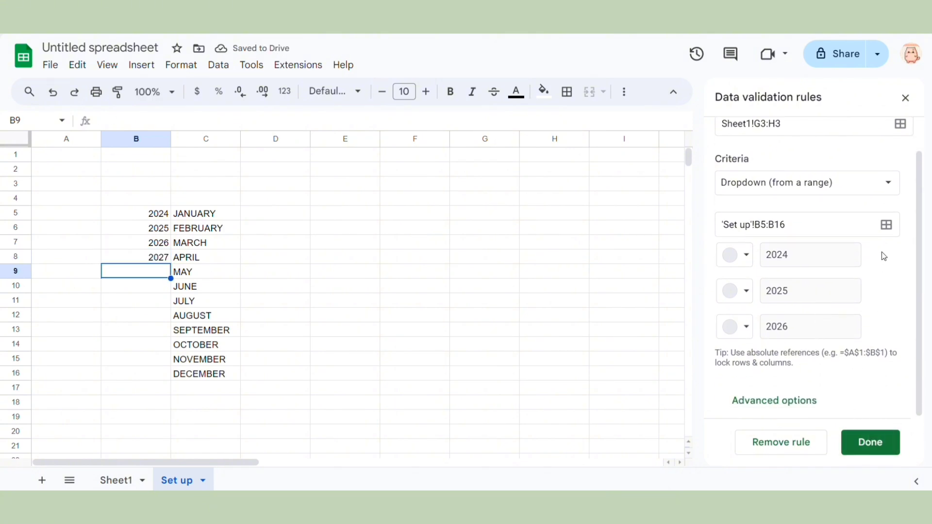
click(880, 441)
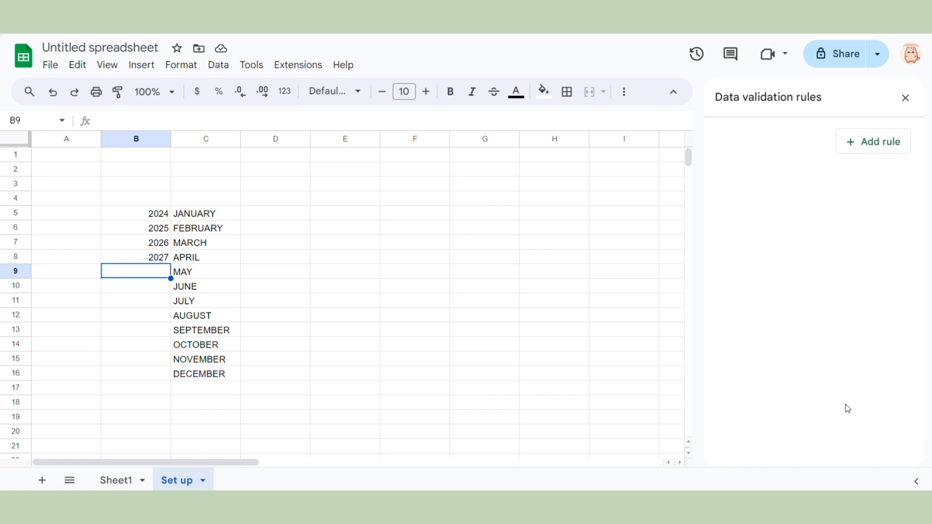
click(119, 480)
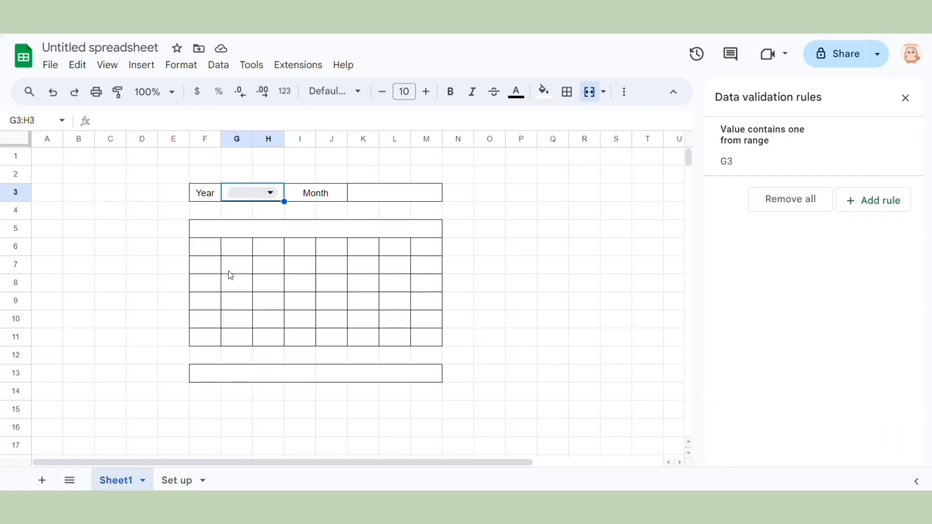
double_click(266, 189)
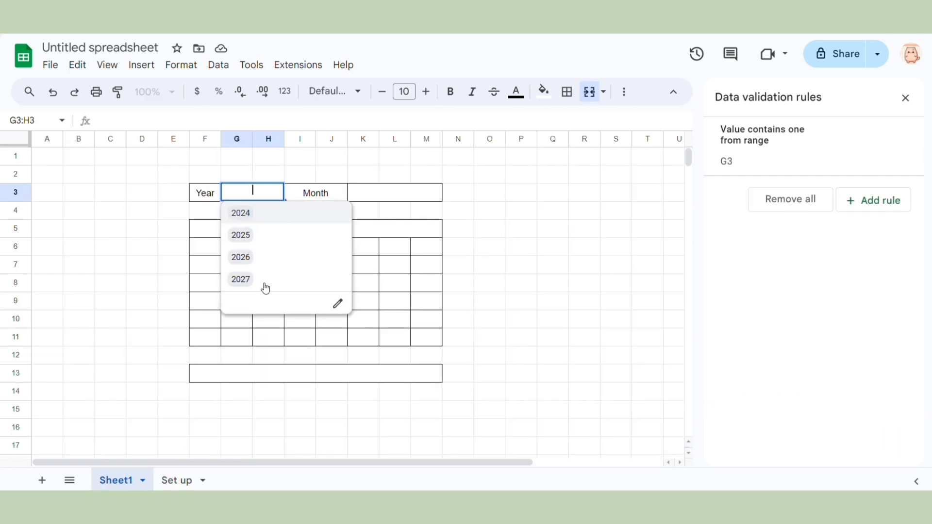
click(612, 236)
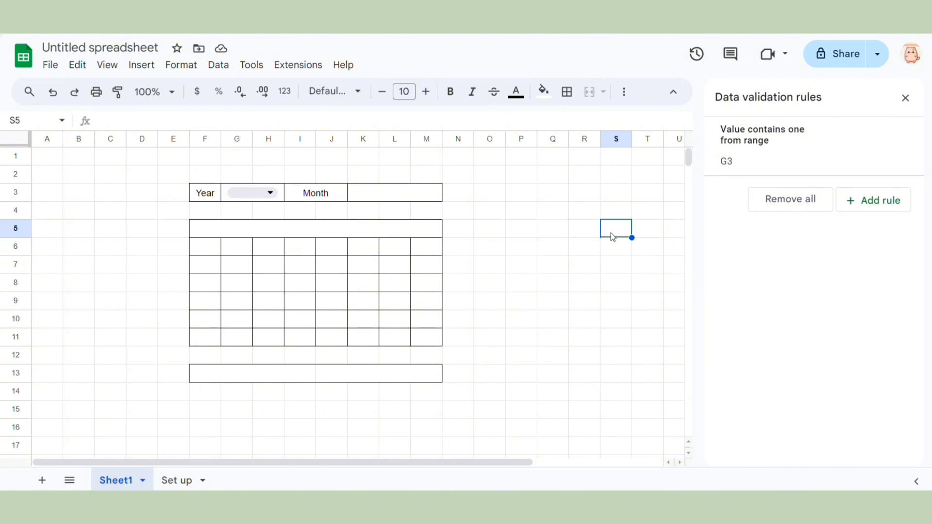
- Change the display style of the year dropdown in G3 to Arrow and save the rule
click(270, 192)
click(824, 165)
scroll(806, 330, down, 2)
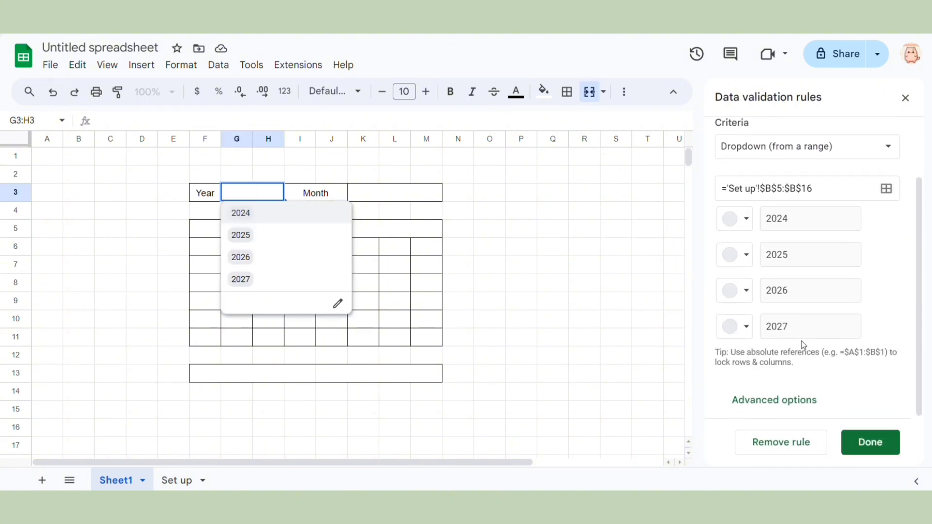
scroll(811, 326, down, 4)
click(738, 375)
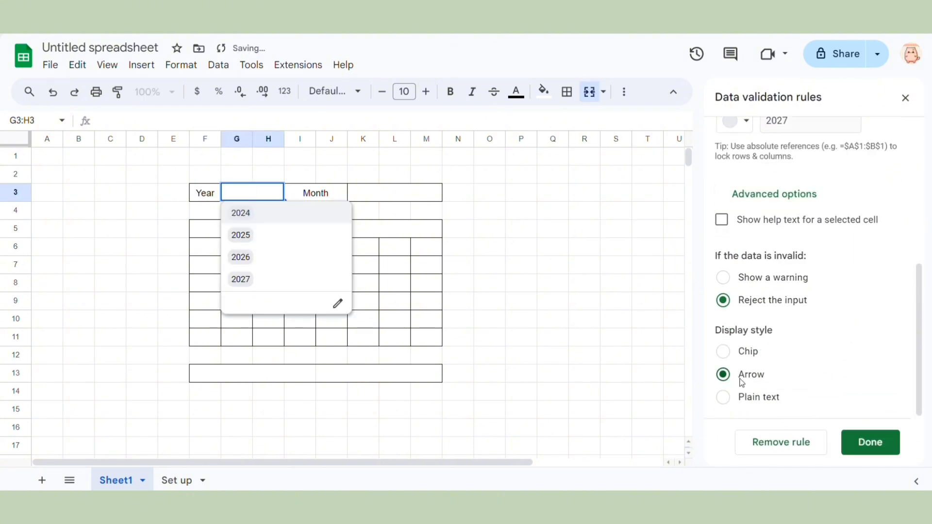
click(848, 439)
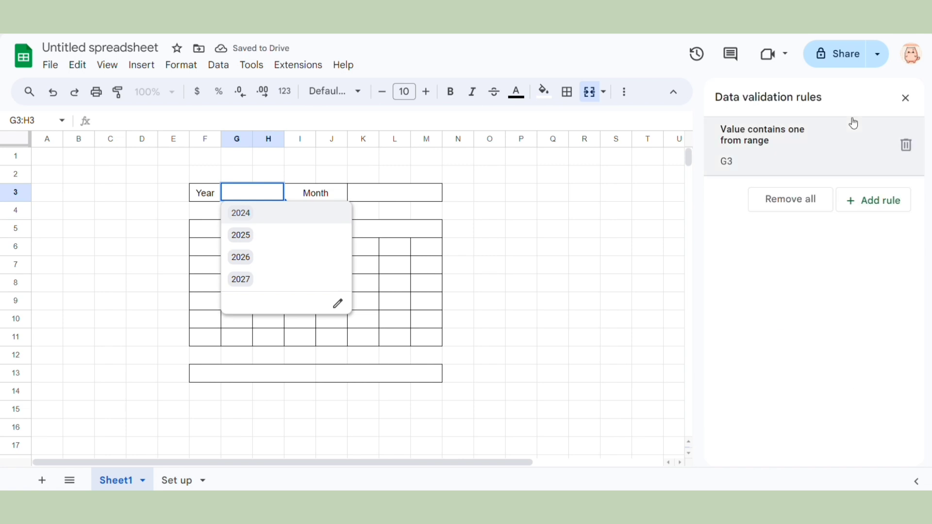
- Review the year dropdown's validation rule again and close it along with the open list of years
click(843, 147)
scroll(792, 272, down, 2)
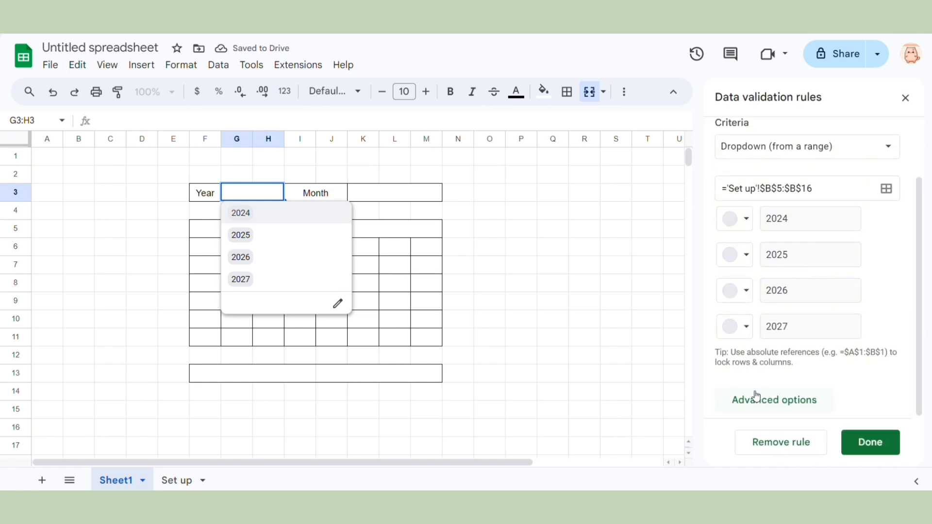
click(850, 444)
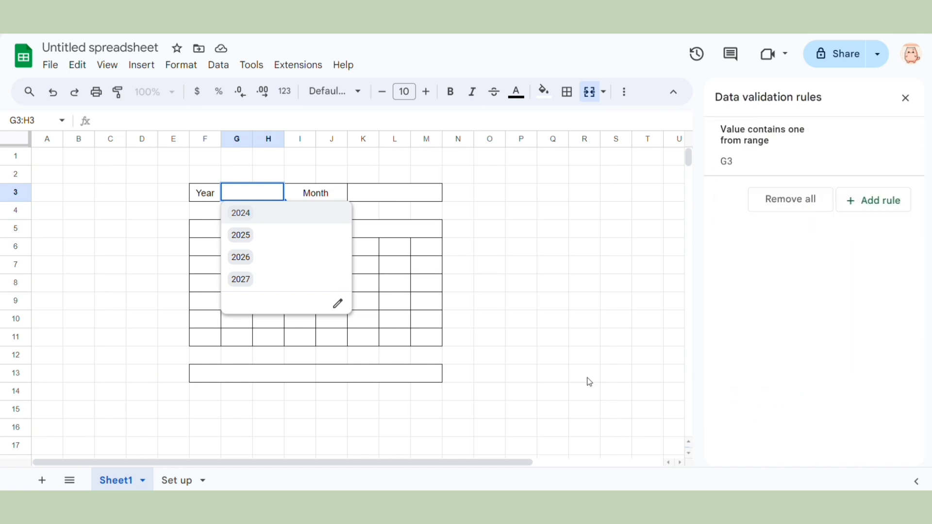
click(552, 355)
- Add a data validation rule to the month value cell K3:M3 with the criteria Dropdown (from a range)
click(390, 196)
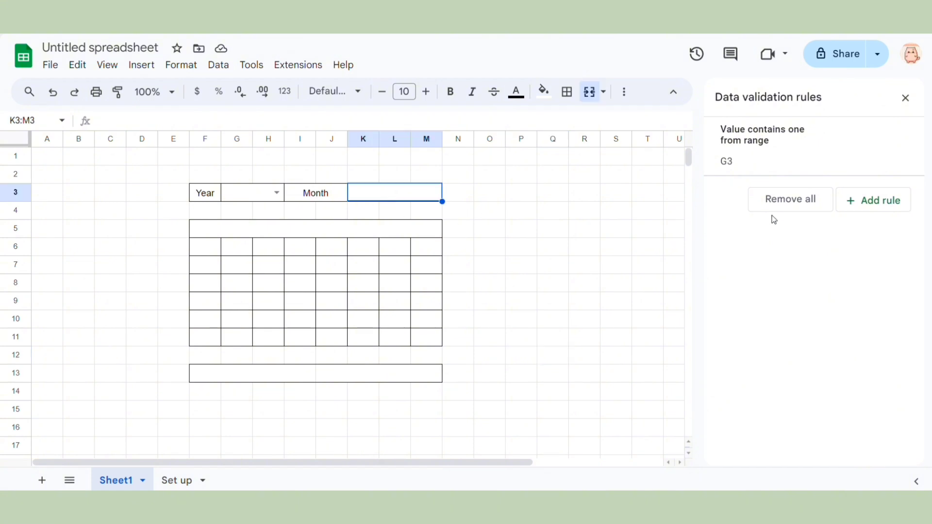
click(850, 207)
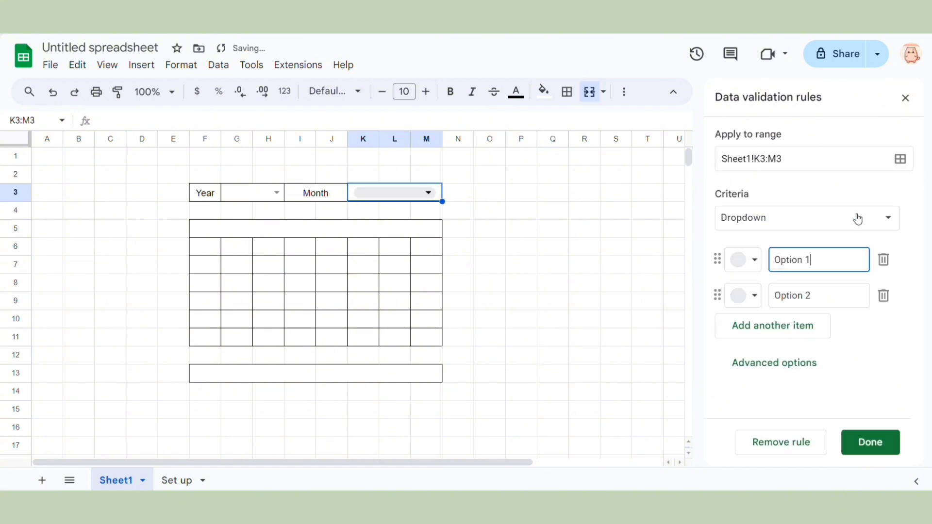
click(789, 217)
click(786, 239)
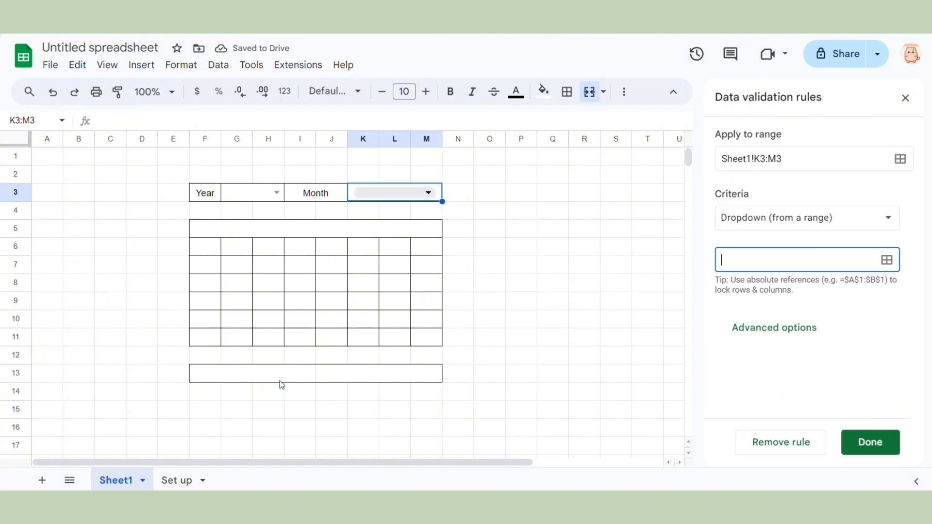
- Set the source of the month dropdown to the month names in 'Set up'!C5:C16 and save the rule
click(187, 481)
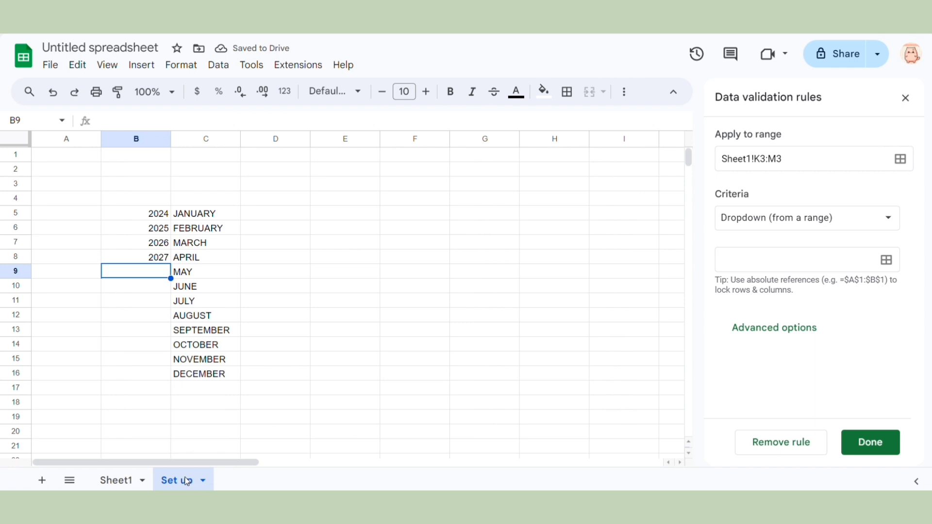
click(201, 215)
click(776, 264)
drag(209, 214, 209, 375)
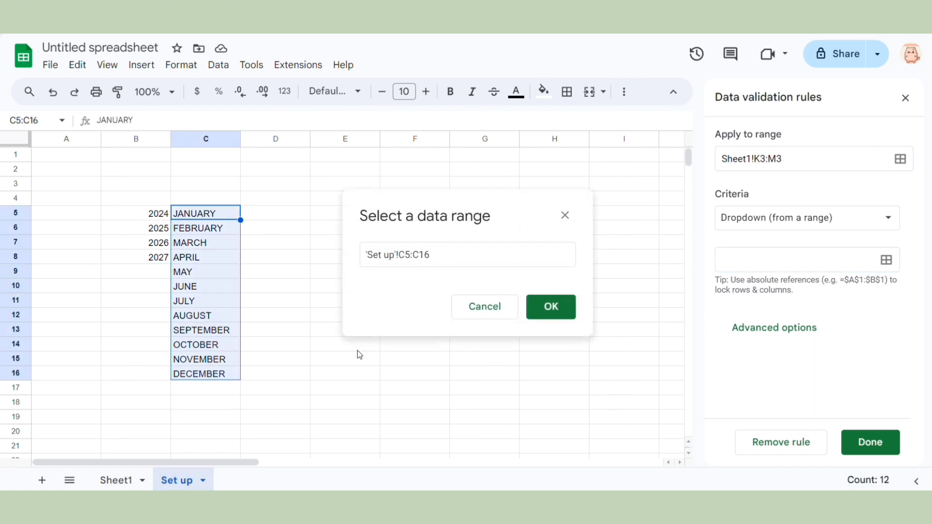
click(551, 311)
click(867, 441)
click(531, 366)
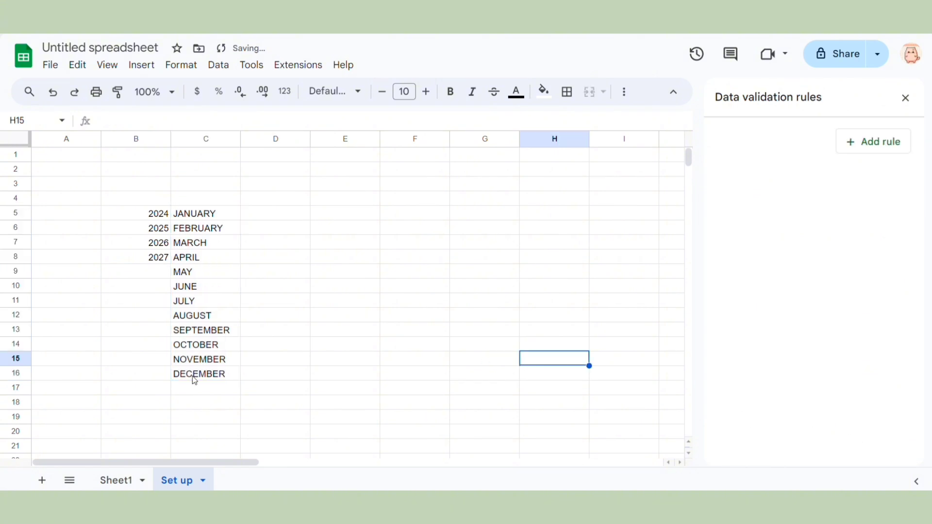
- Change the display style of the month dropdown in K3 on Sheet1 to Arrow and save the rule
click(115, 480)
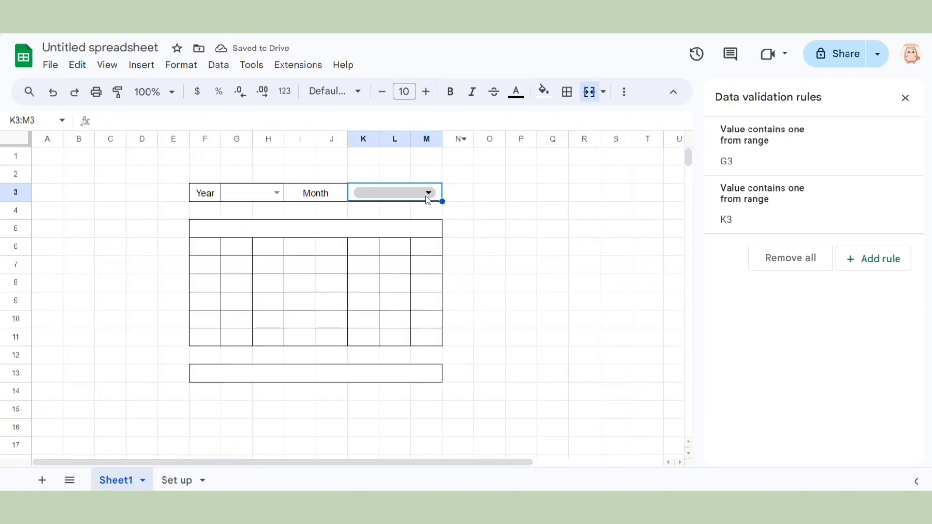
click(733, 202)
scroll(799, 339, down, 7)
click(791, 400)
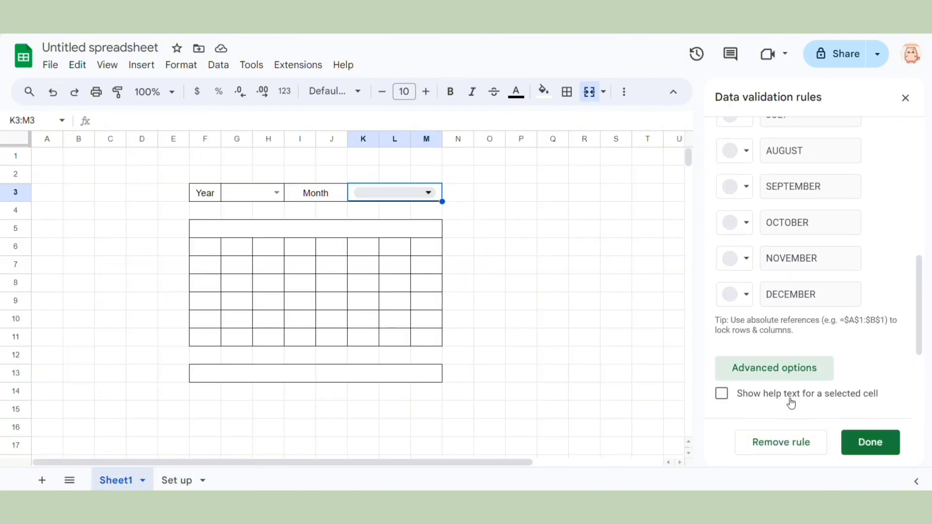
click(751, 376)
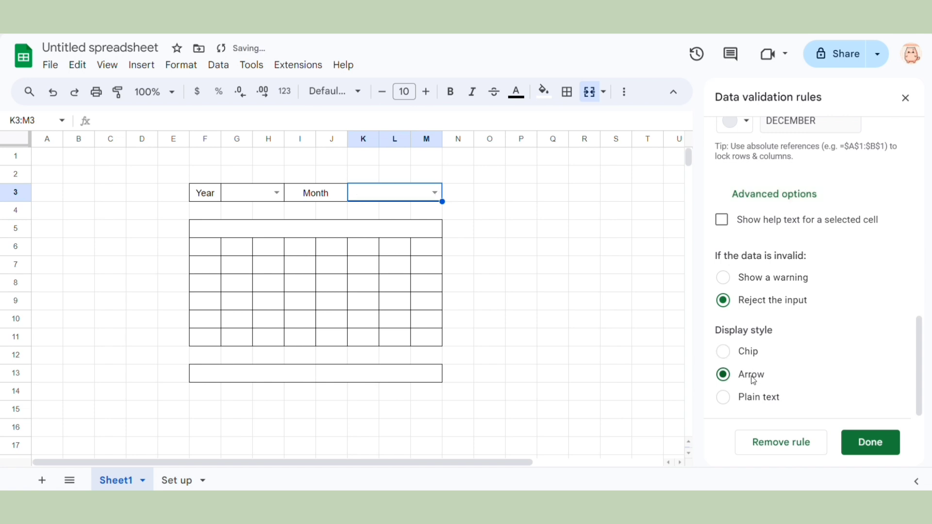
click(861, 440)
click(532, 253)
- Choose 2024 as the year and JULY as the month in the dropdowns, and close the data validation rules
click(434, 192)
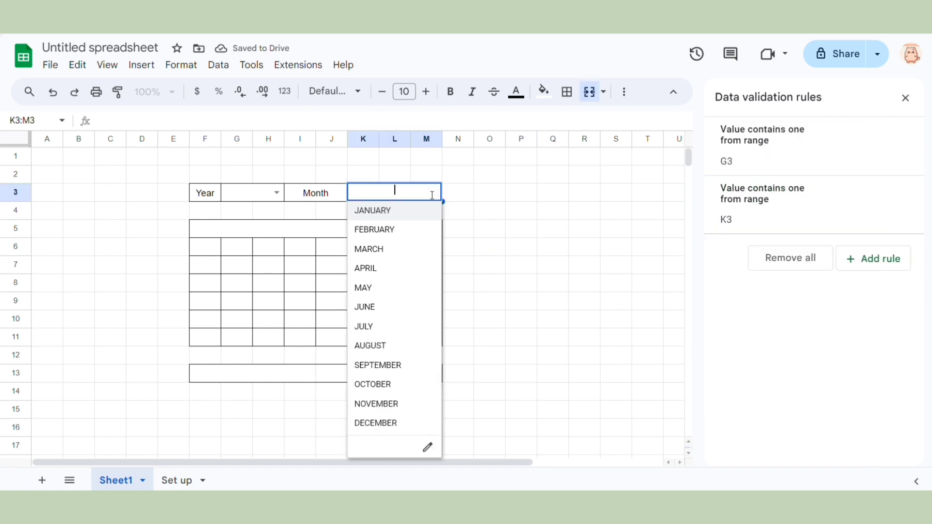
click(276, 193)
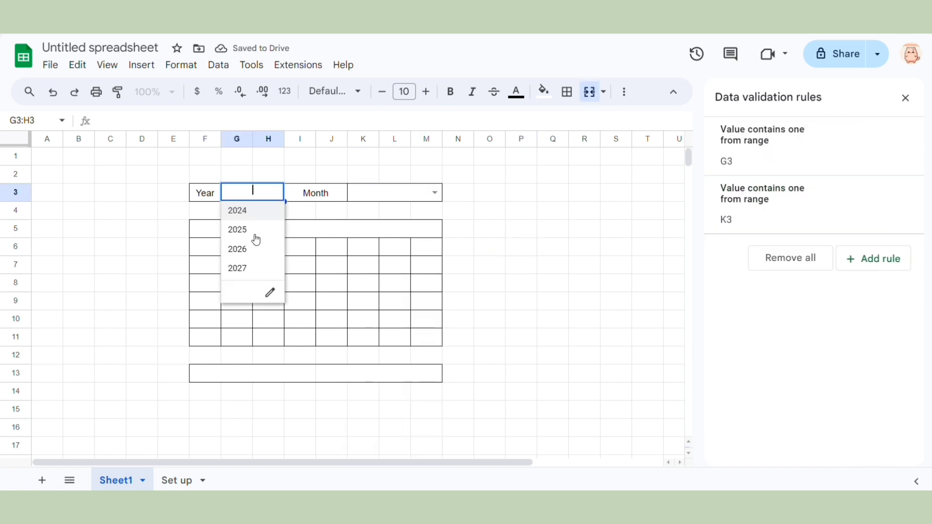
click(249, 214)
click(414, 197)
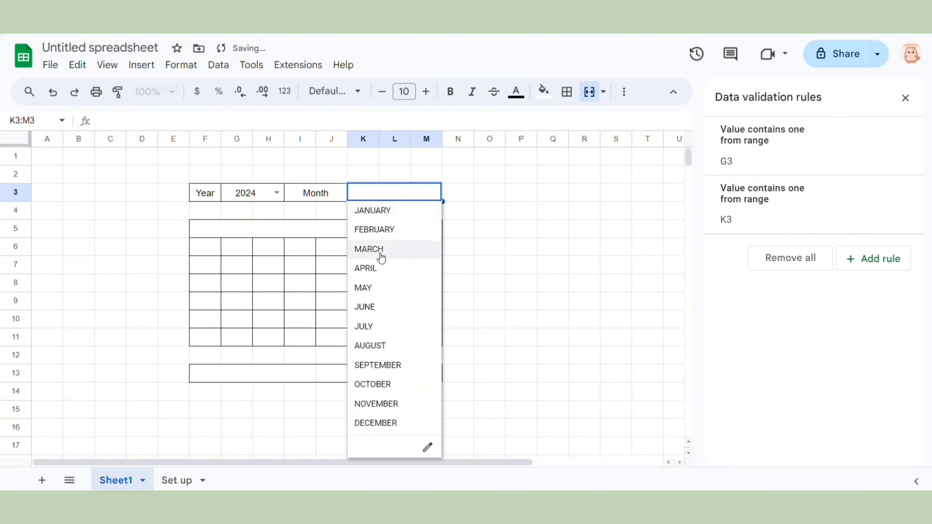
click(374, 327)
click(504, 274)
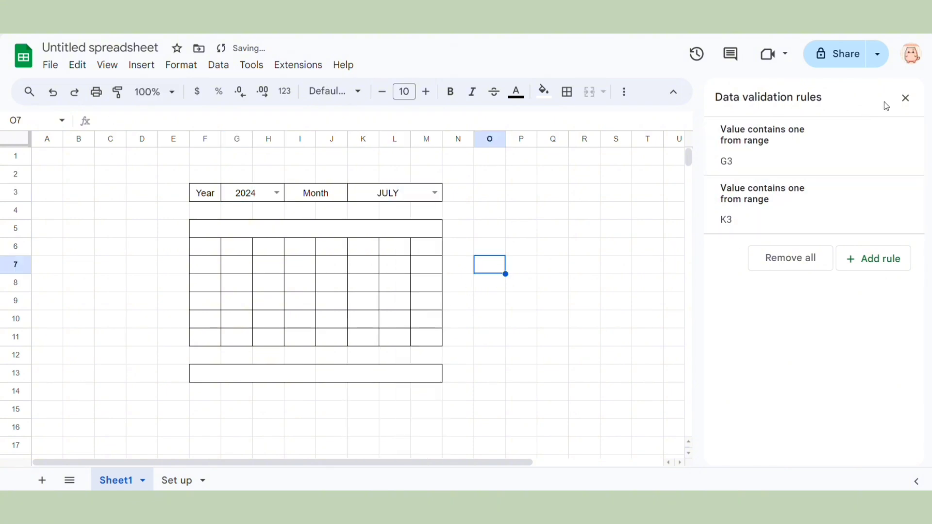
click(905, 98)
- Enter the formula =(DATEVALUE(1&K3&G3)) in the merged calendar title cell F5:M5
click(294, 232)
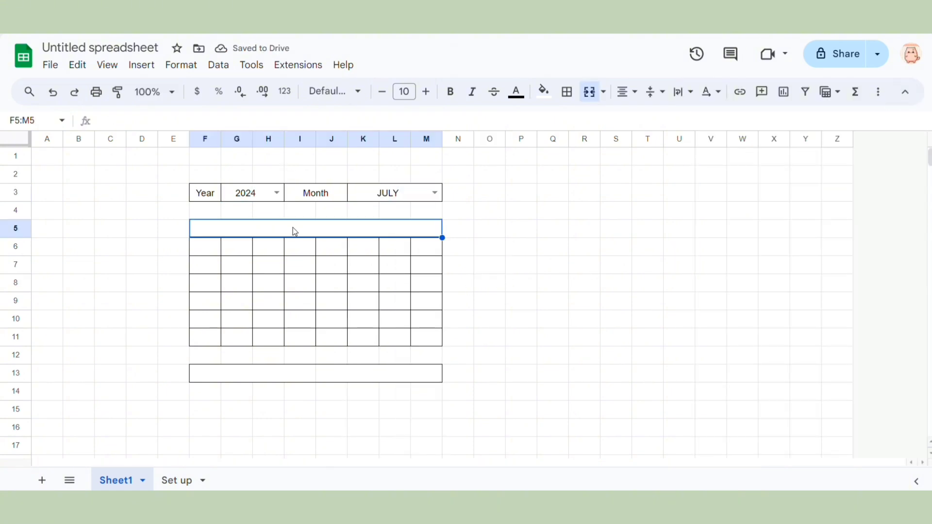
text(=)
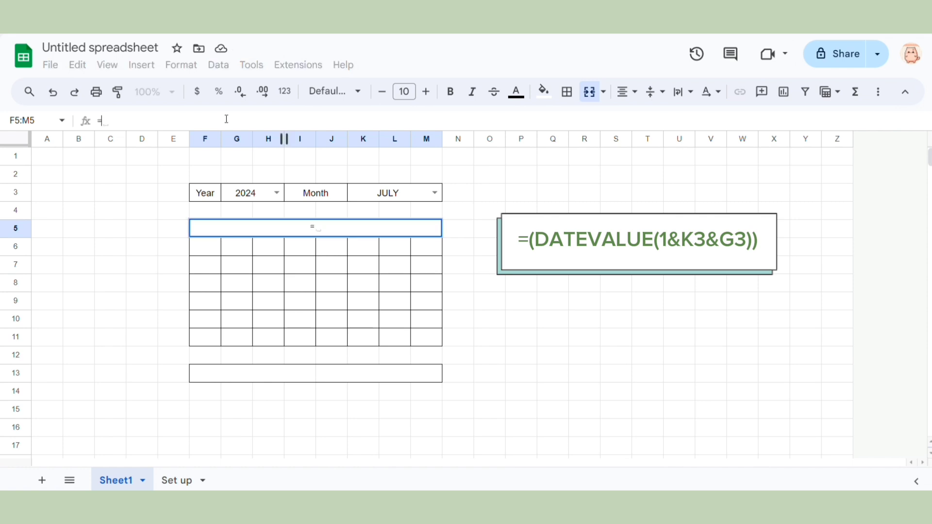
text((dATE)
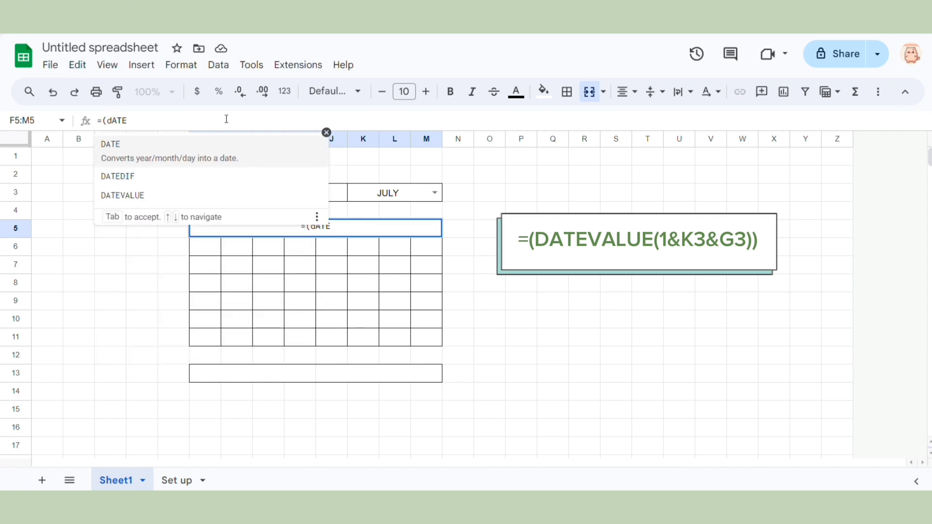
click(185, 194)
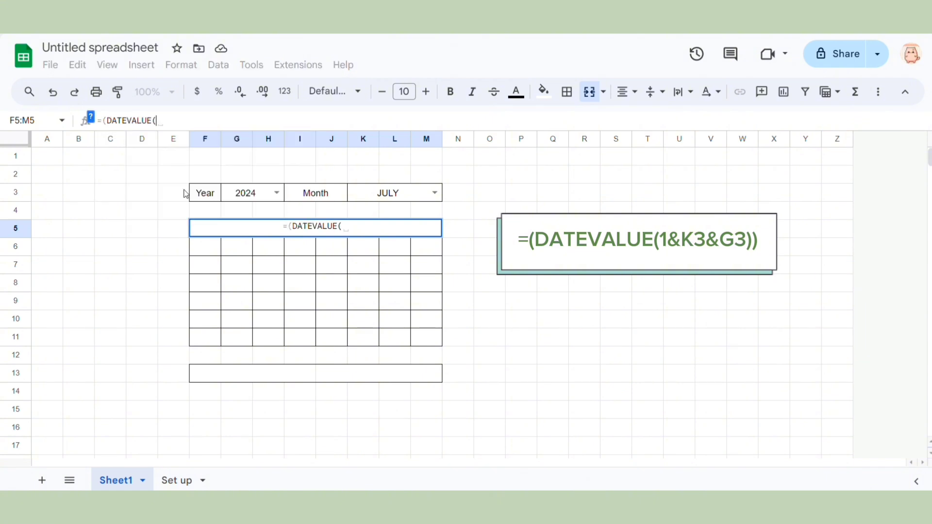
text(1)
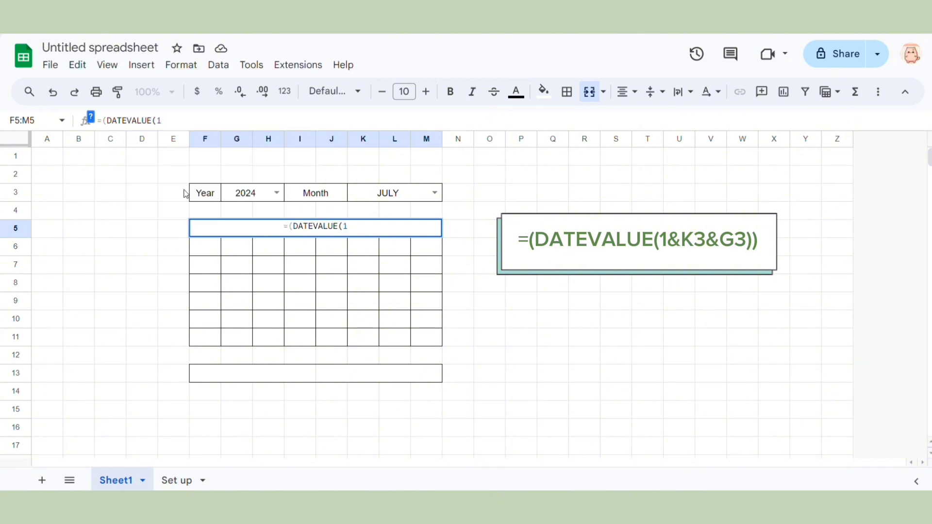
text(&)
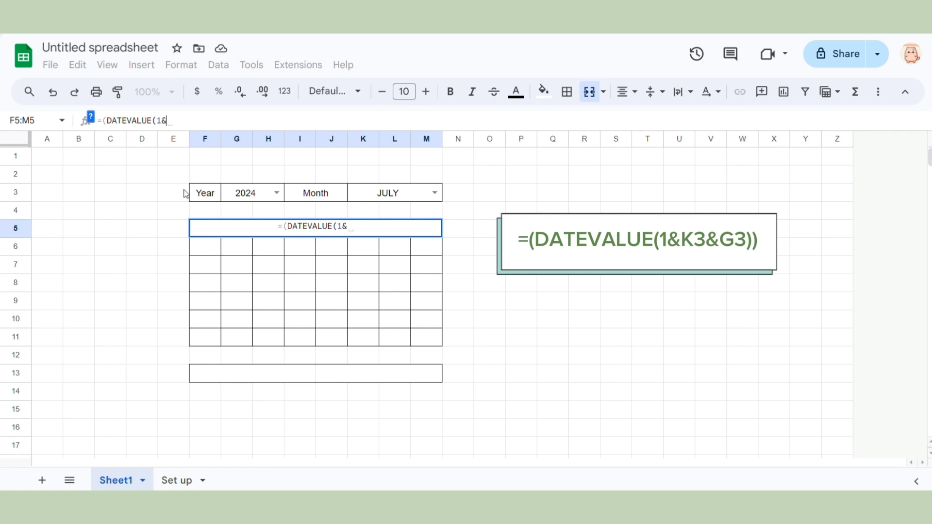
click(368, 198)
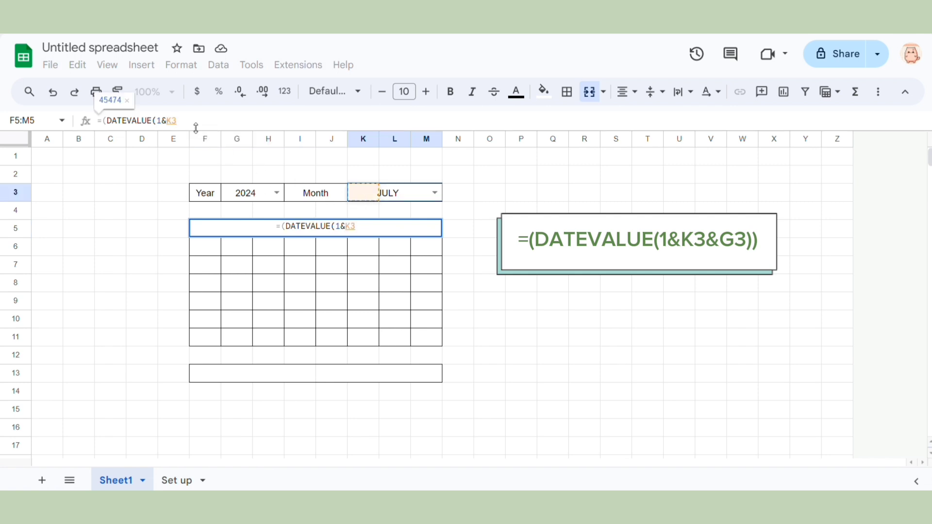
text(&)
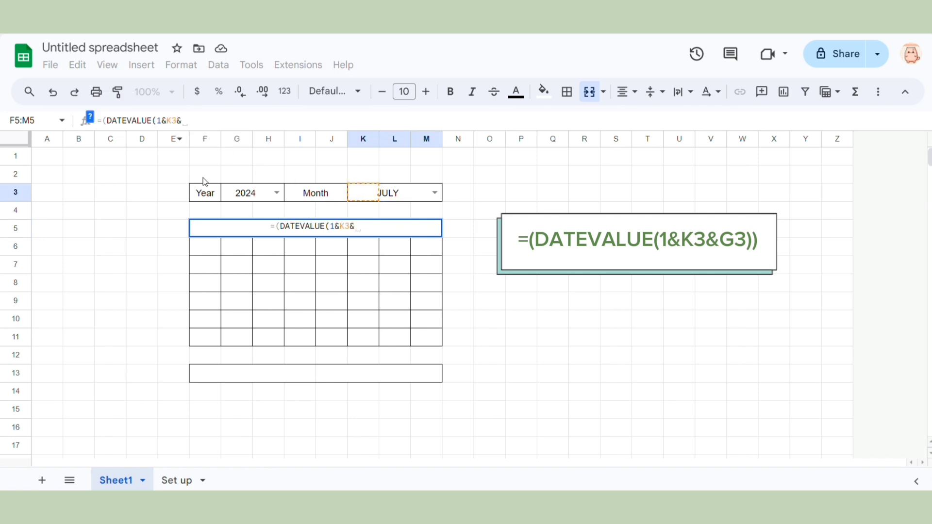
click(242, 190)
text()))
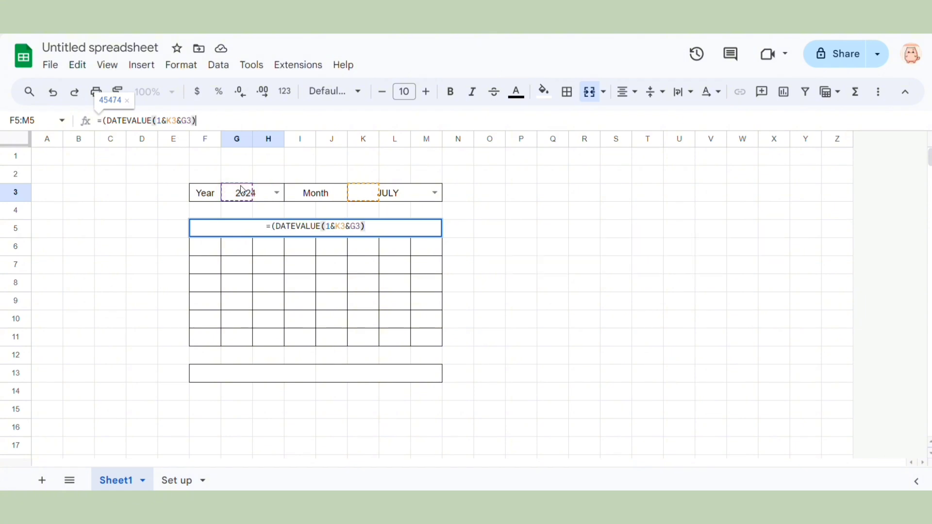
key(Return)
- Apply the custom date format Month (August) to the title cell F5:M5
click(365, 228)
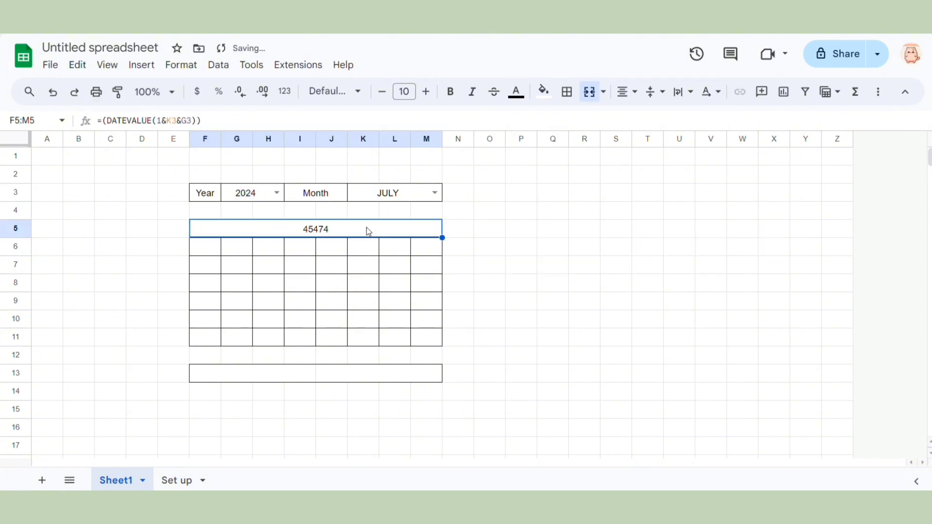
click(189, 67)
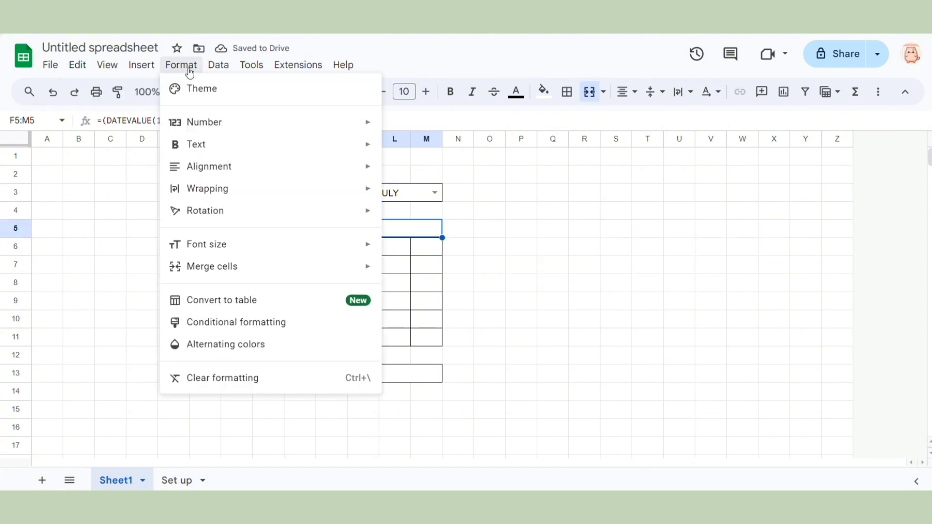
mouse_move(208, 128)
scroll(422, 290, down, 3)
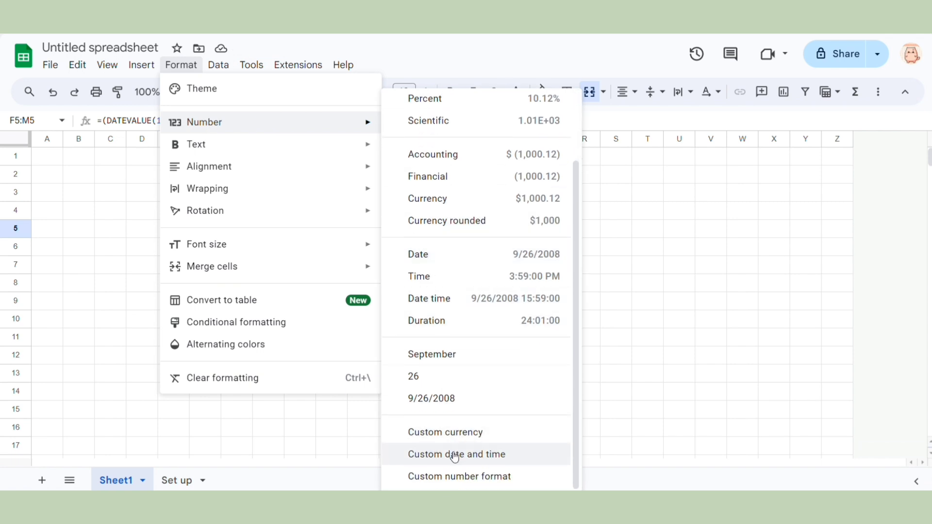
click(455, 456)
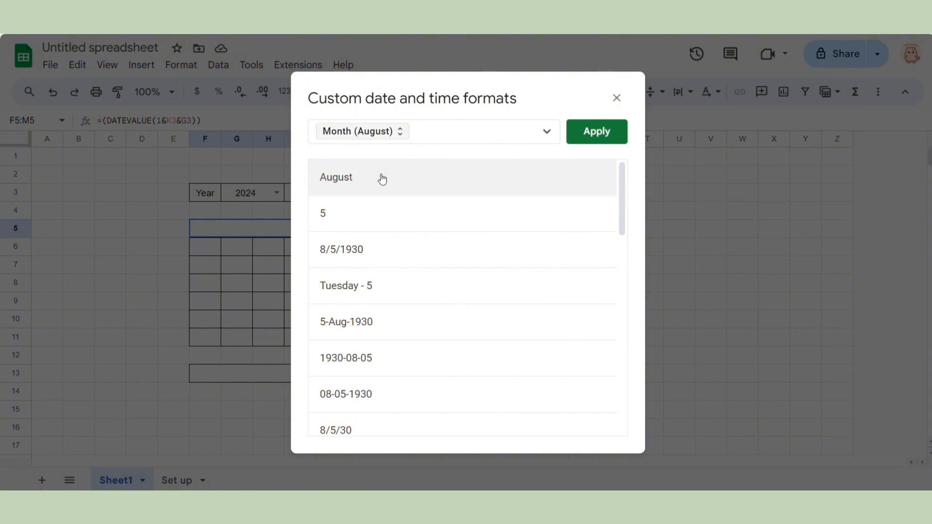
click(588, 134)
key(Right)
key(Right)
scroll(367, 237, down, 1)
scroll(367, 237, up, 3)
click(339, 229)
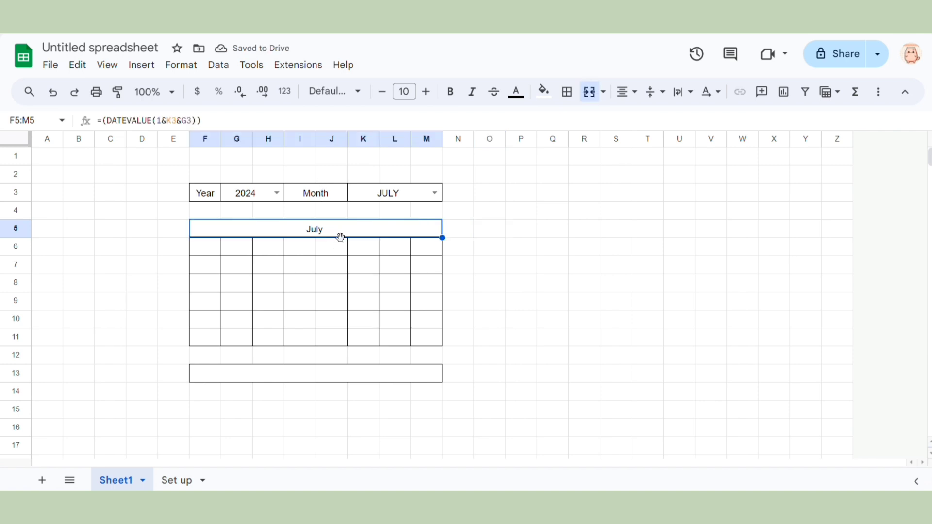
- Enter the label "Start day" in the merged cell F13:I13 below the calendar grid
click(204, 248)
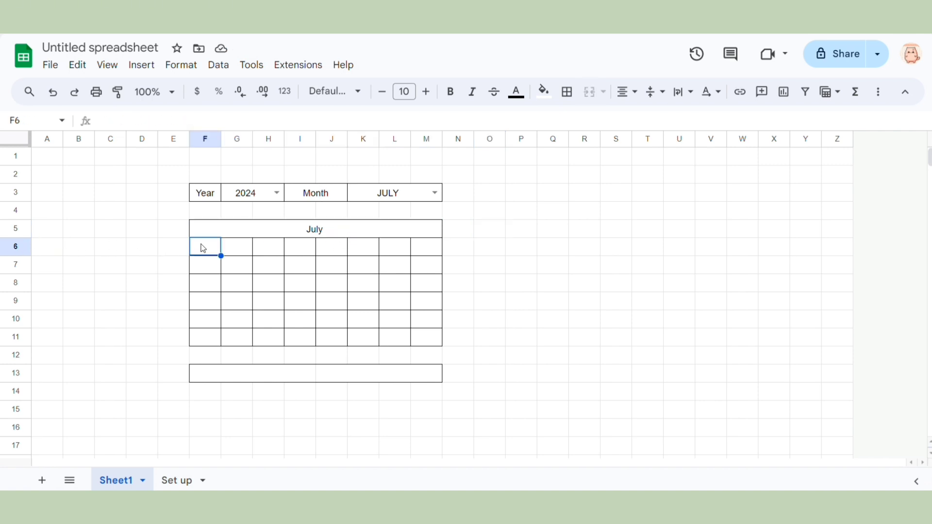
click(206, 380)
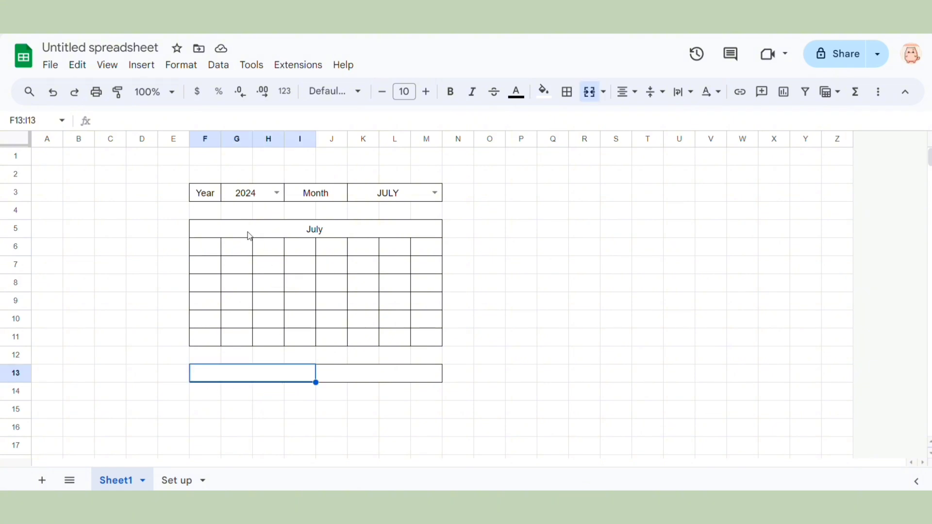
click(203, 252)
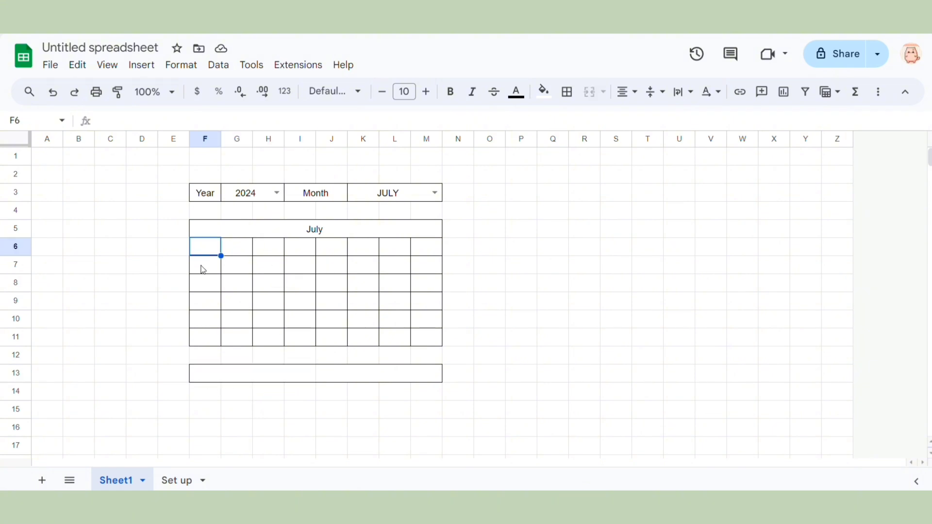
click(237, 382)
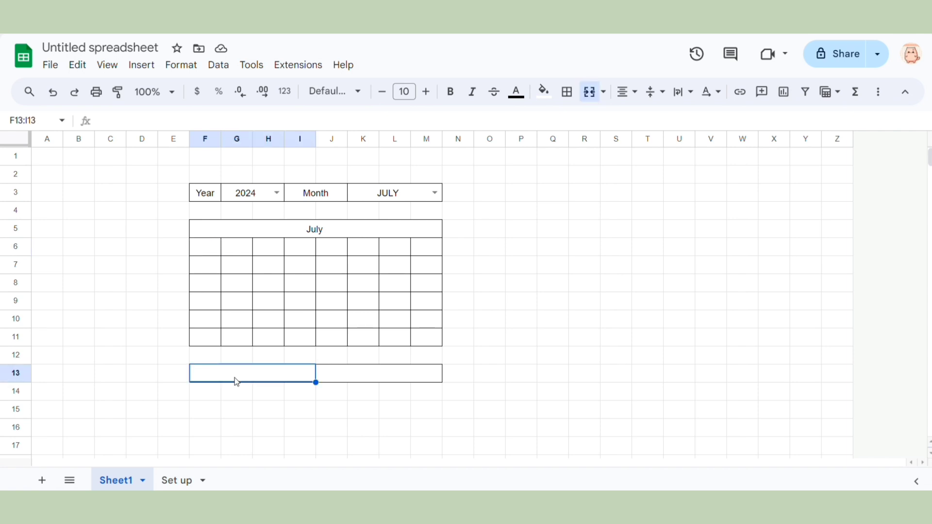
key(Down)
click(237, 380)
text(Start day)
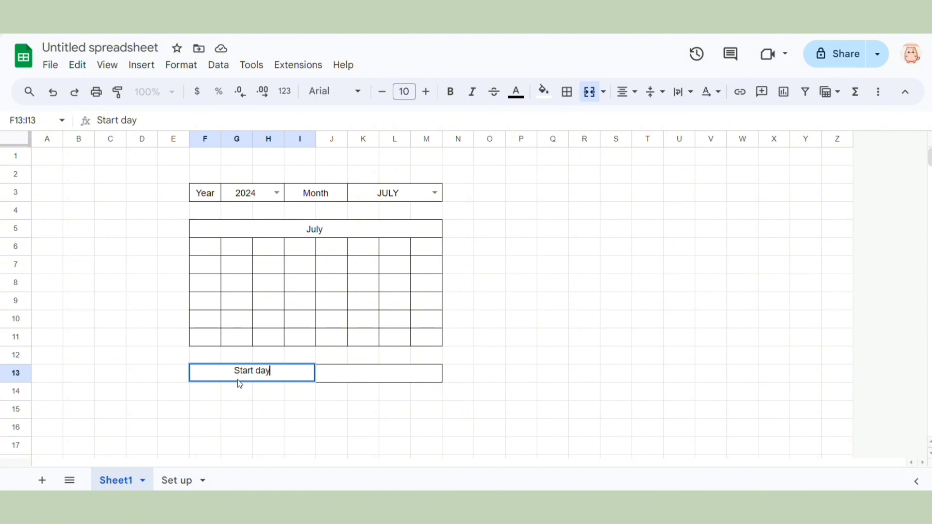
- Insert a dropdown in J13:M13 with the options Sunday and Monday, and save the rule
click(377, 381)
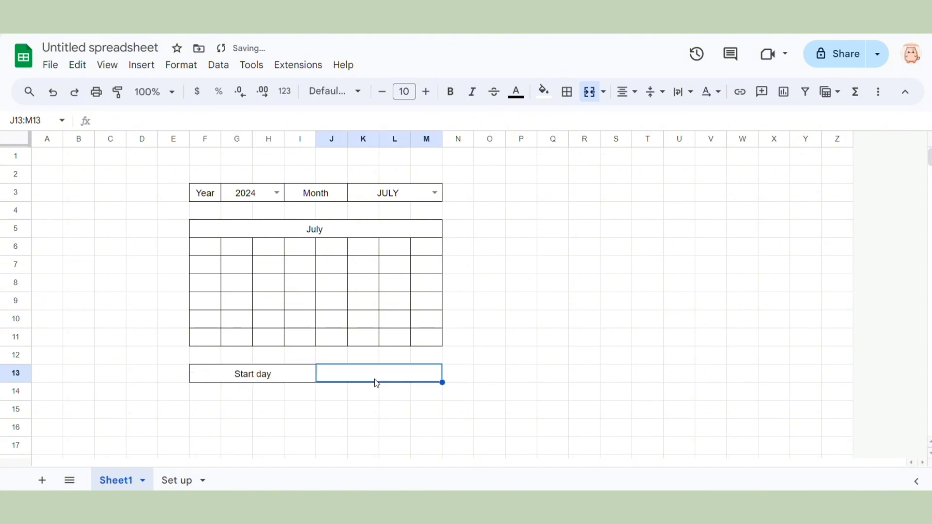
click(151, 71)
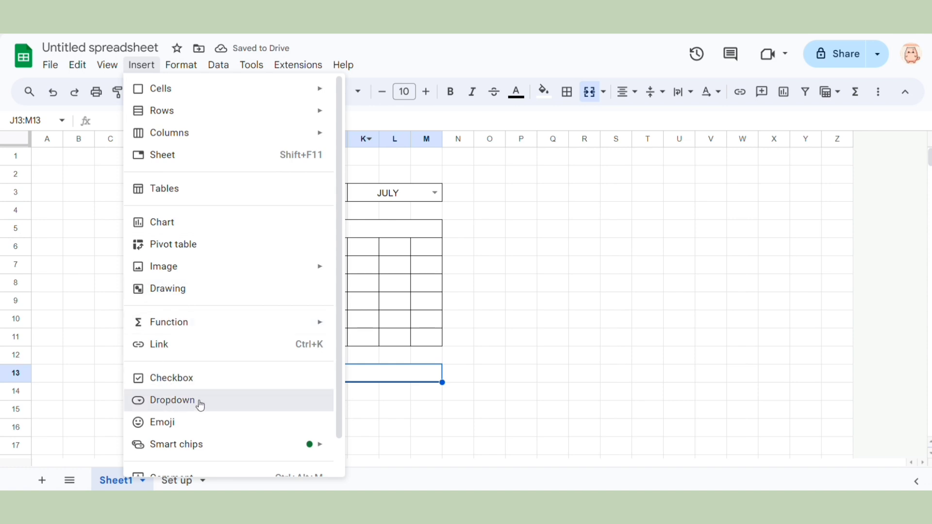
click(177, 401)
key(ctrl+a)
key(BackSpace)
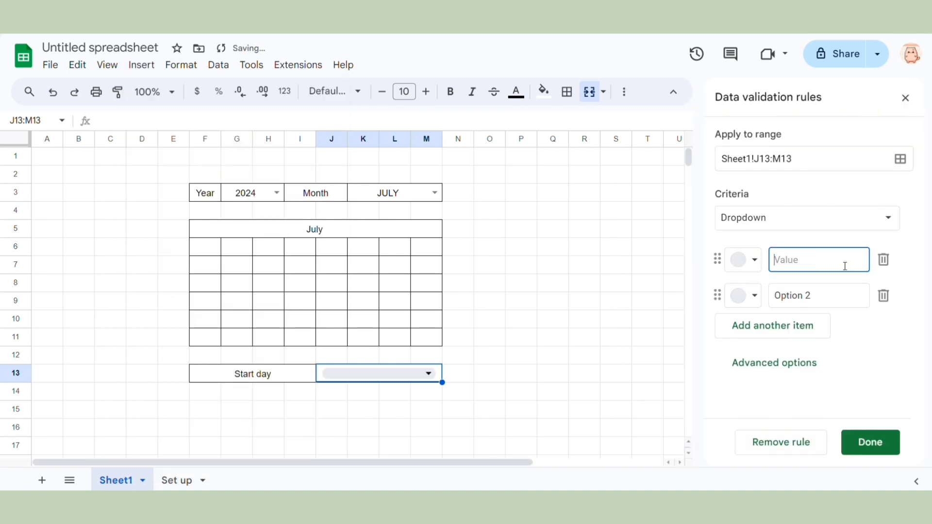
text(S)
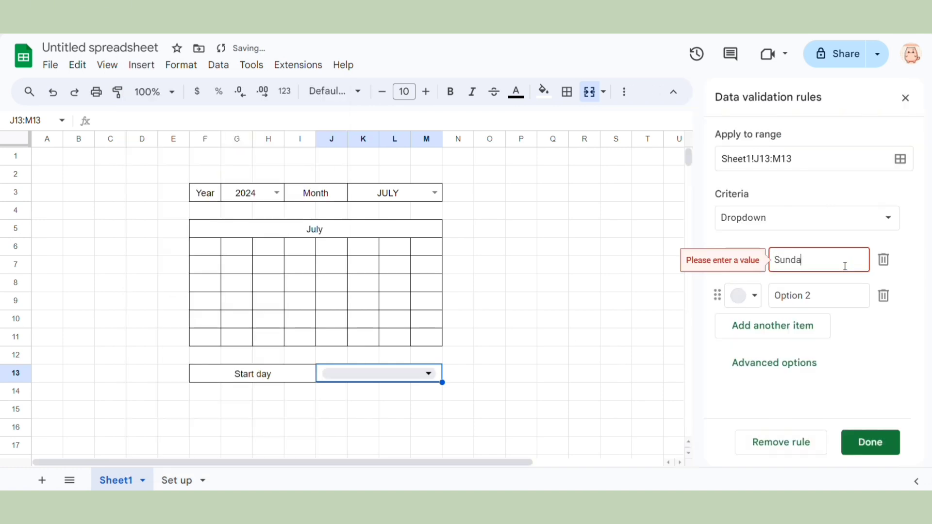
text(unda)
click(847, 297)
text(Monday)
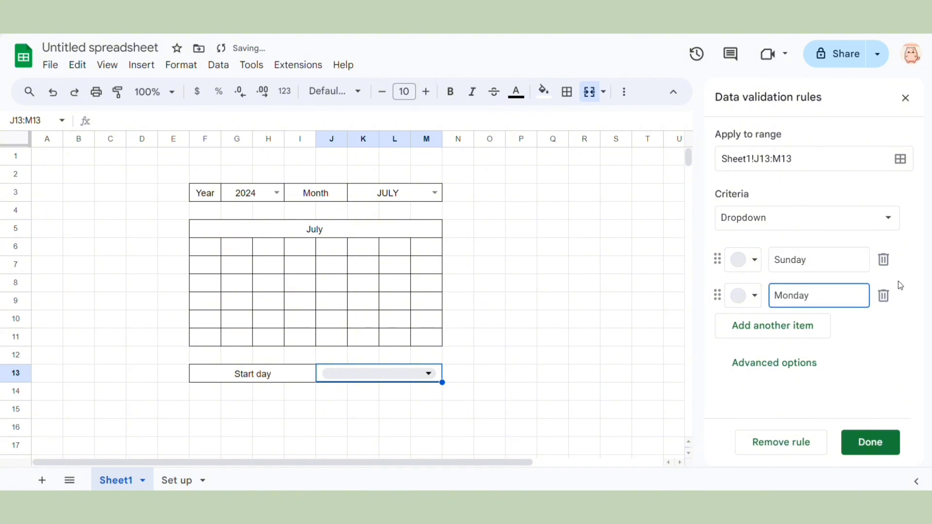
click(888, 443)
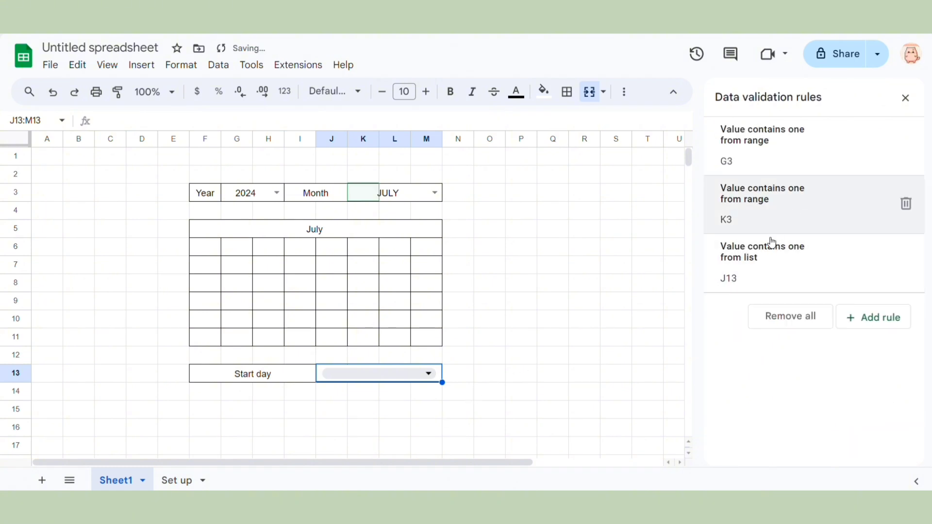
- Change the display style of the start day dropdown in J13 to Arrow and save the rule
click(774, 270)
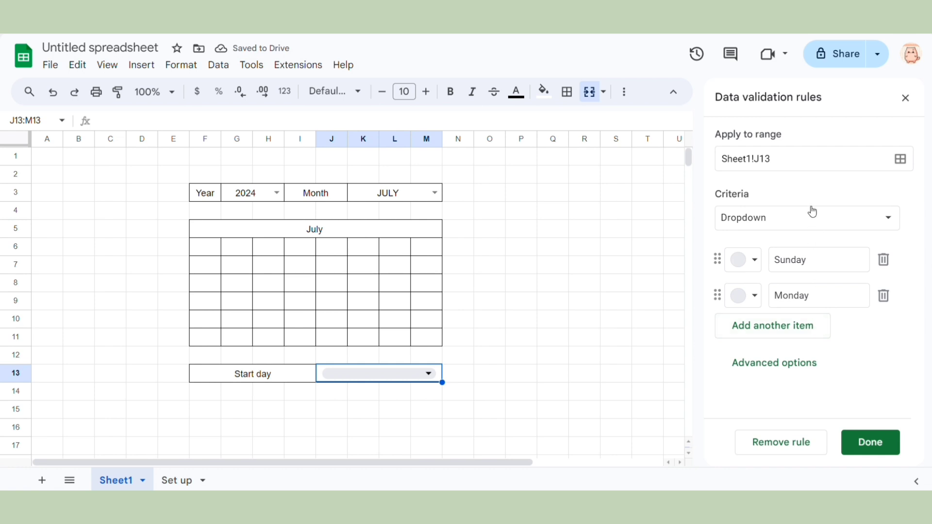
click(774, 364)
scroll(776, 374, down, 4)
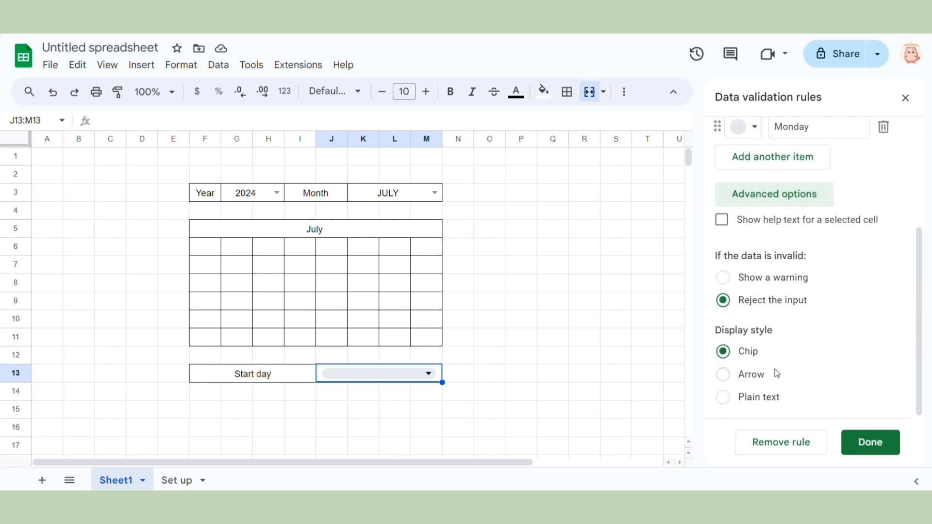
click(757, 377)
click(859, 442)
click(549, 394)
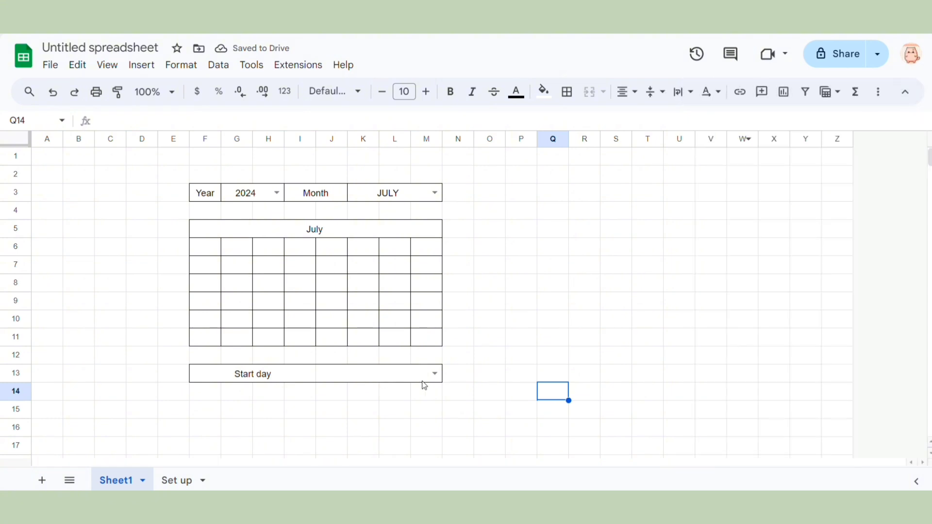
- Choose Sunday in the start day dropdown
click(435, 373)
click(385, 339)
click(436, 374)
click(412, 355)
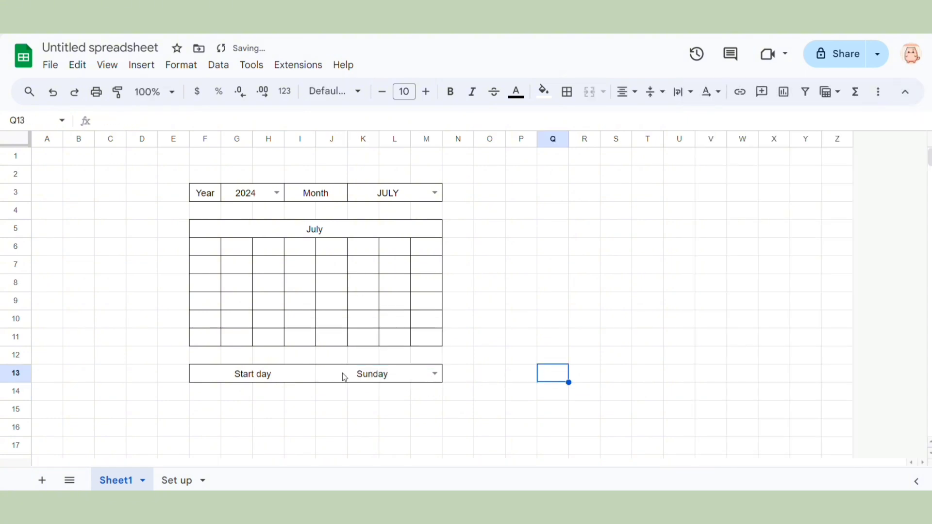
- Apply borders to the Start day label and its dropdown cell in F13:M13, including the line between them
click(311, 379)
drag(311, 380, 338, 381)
click(567, 92)
click(573, 122)
click(531, 247)
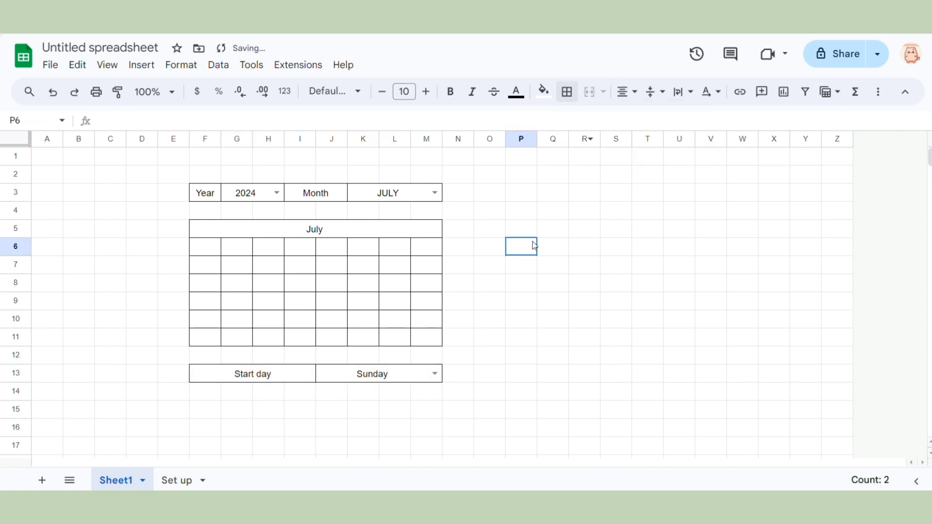
- Enter the first weekday header in G6 with the formula =if(J13="Monday","M","S")
click(211, 255)
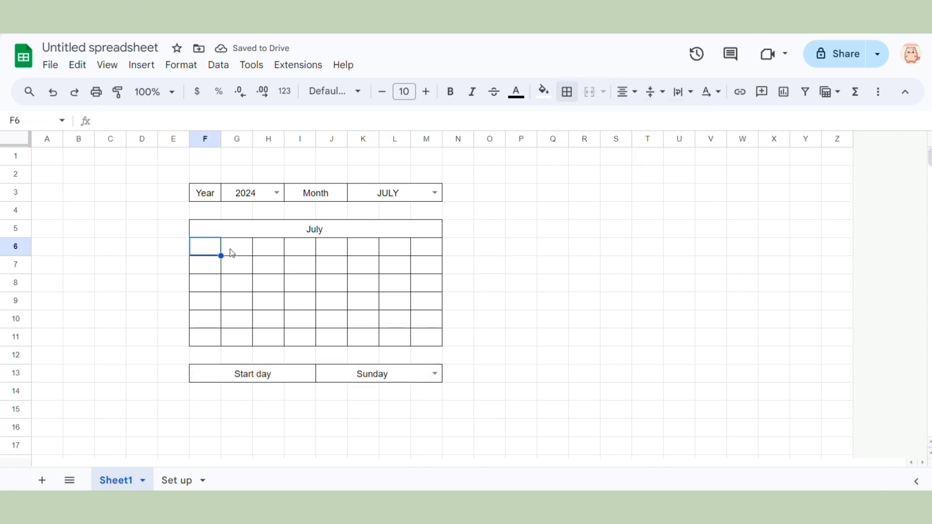
click(233, 253)
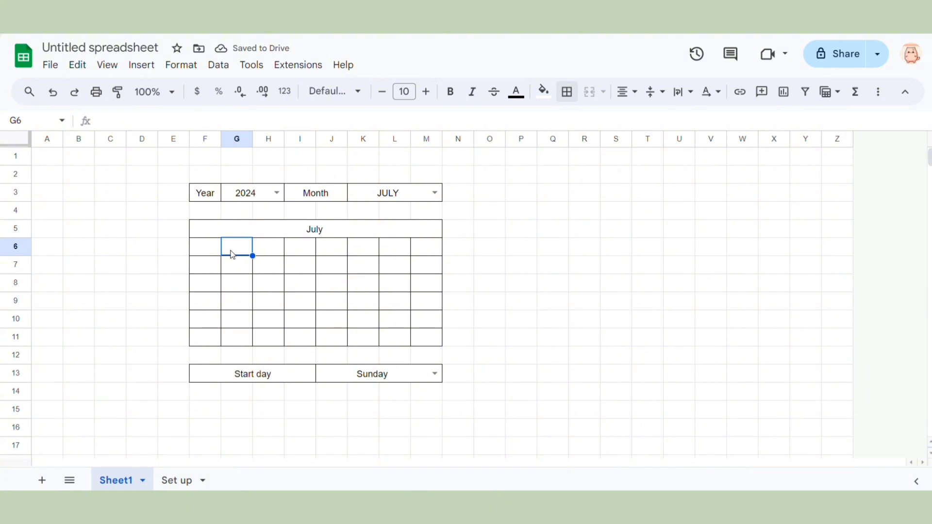
text(=)
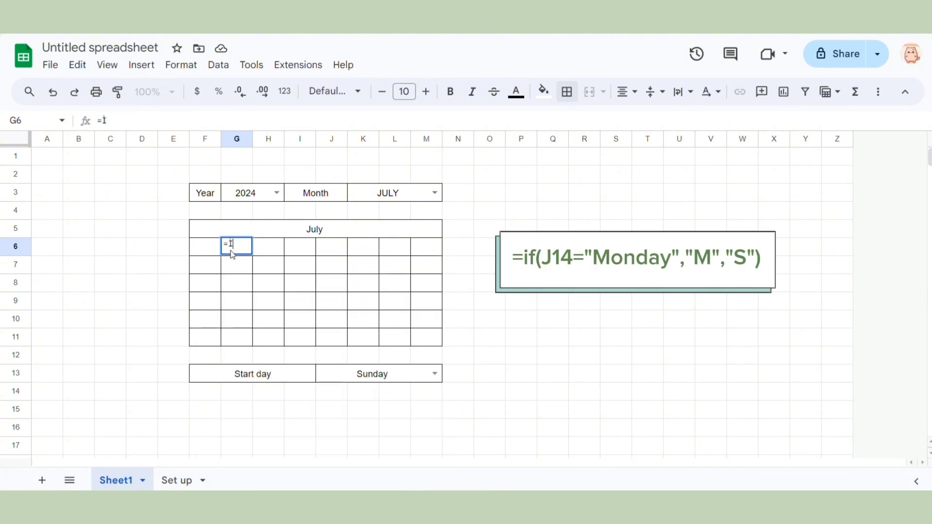
text(i)
key(BackSpace)
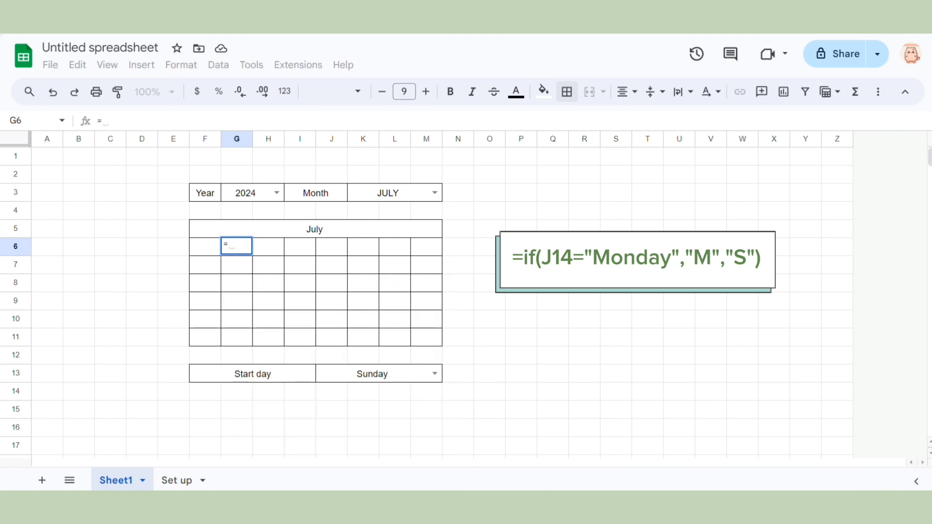
click(746, 505)
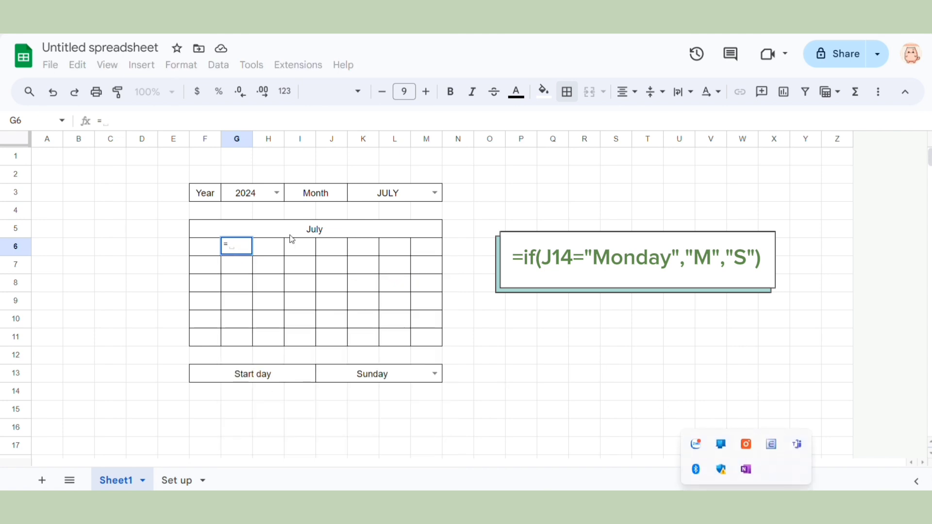
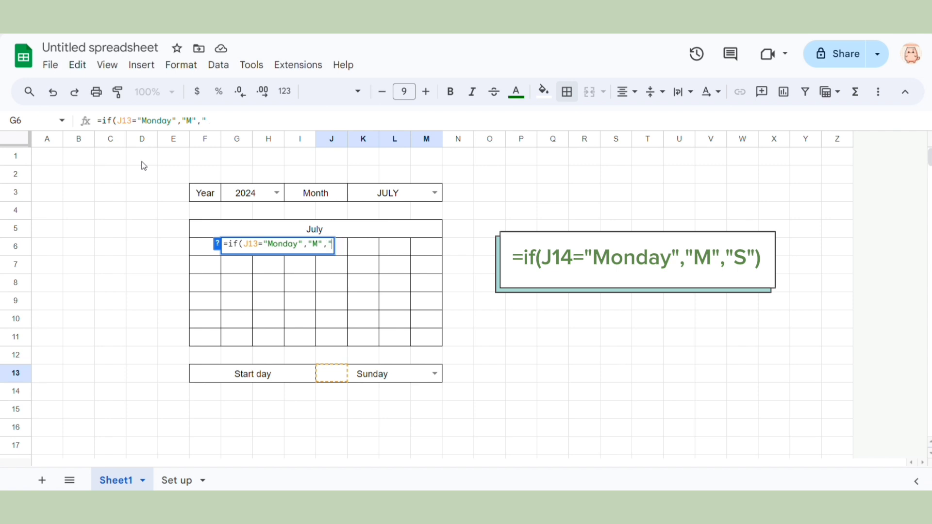
text("S"))
key(Return)
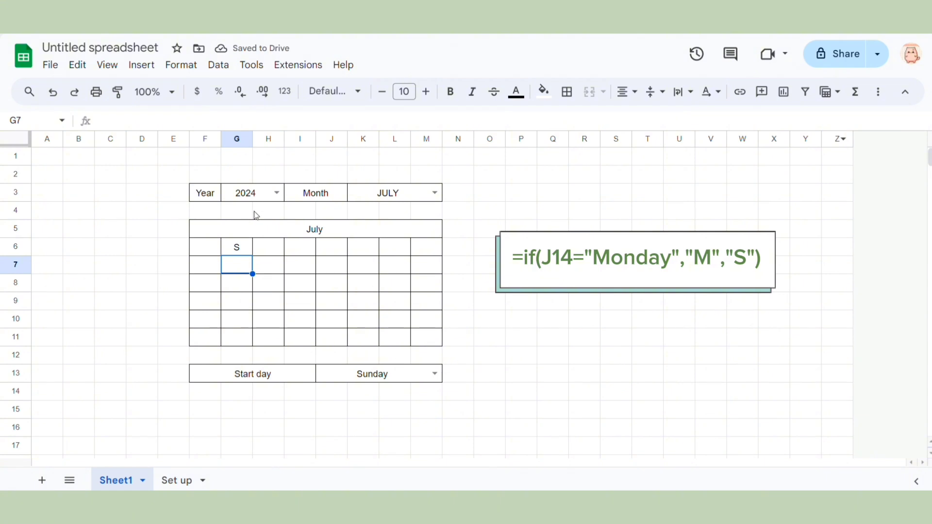
- Enter the second weekday header in H6 with the formula =If(G6="M","T","M")
click(263, 254)
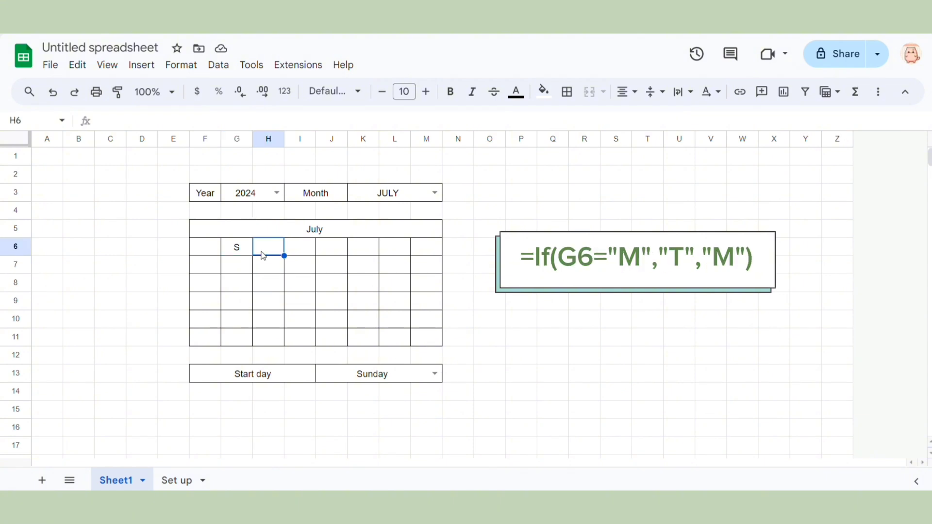
text(=)
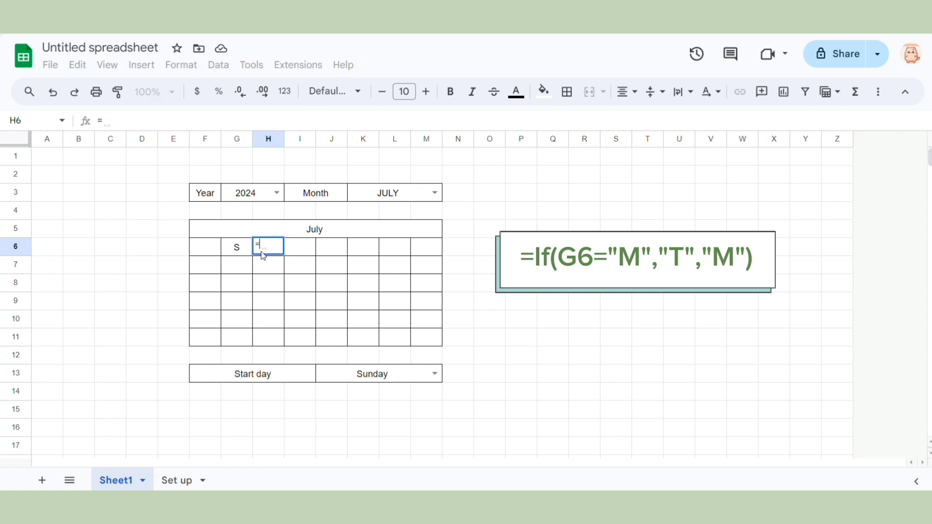
text(I)
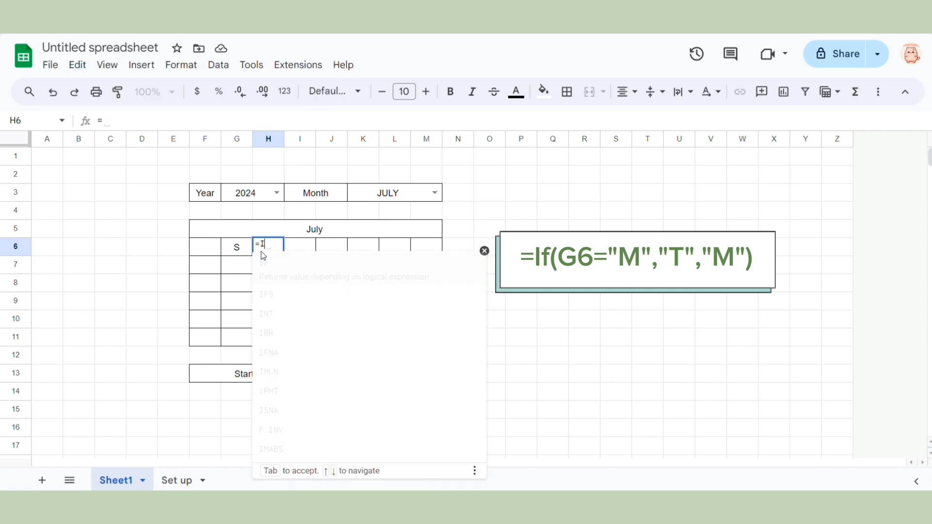
text(f()
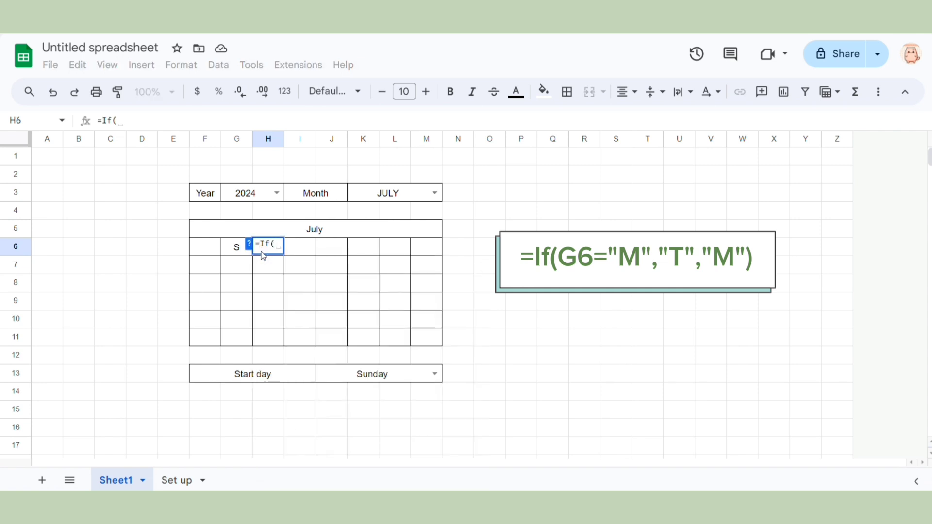
click(233, 246)
click(133, 118)
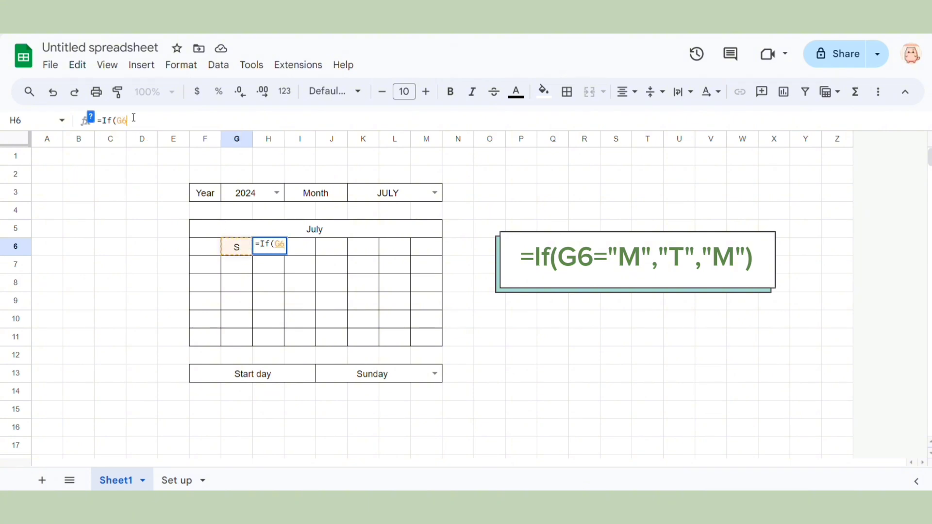
text(=)
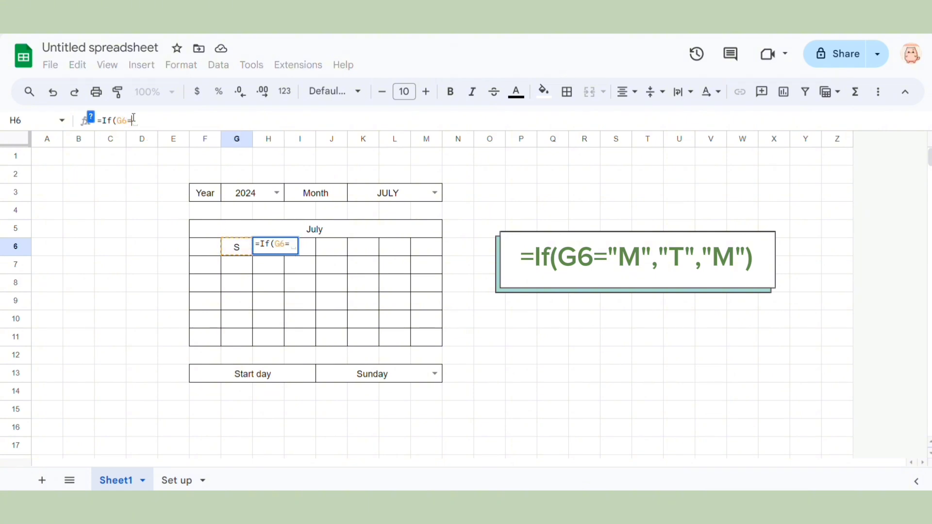
text("M")
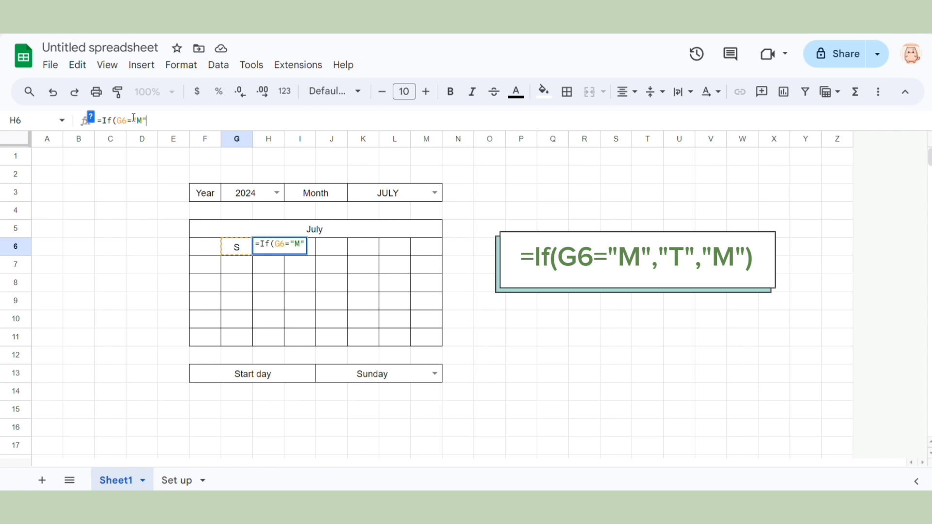
text(,")
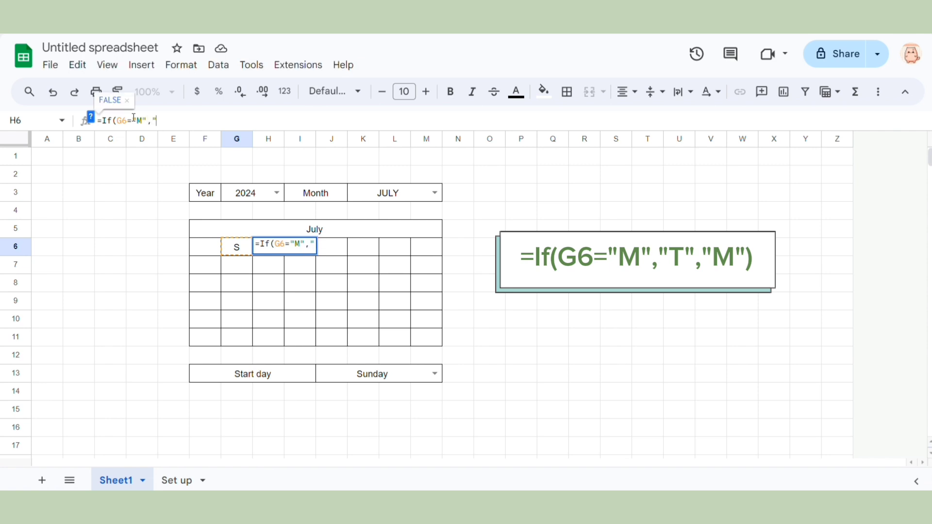
text(T",)
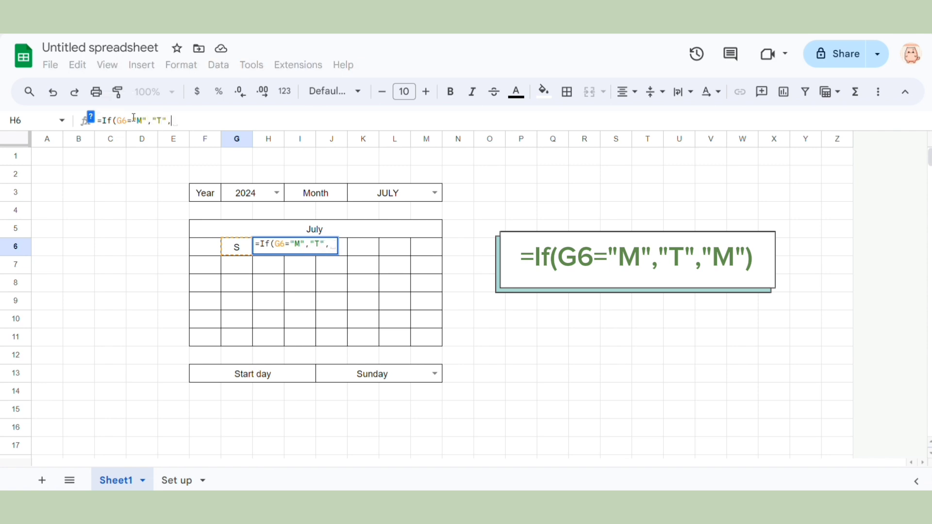
text("M")
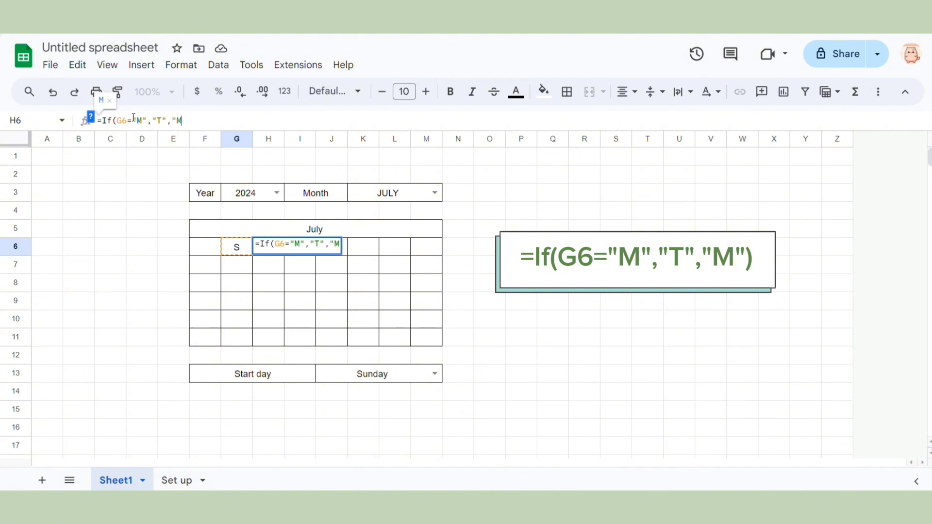
text())
key(Return)
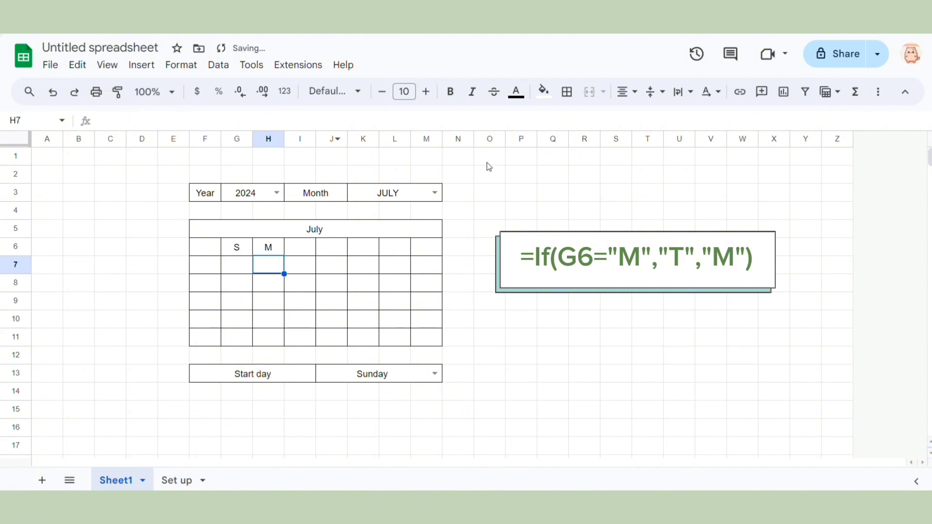
- Enter the third weekday header in I6 with the formula =If(H6="T","W","T")
click(250, 252)
click(267, 252)
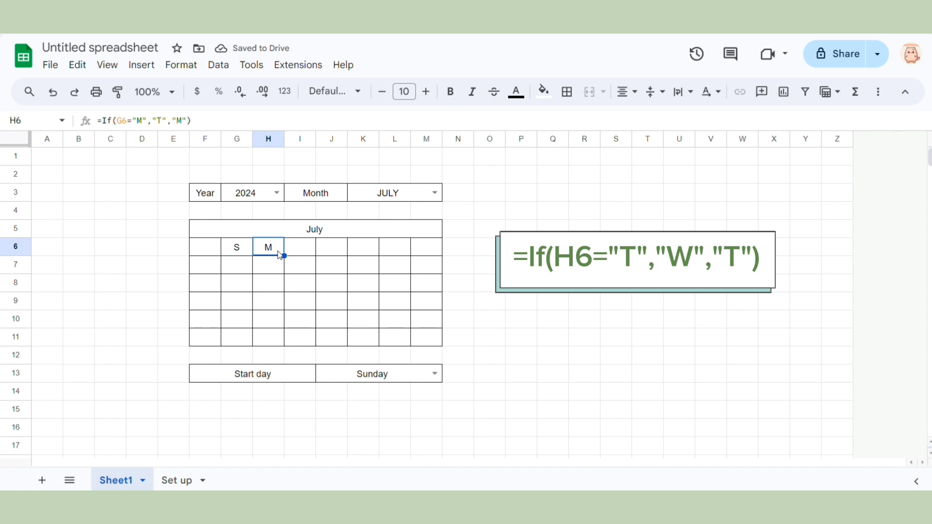
click(288, 249)
text(=)
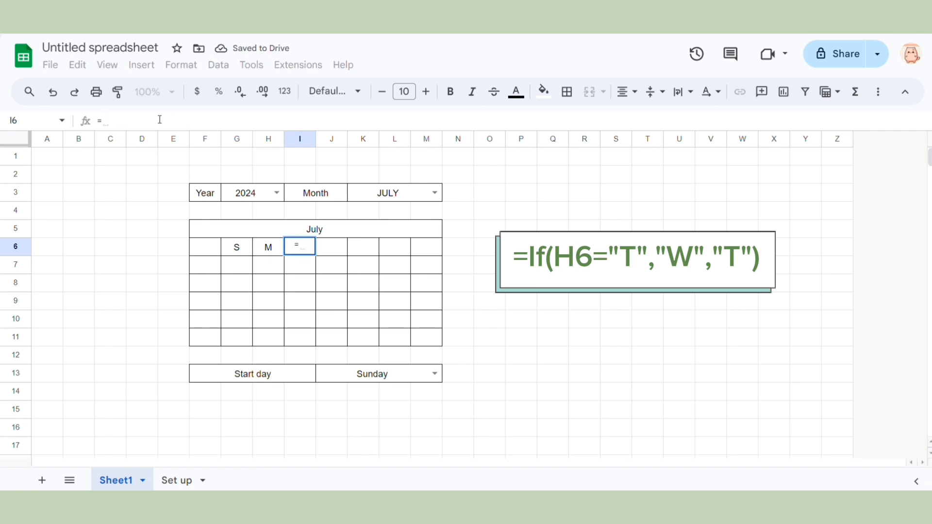
text(If()
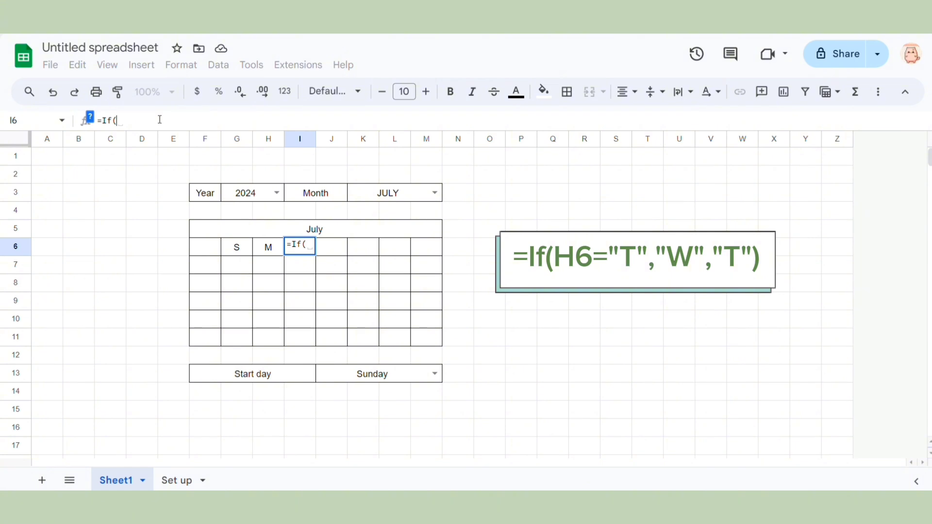
click(270, 249)
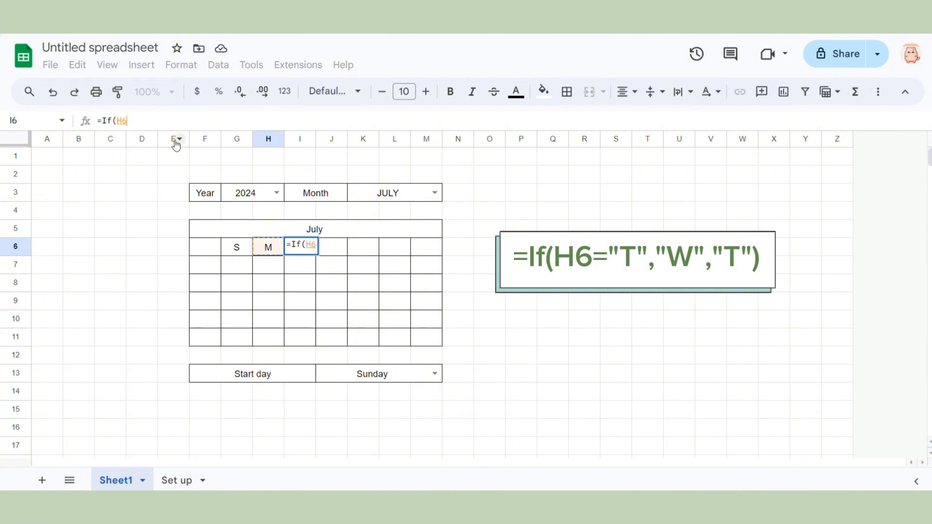
text(=)
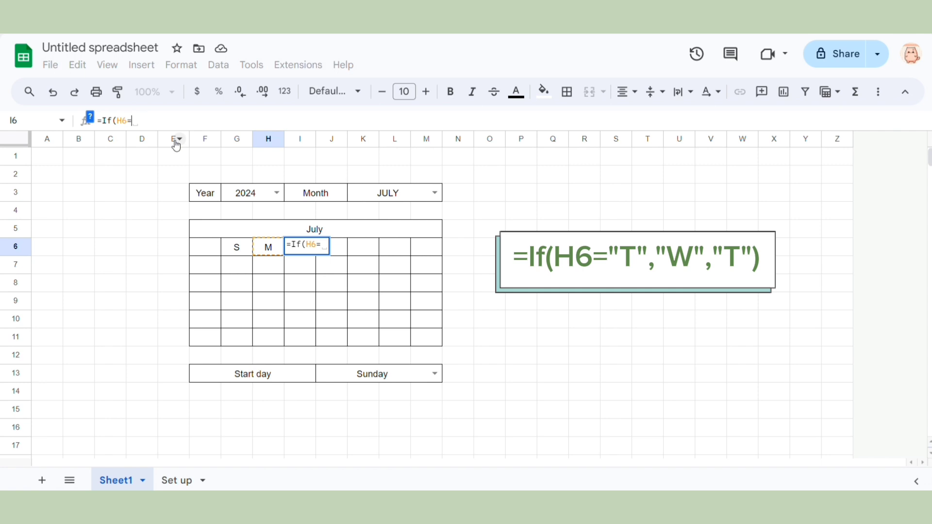
text("T",)
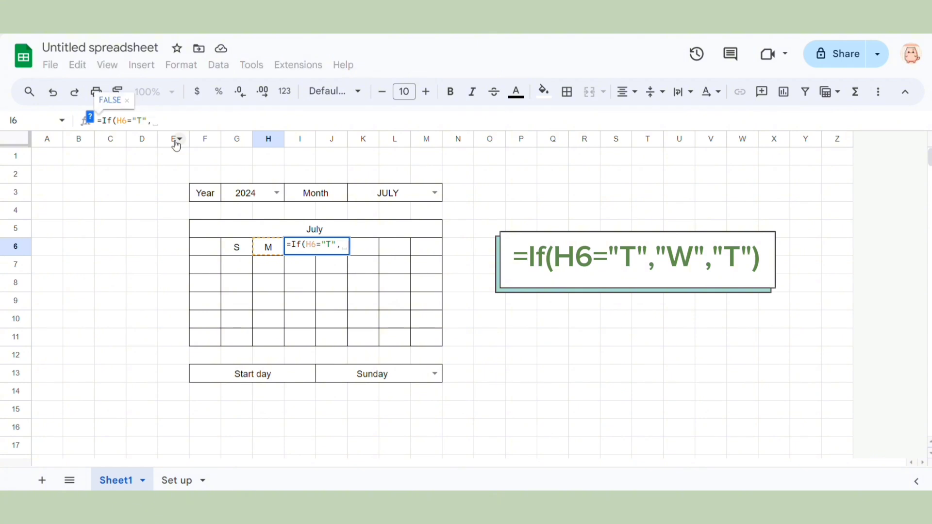
text("W",)
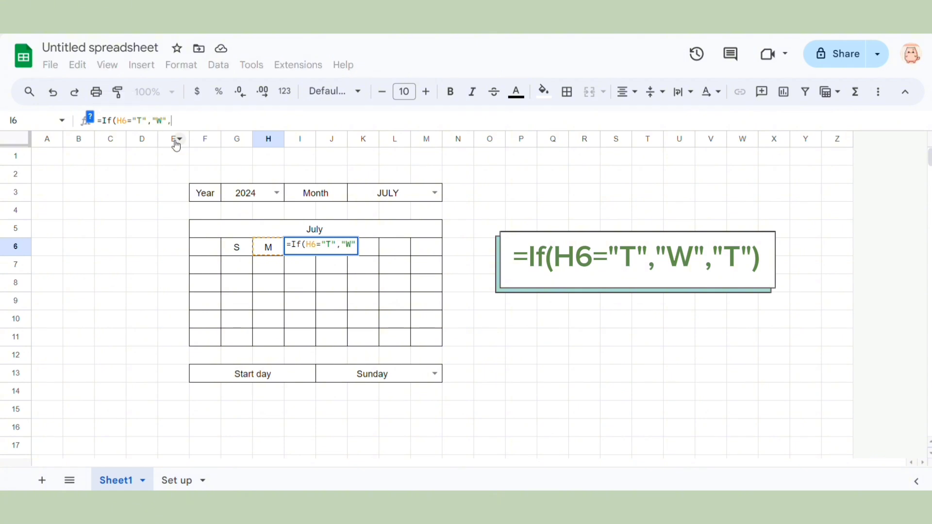
text("T)
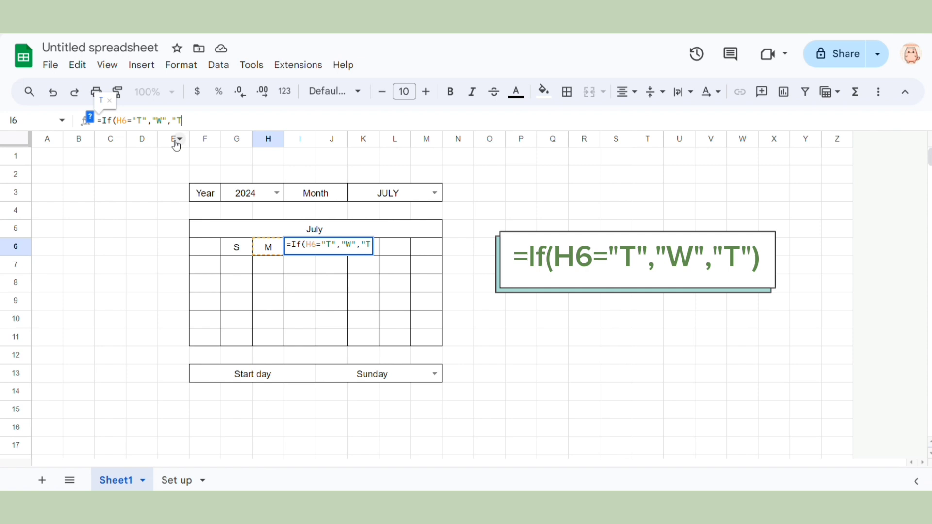
text("))
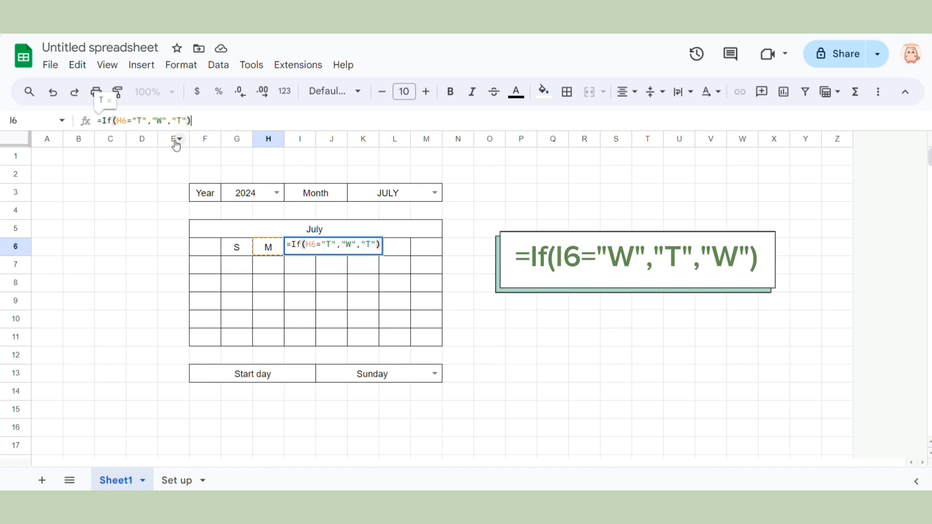
key(Return)
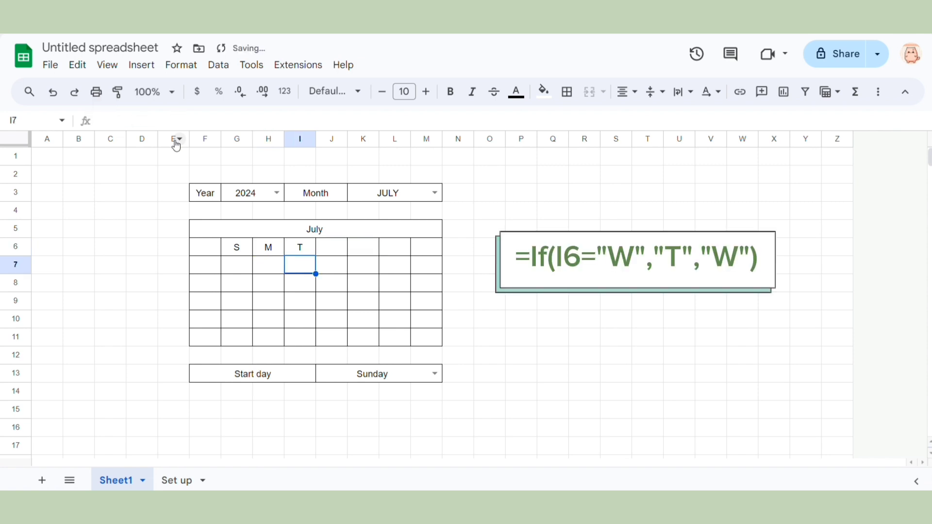
- Enter the fourth weekday header in J6 with the formula =If(I6="W","T","W")
click(340, 248)
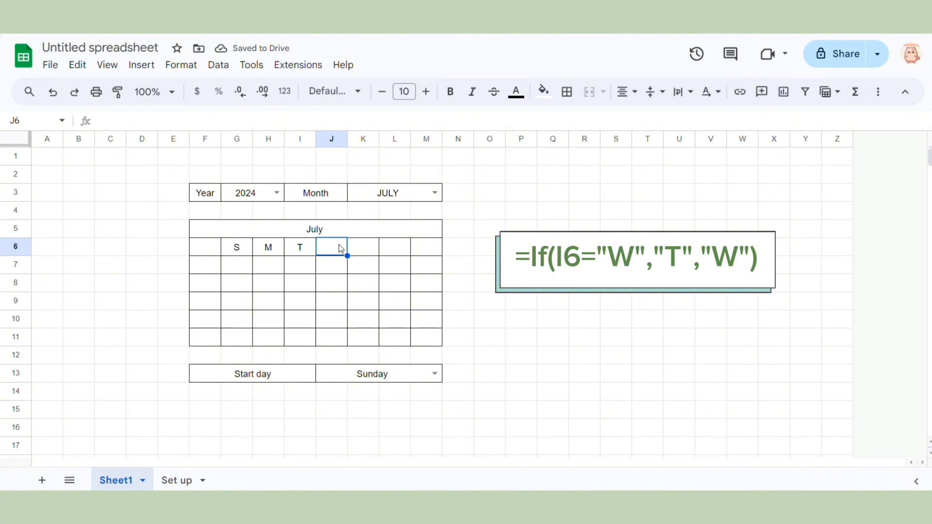
text(=If)
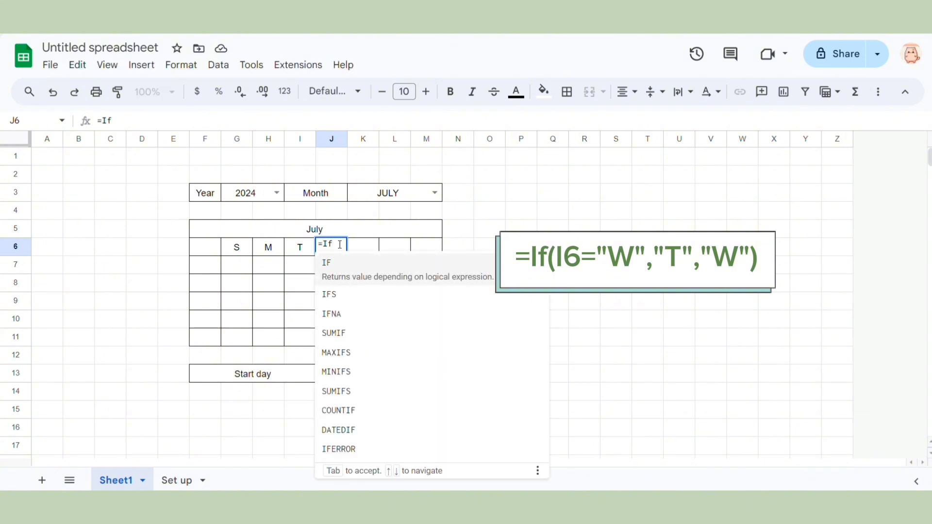
text(()
click(301, 248)
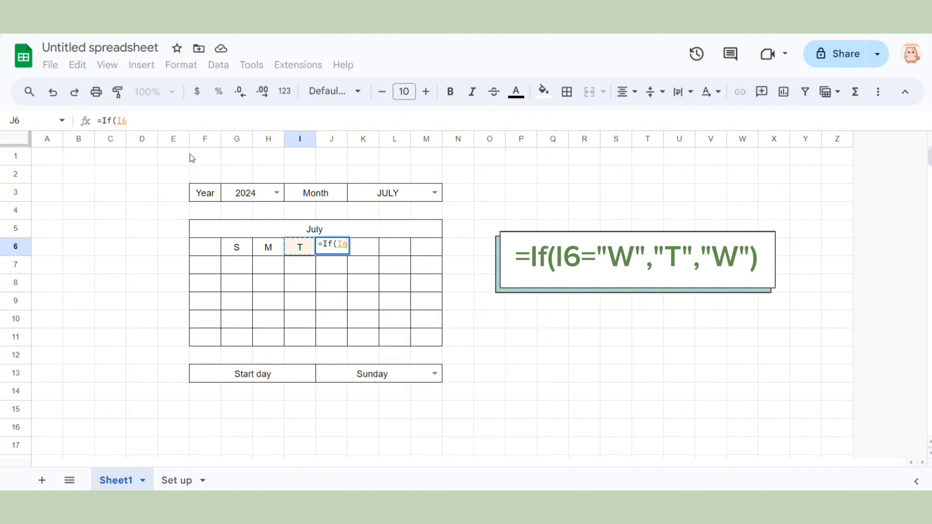
text(=)
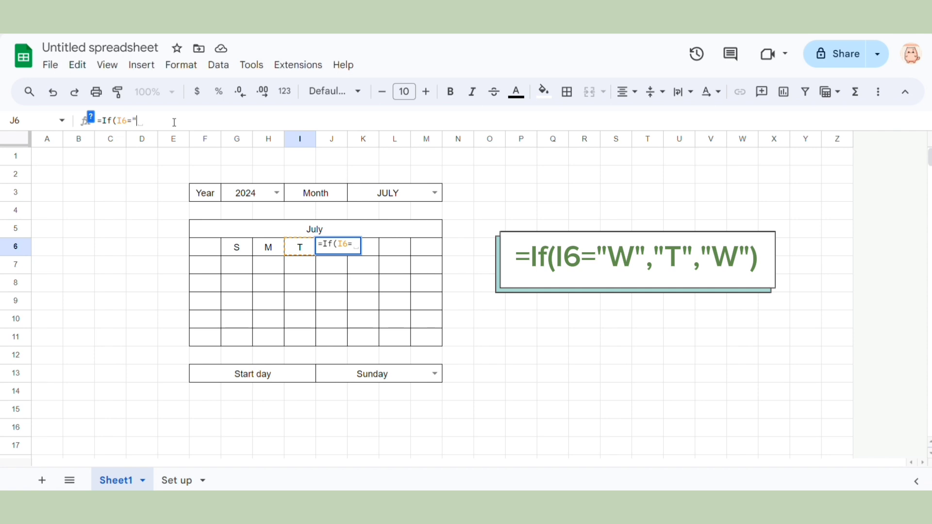
text("W",)
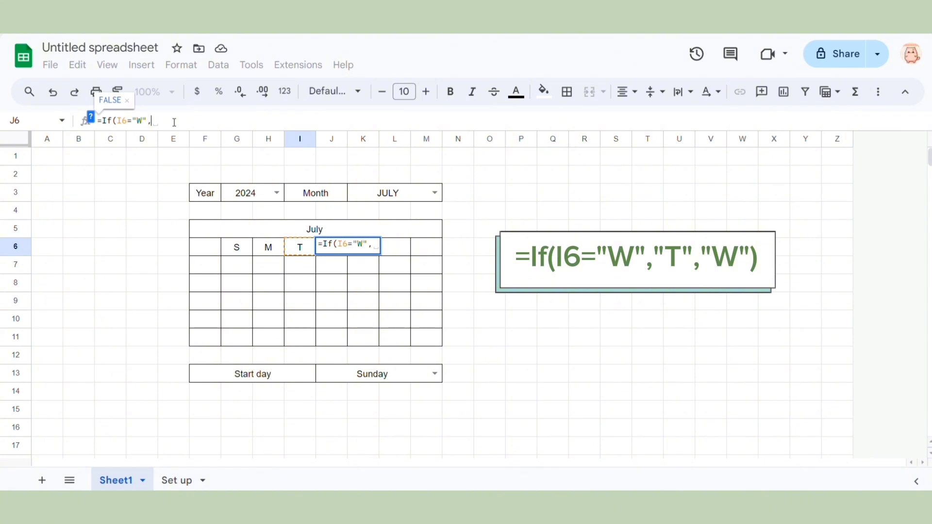
text("T",)
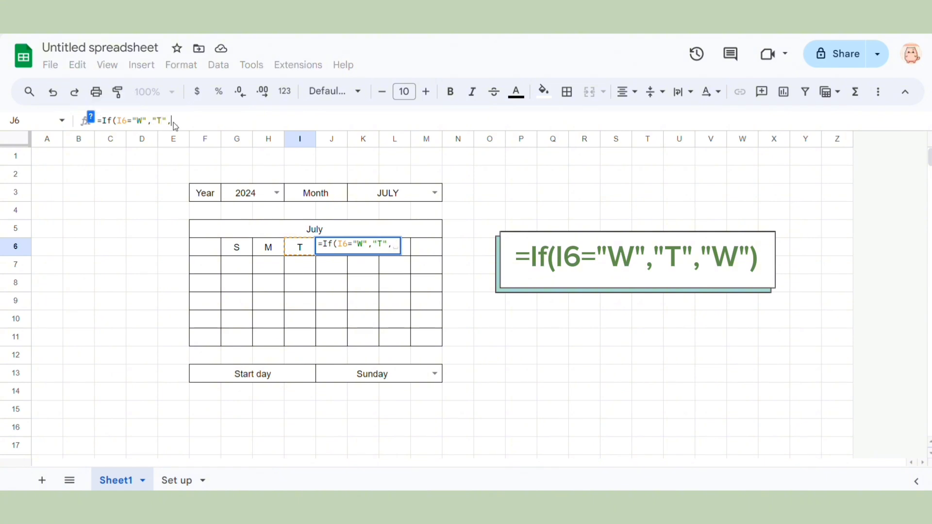
text("W)
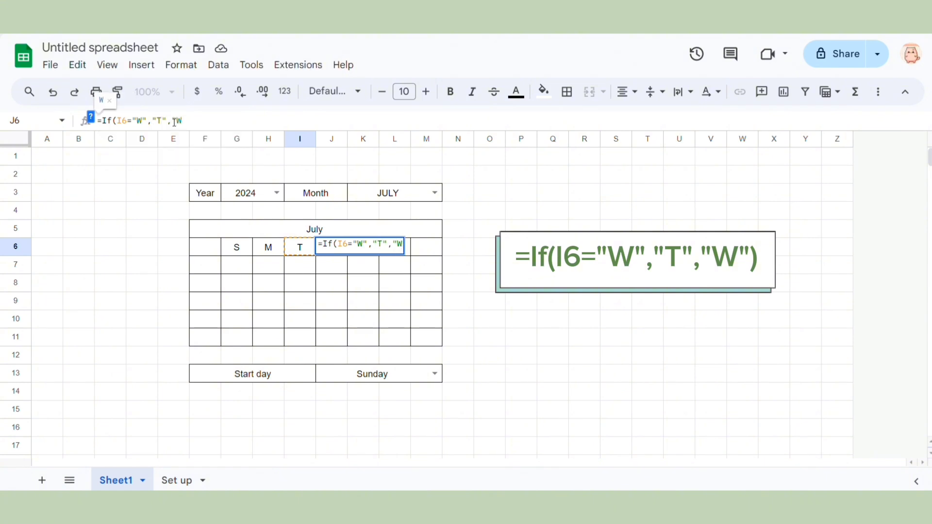
text("))
key(Return)
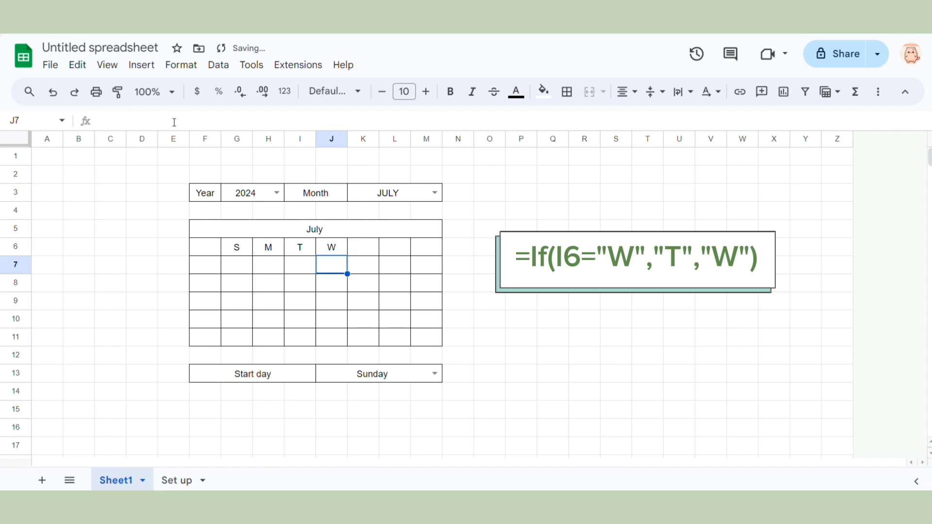
- Enter the fifth weekday header in K6 with the formula =if(J6="T","F","T")
click(369, 249)
click(237, 113)
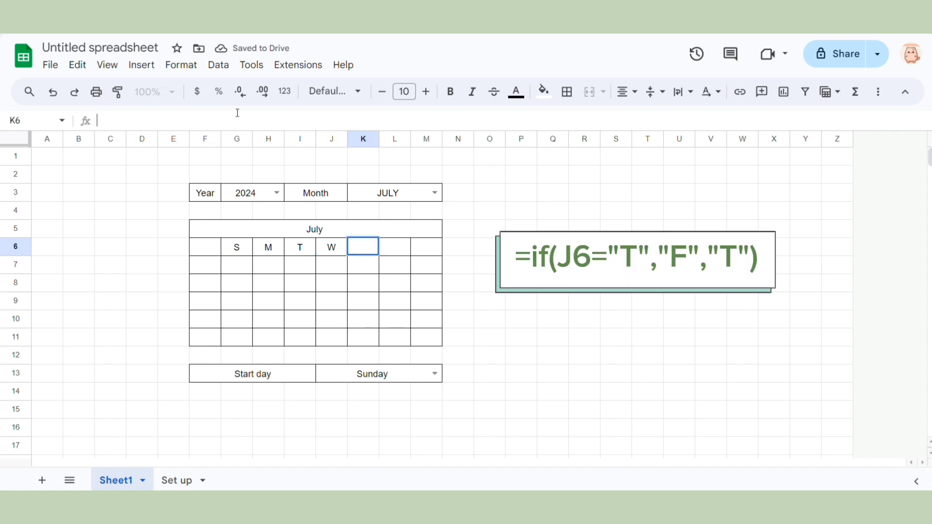
text(=if()
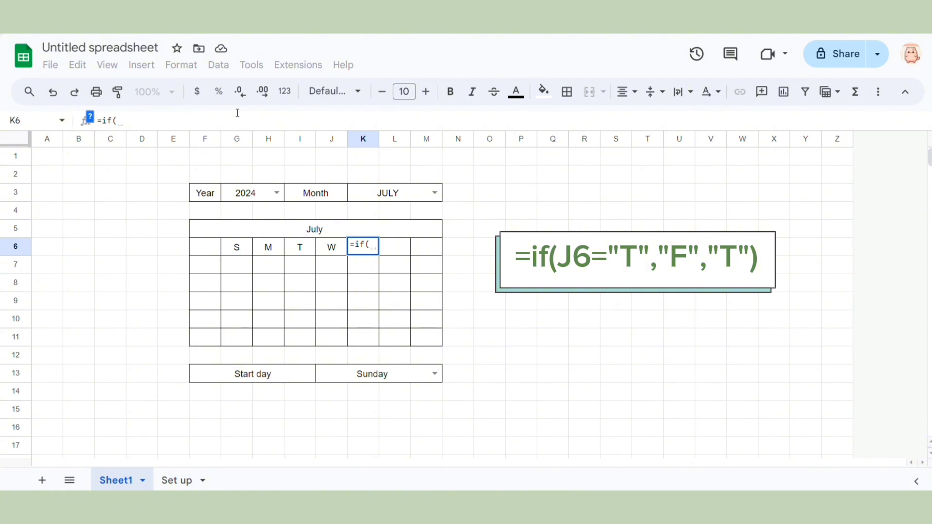
click(329, 253)
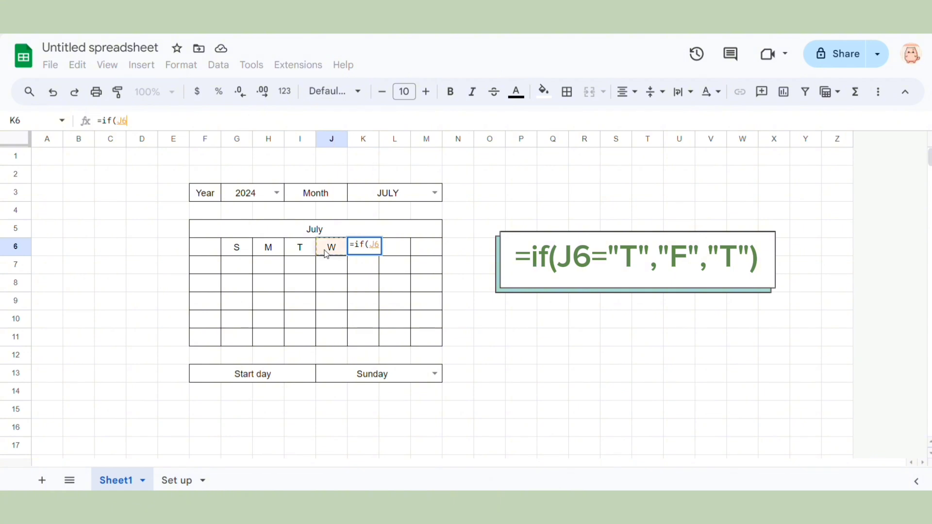
text(=")
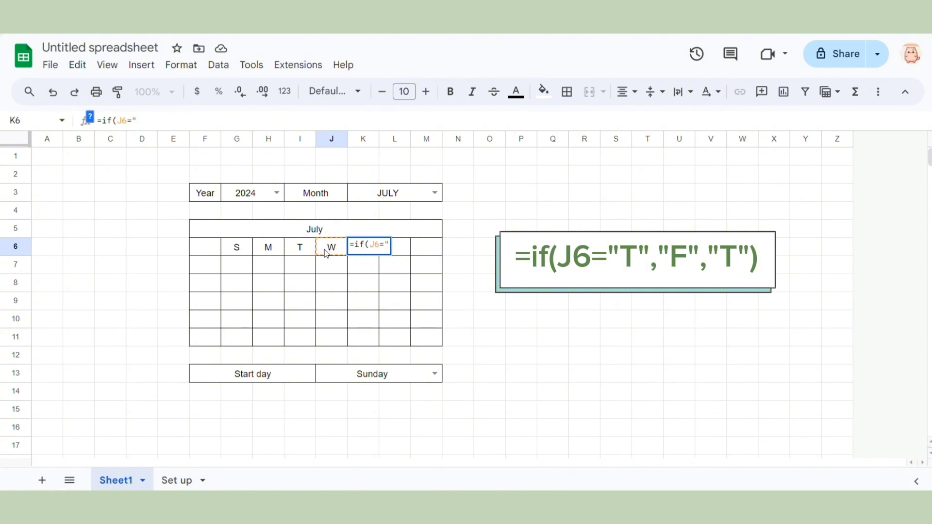
text(T",)
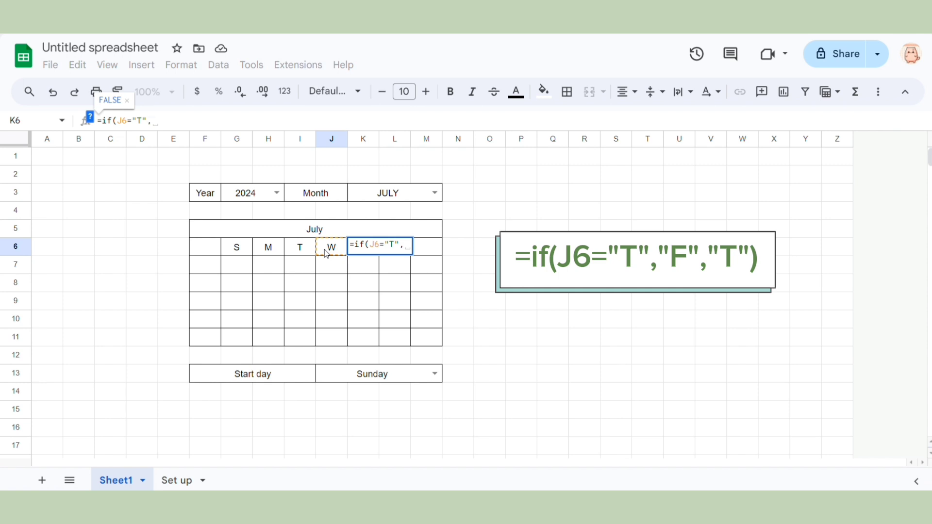
text("F",)
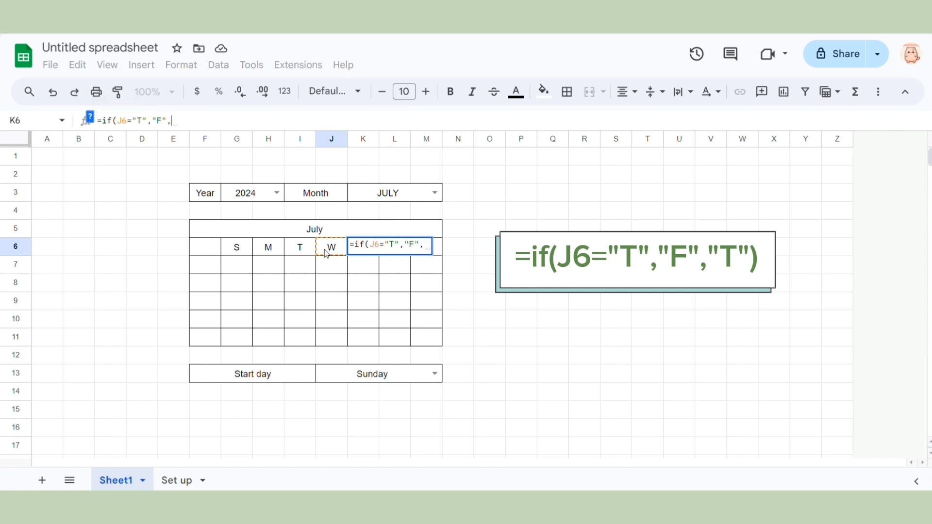
text("T)
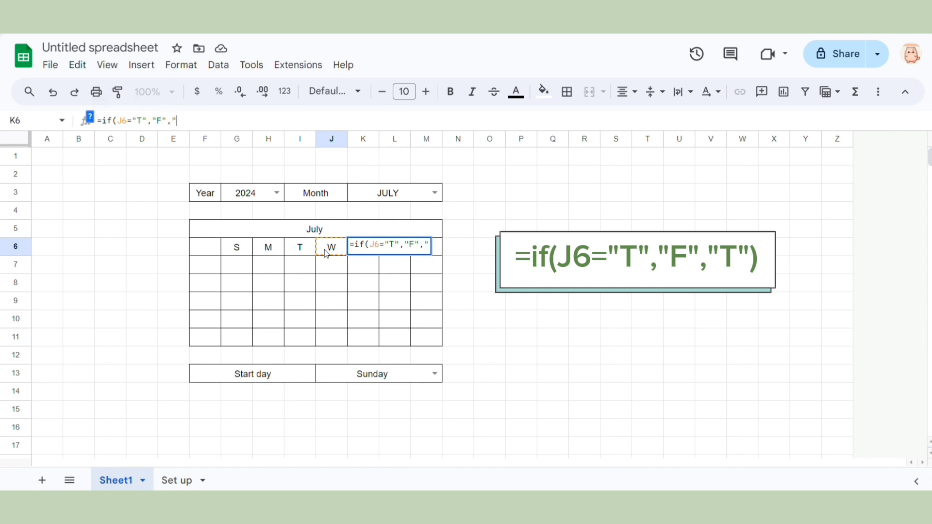
text("))
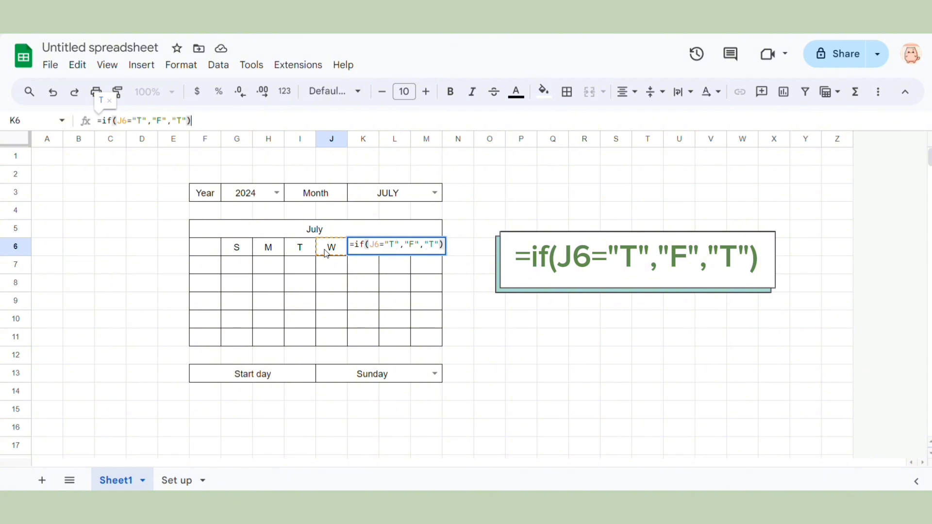
key(Return)
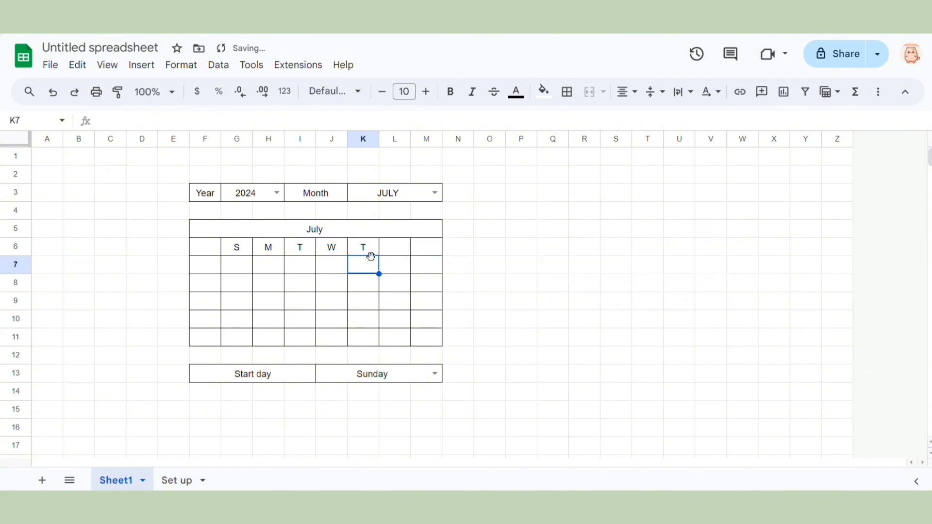
- Enter the sixth weekday header in L6 with the formula =if(K6="F","S","F")
click(394, 253)
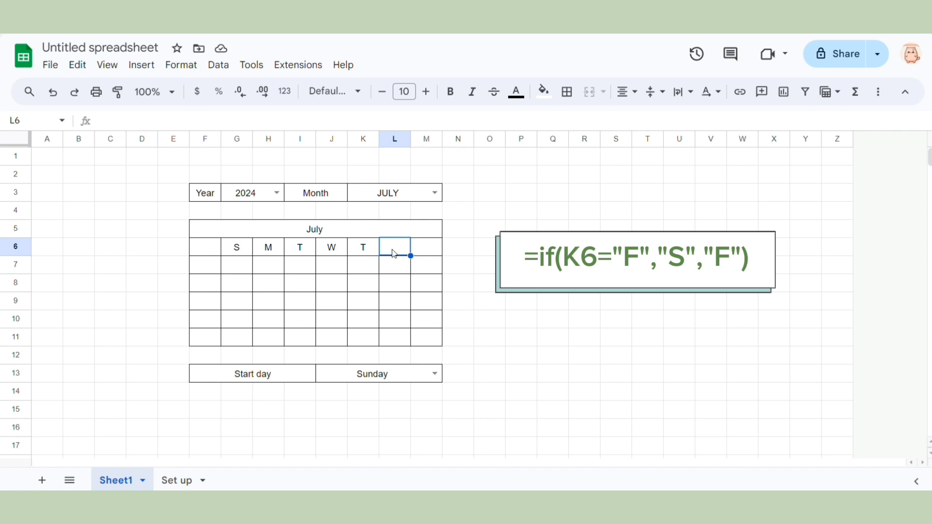
text(=i)
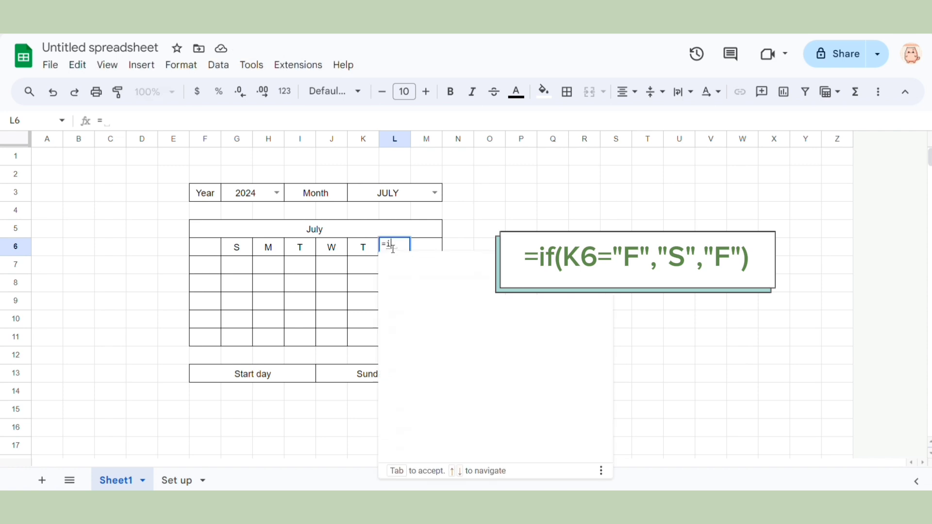
text(f ()
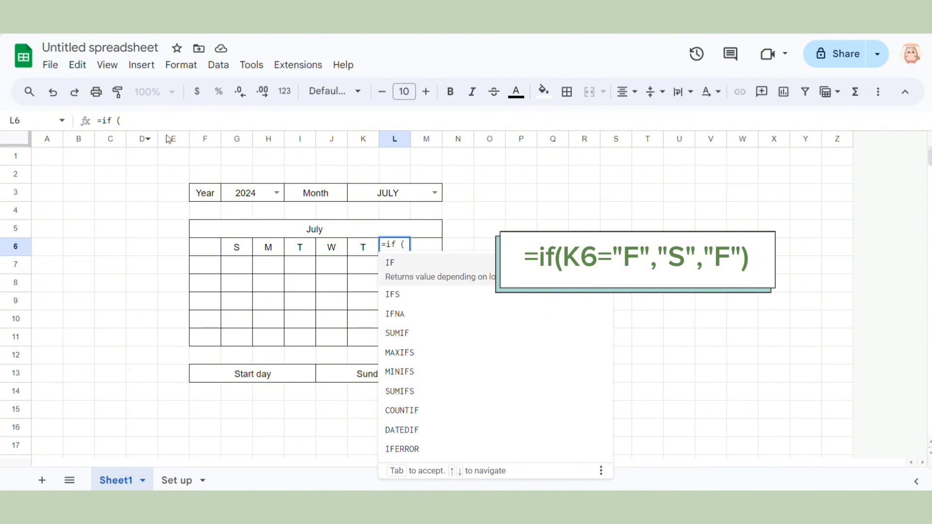
click(358, 246)
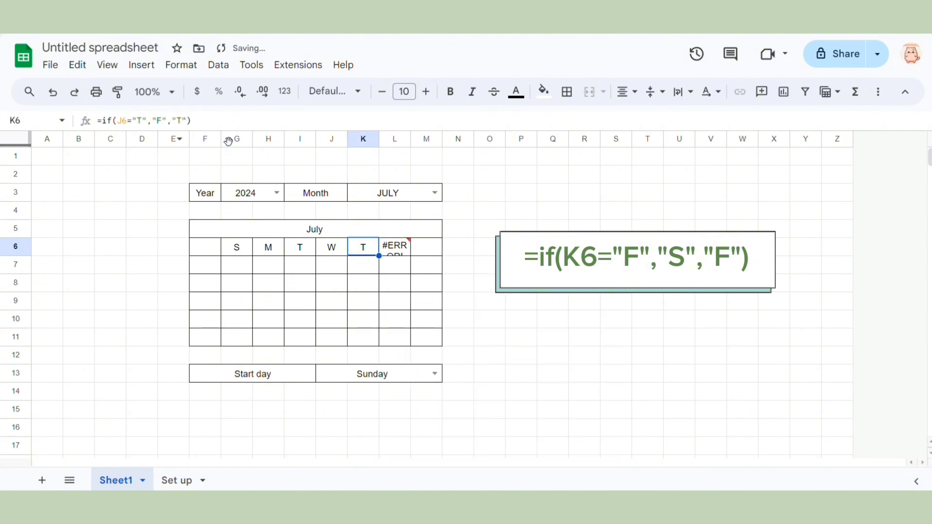
key(Right)
click(189, 122)
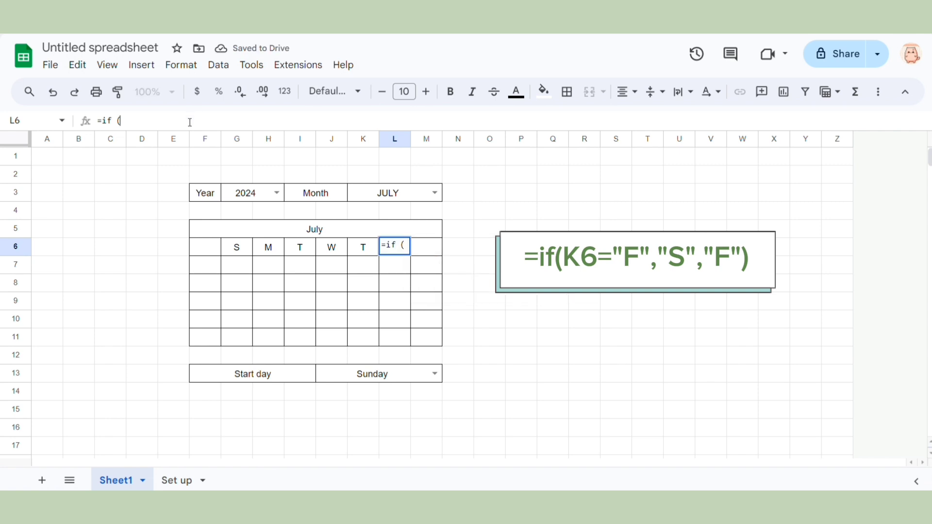
key(BackSpace)
text(f()
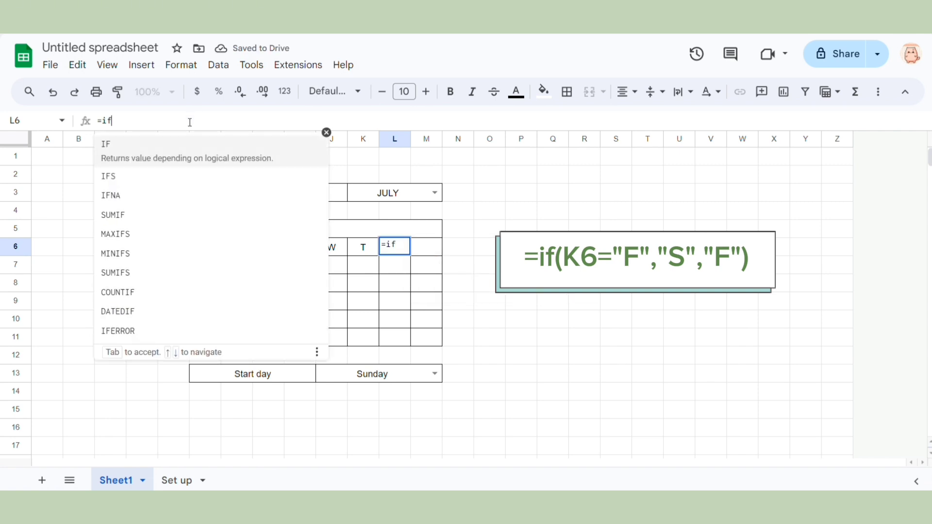
click(365, 252)
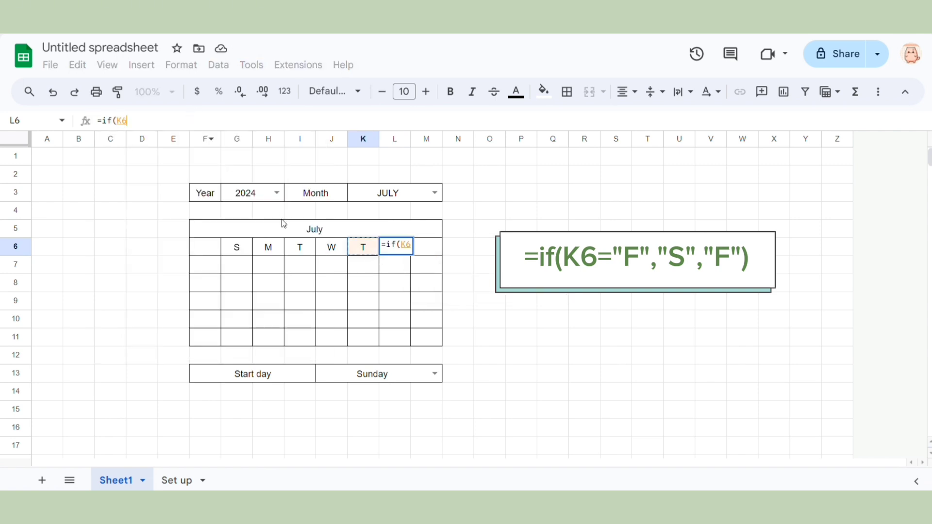
text(=)
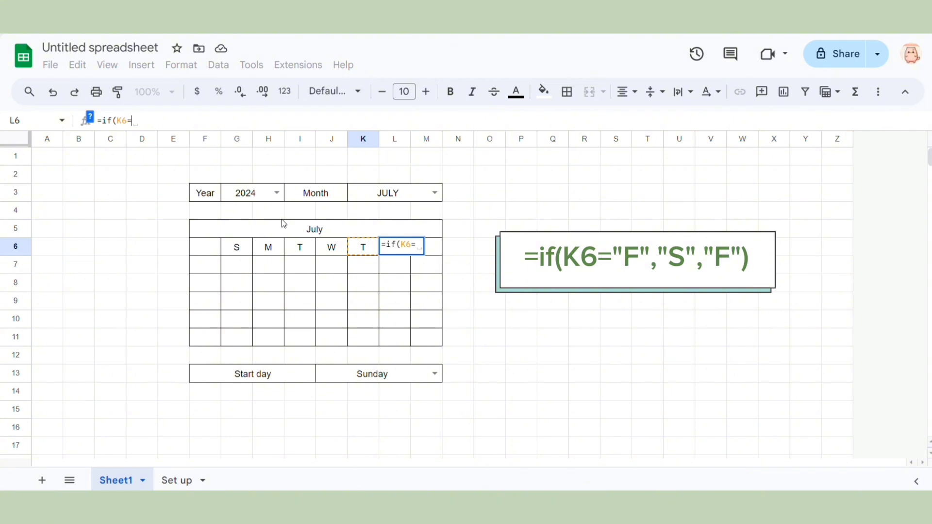
text("F",)
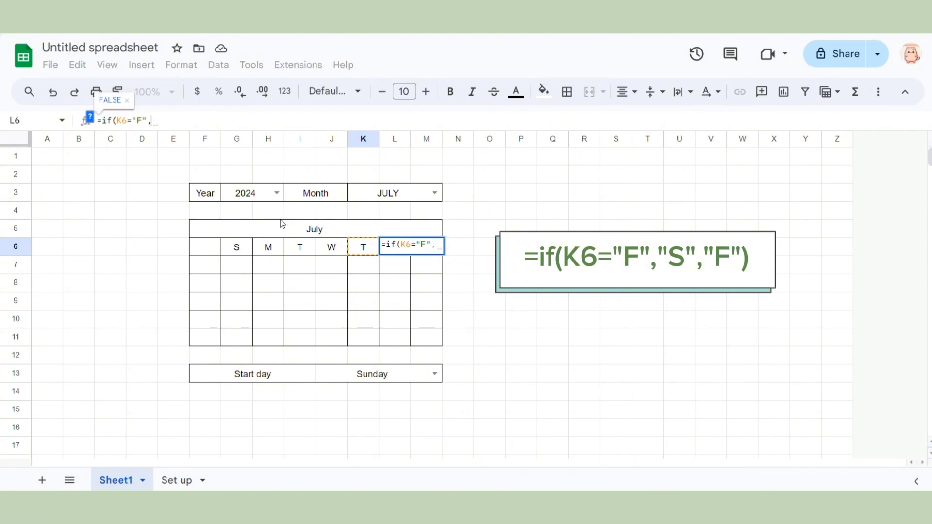
text("S")
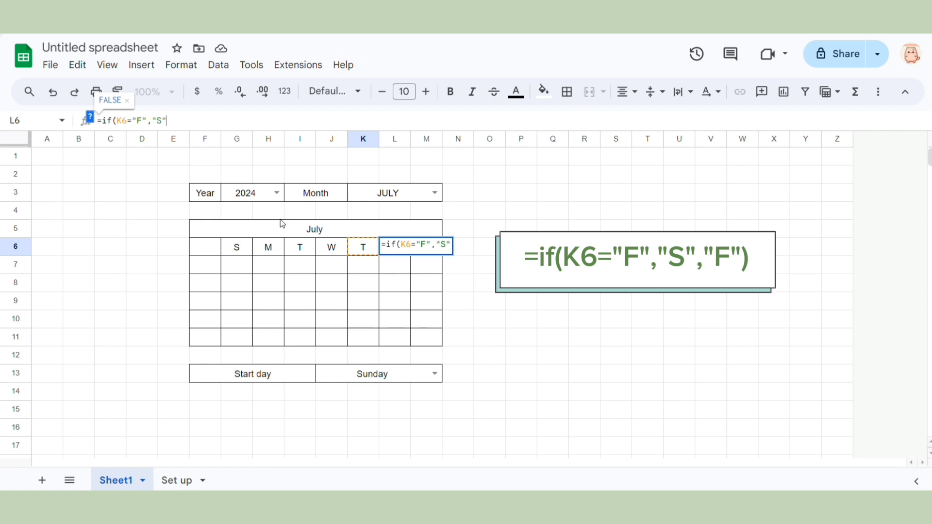
text(,"F)
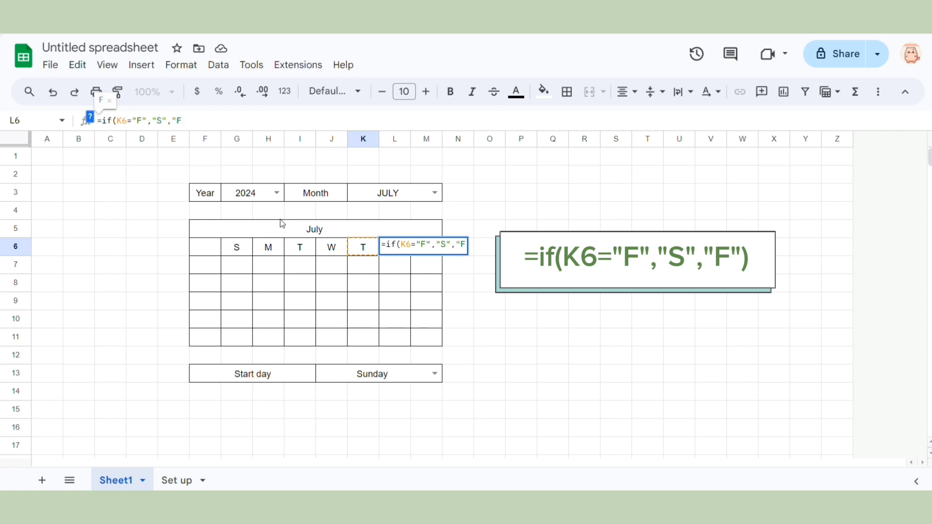
text("))
key(Return)
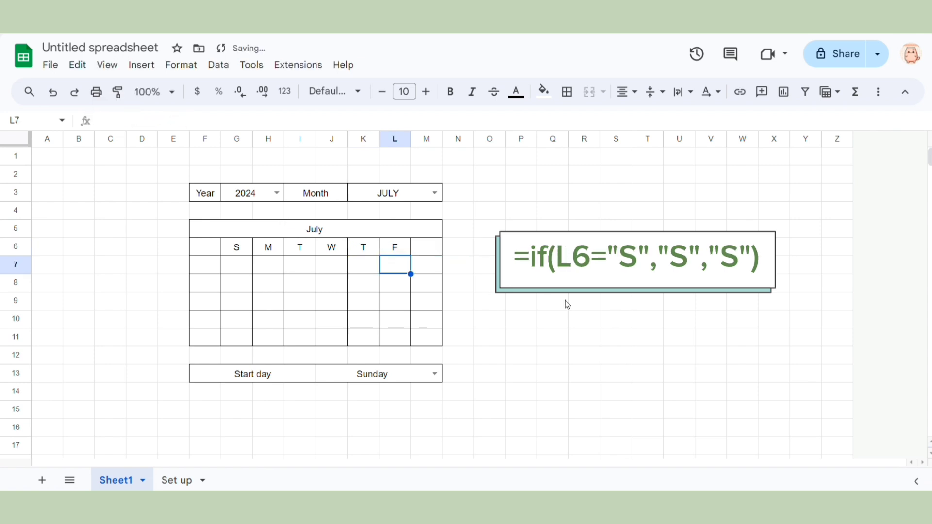
- Enter the seventh weekday header in M6 with an IF formula that tests whether L6 equals "S"
click(435, 250)
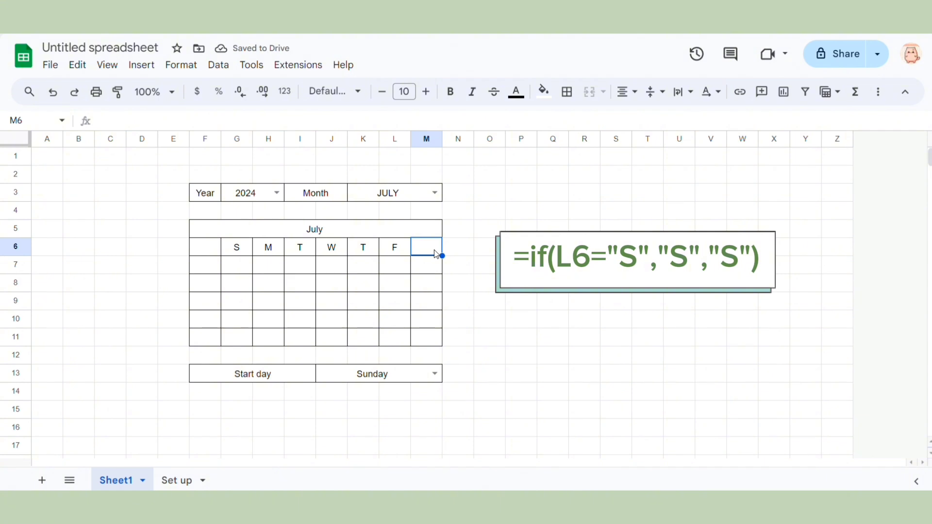
text(=)
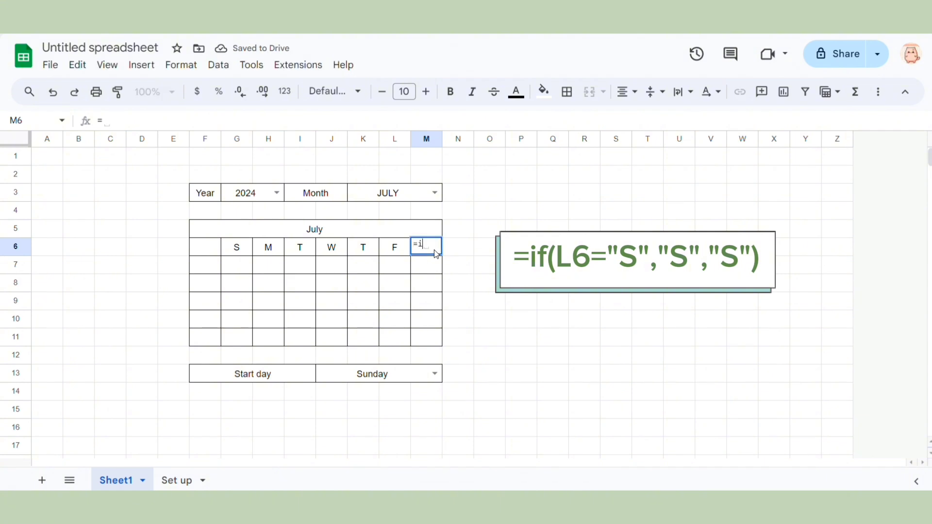
text(if()
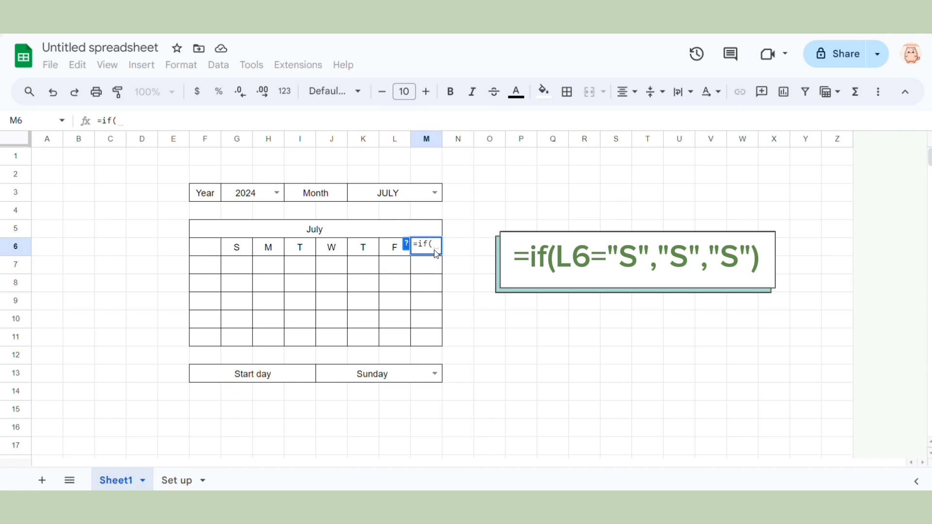
key(Left)
text(=)
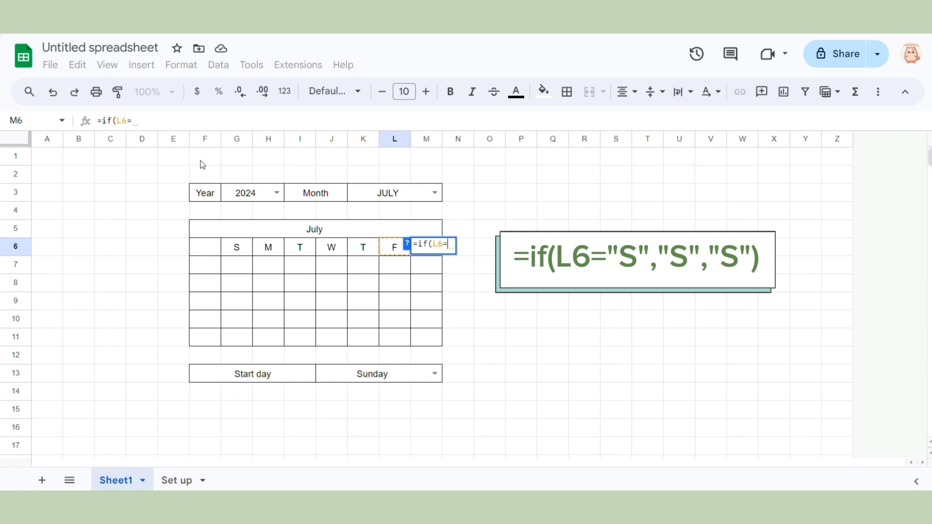
text(")
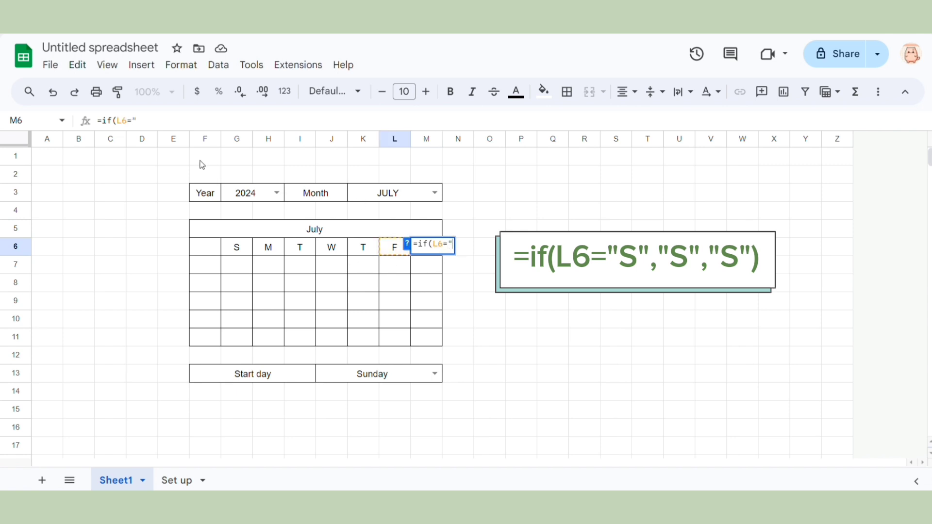
text(S","S)
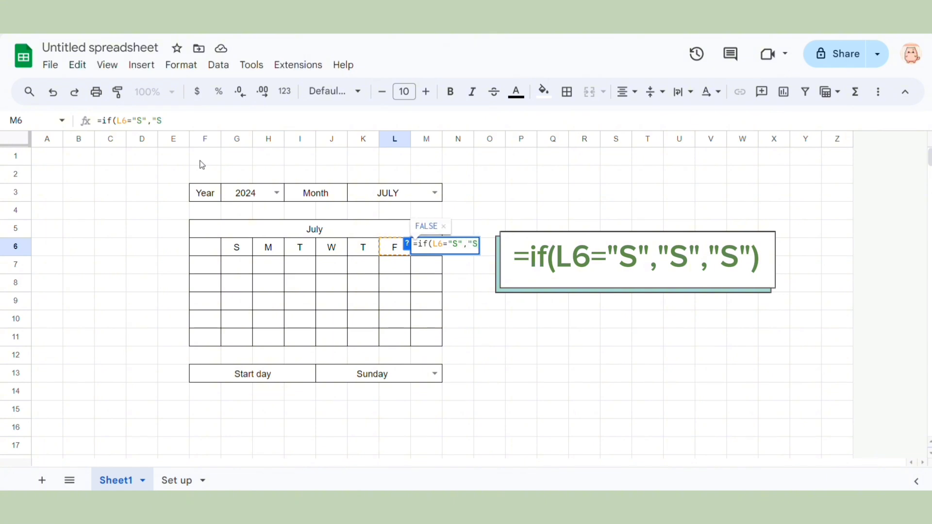
text(")
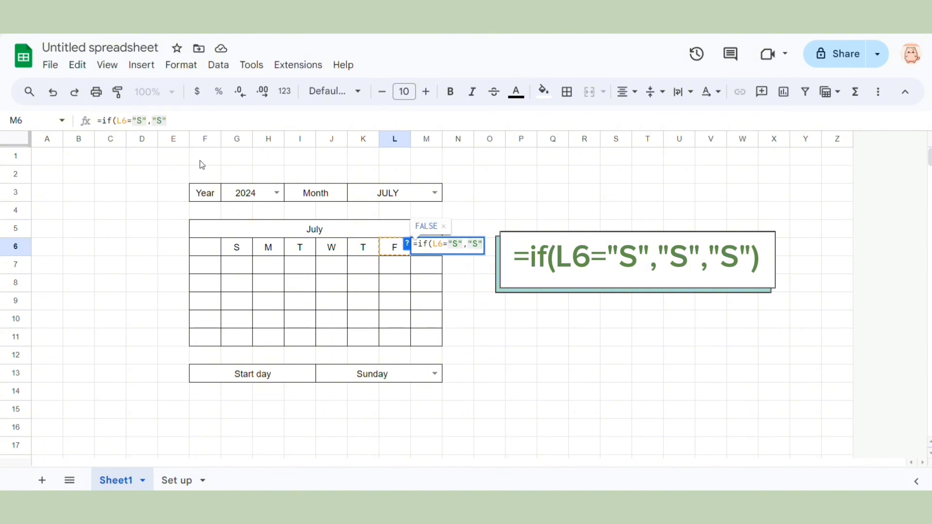
text(,")
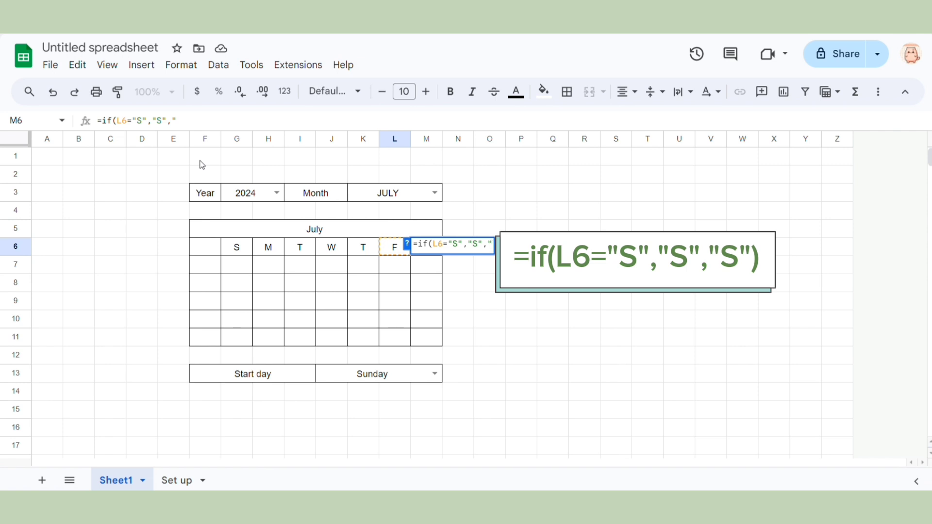
text(S))
key(Return)
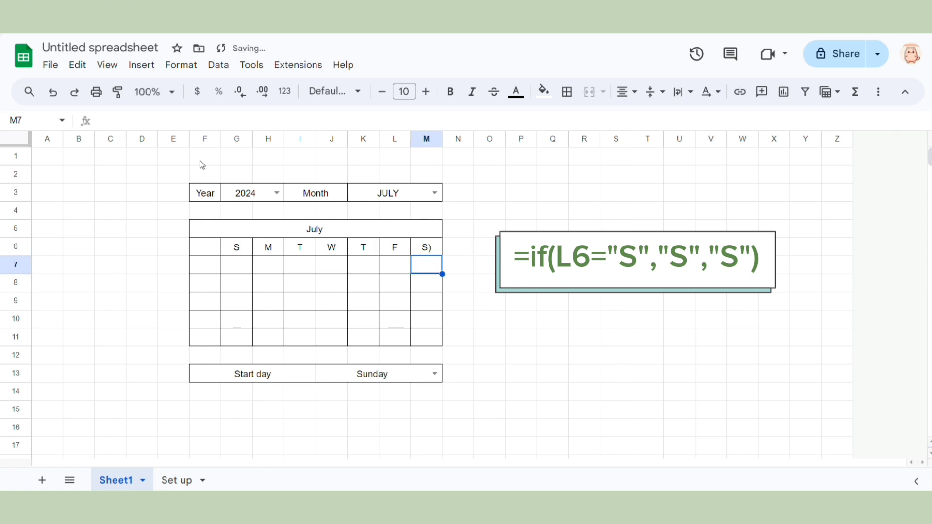
- Correct the ending of the weekday formula in M6 so that it reads =if(L6="S","S","S")
key(Up)
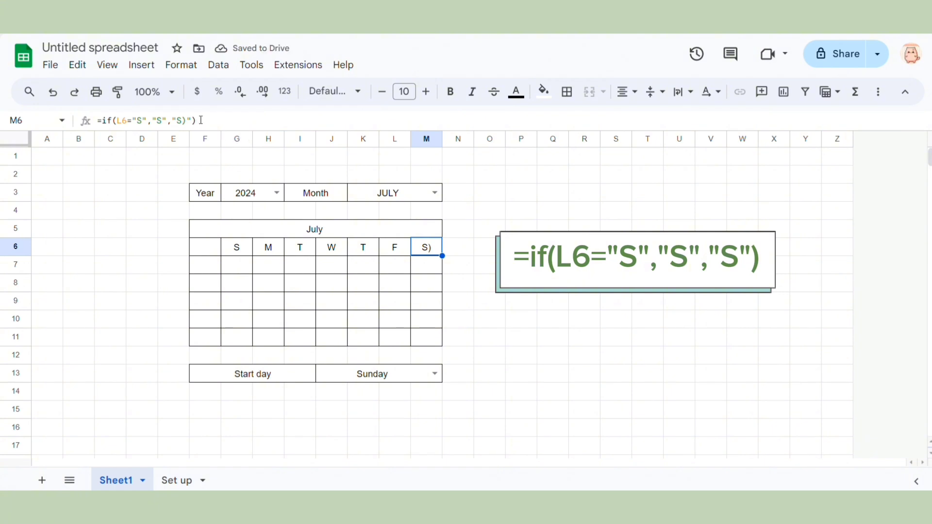
key(Return)
key(Return)
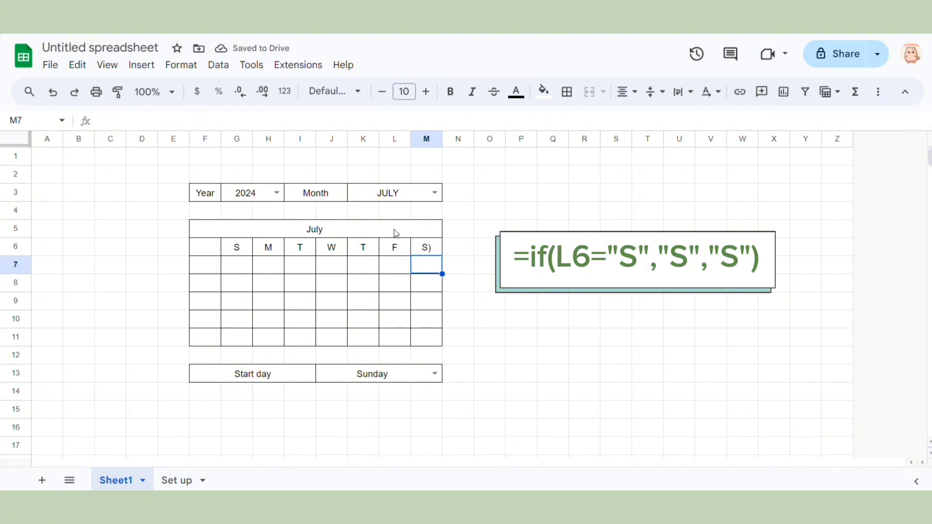
key(Up)
click(199, 120)
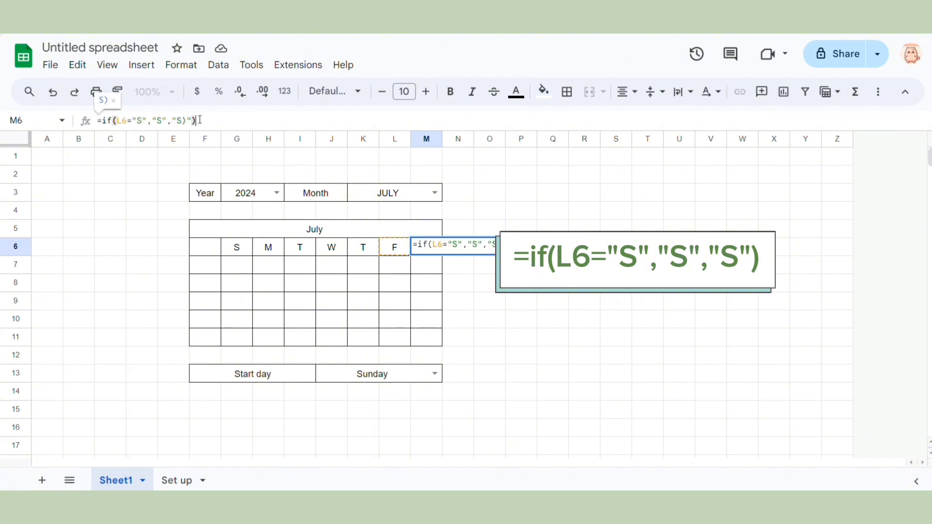
key(BackSpace)
key(BackSpace)
key(BackSpace)
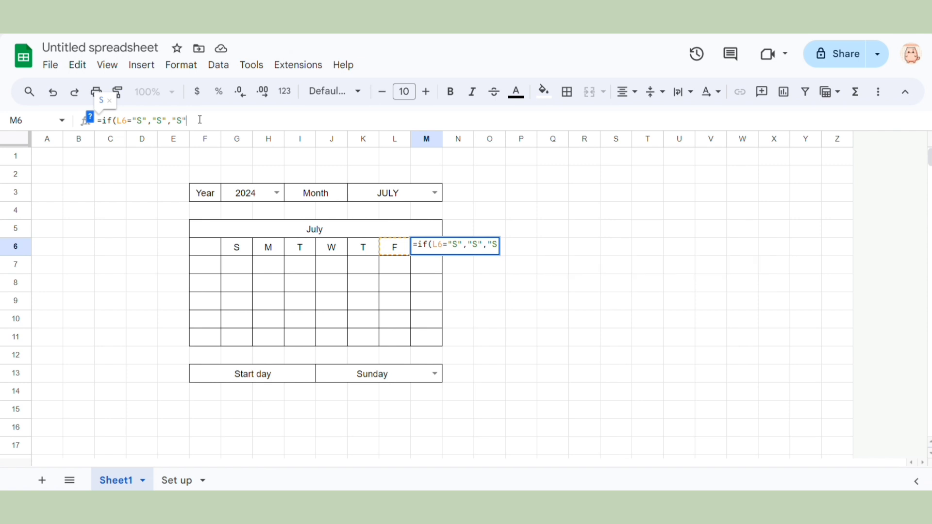
text("))
key(Return)
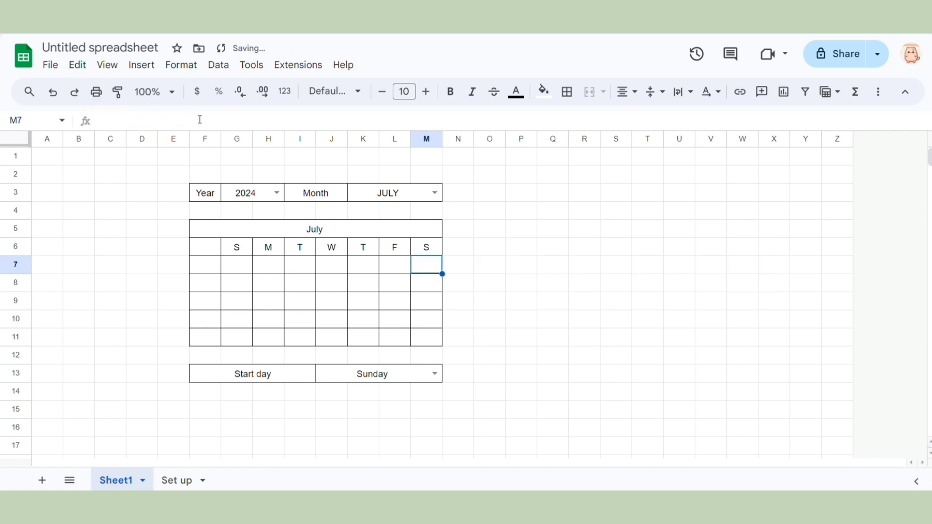
- Label the first two week rows of the calendar W1 in F7 and W2 in F8
click(238, 251)
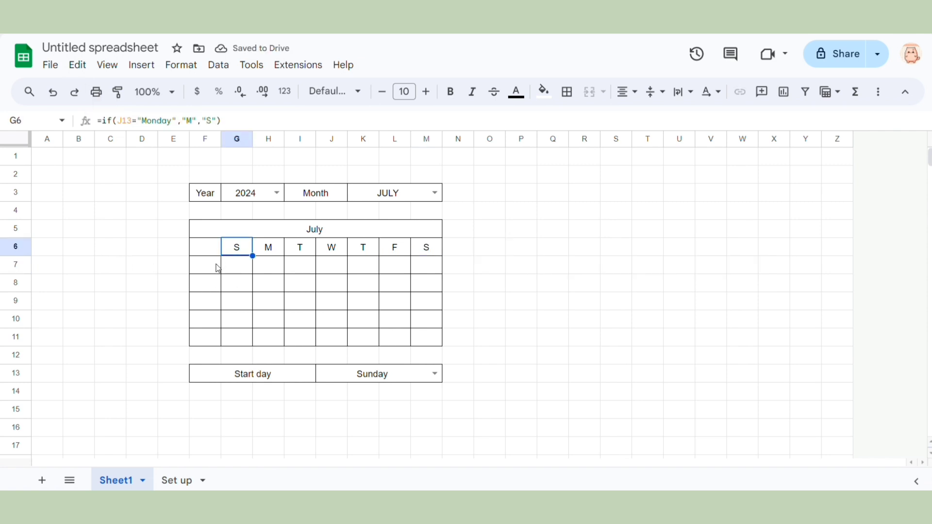
click(217, 268)
text(W!)
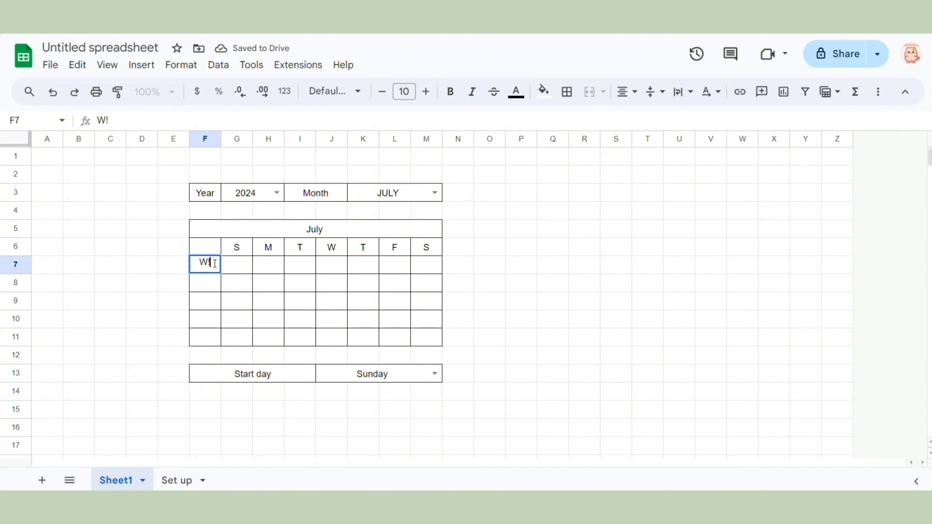
key(BackSpace)
text(1)
key(Return)
text(W!)
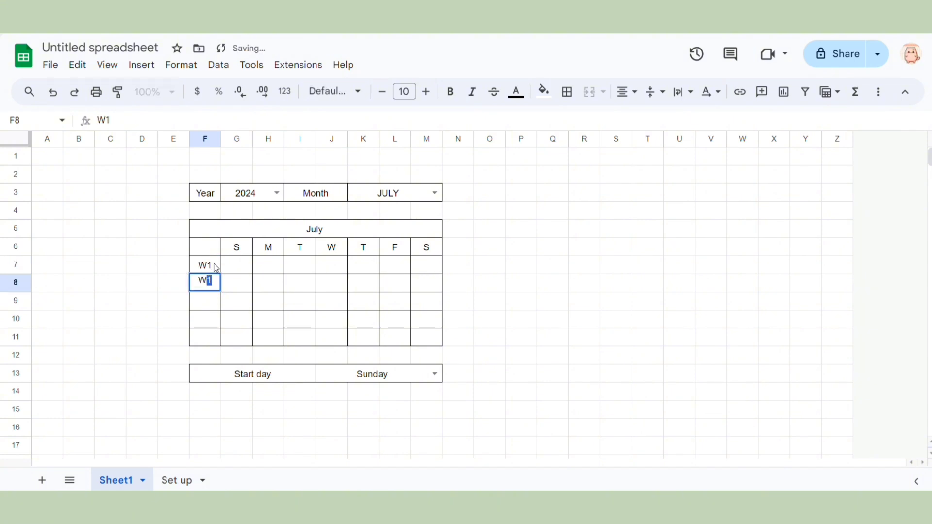
key(BackSpace)
text(2)
key(Return)
- Continue the week label series down column F to W5 in F11
drag(216, 268, 221, 340)
click(249, 287)
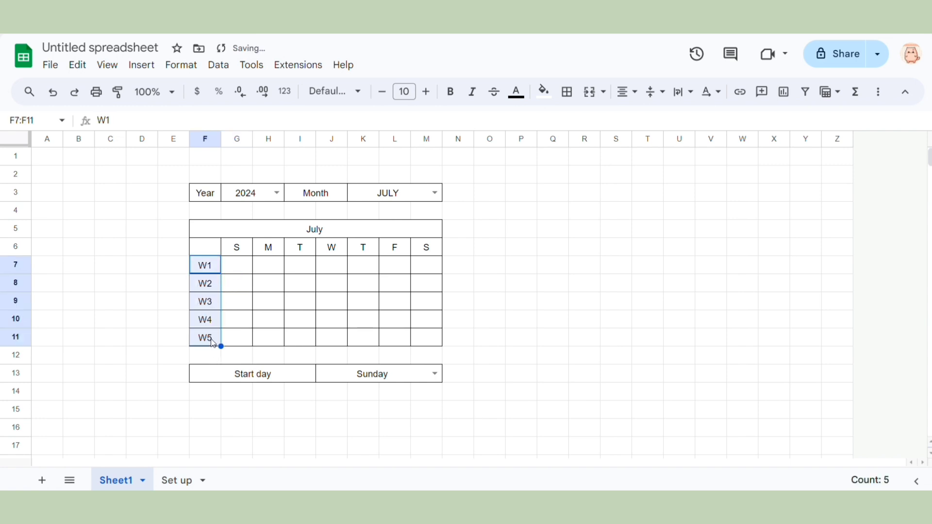
click(235, 335)
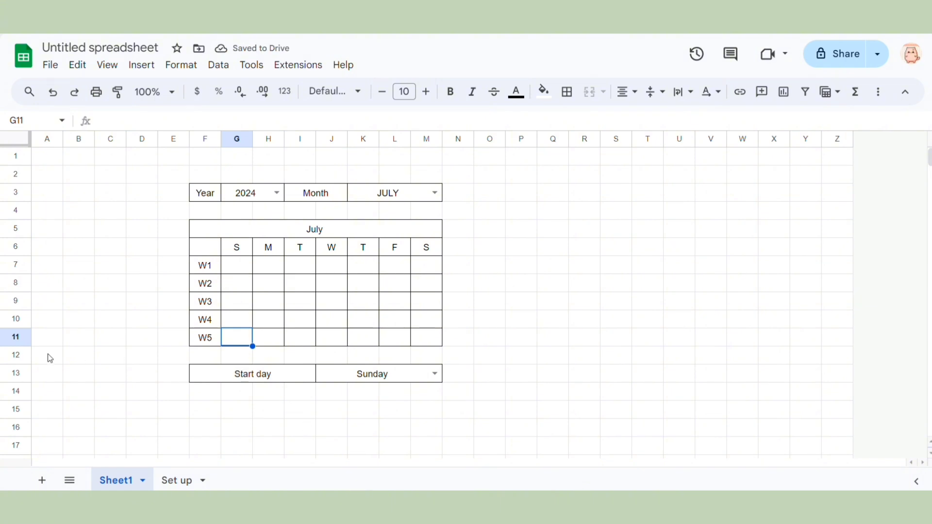
- Insert one row below row 12, between the calendar grid and the start day selector
click(16, 355)
right_click(16, 355)
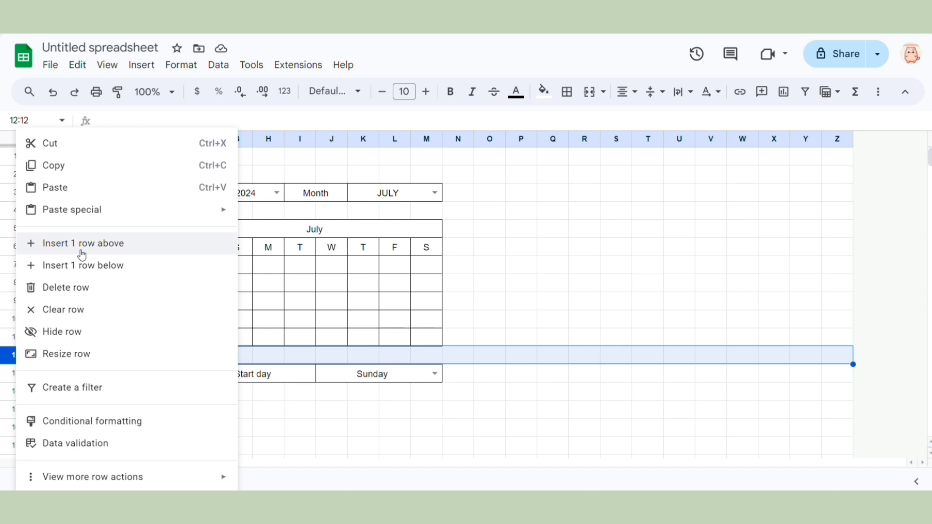
click(78, 266)
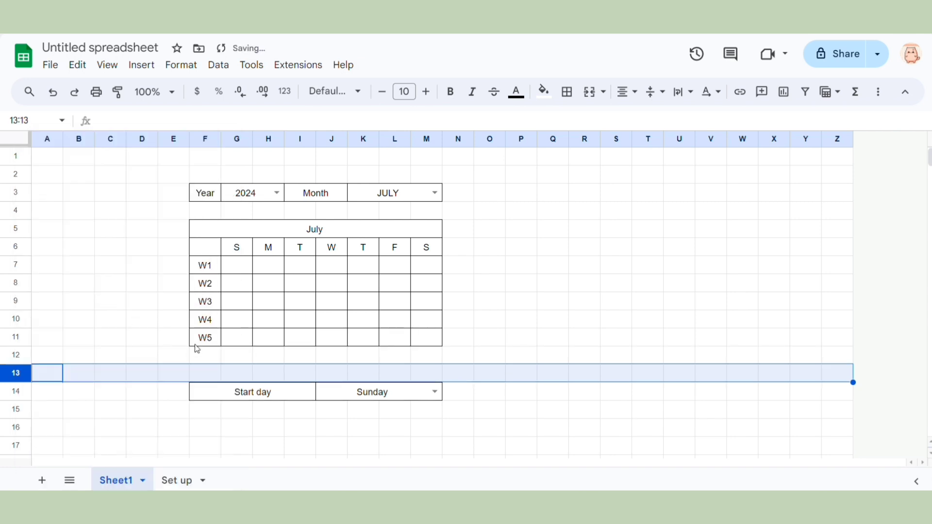
- Extend the week labels from F11 down one cell to add W6 in F12
click(207, 357)
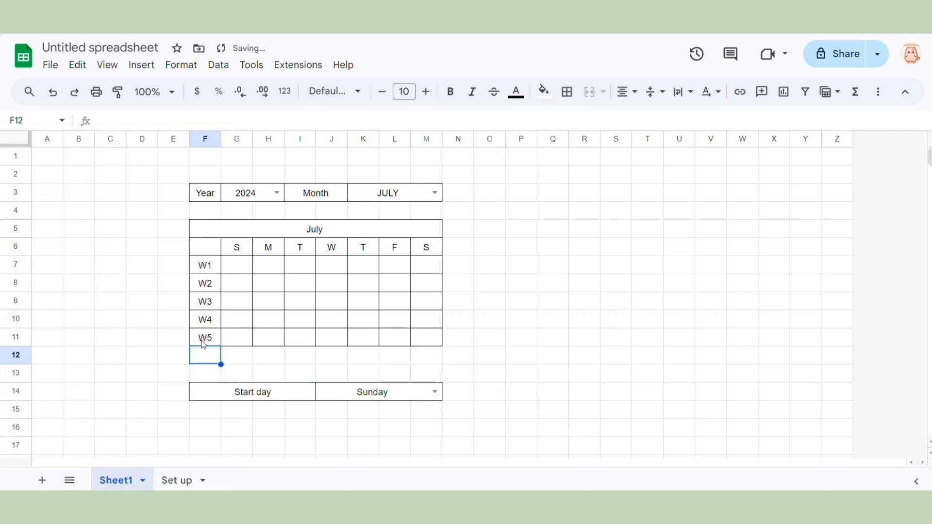
click(205, 340)
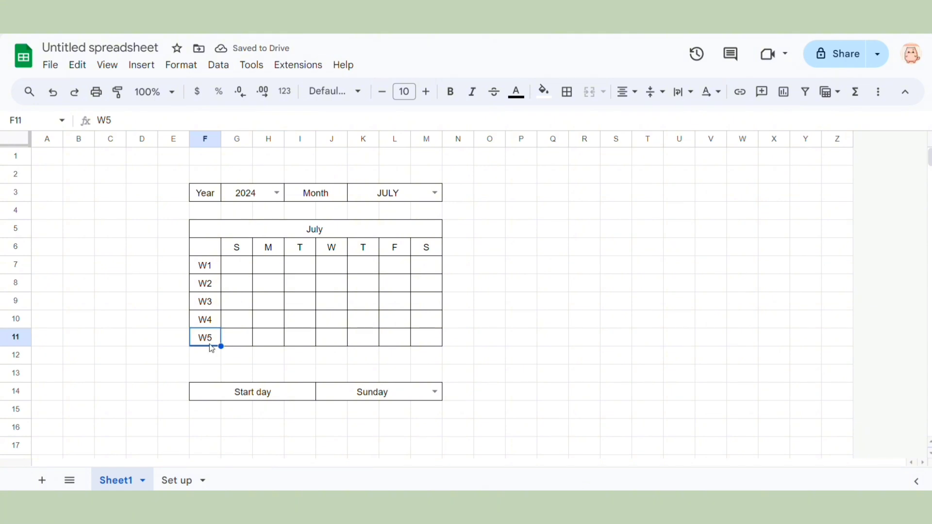
drag(221, 346, 222, 357)
click(229, 359)
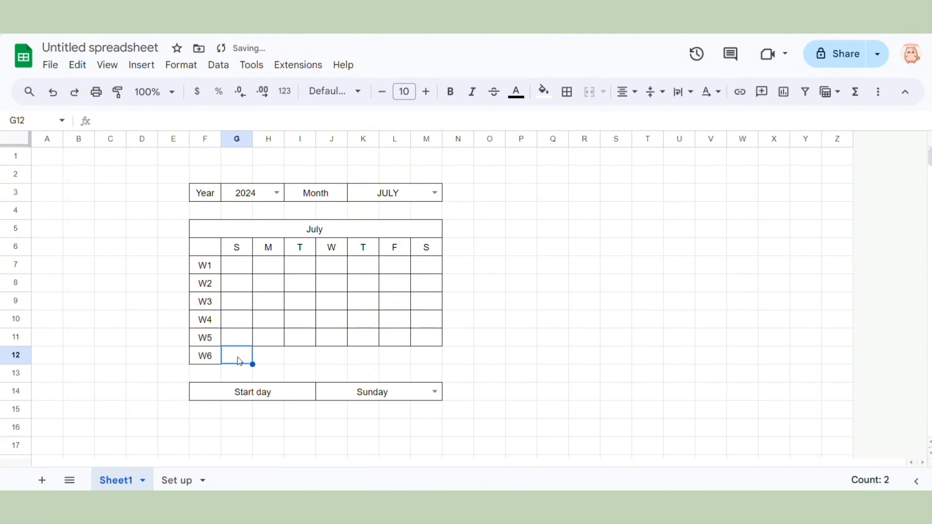
- Apply all borders to the calendar range F6:M12 so the W6 row matches the grid
drag(207, 250, 426, 358)
click(568, 94)
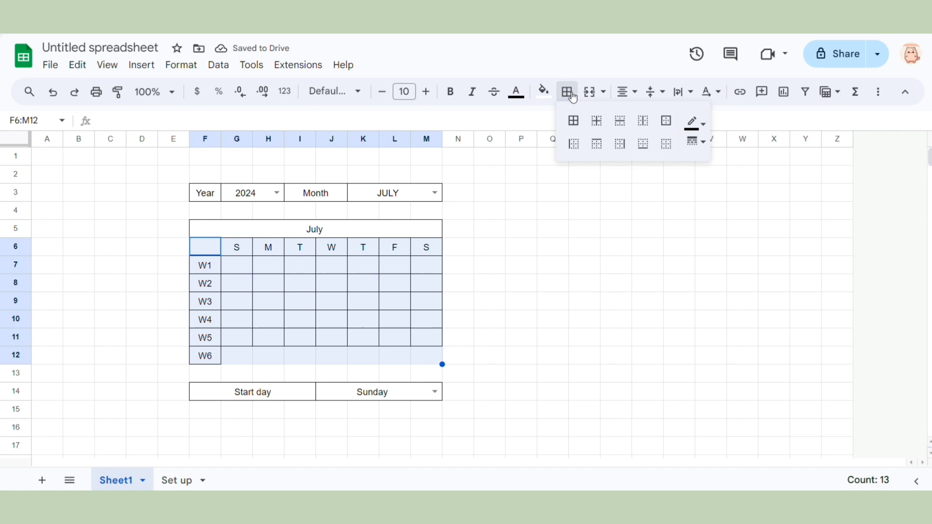
click(575, 122)
click(421, 288)
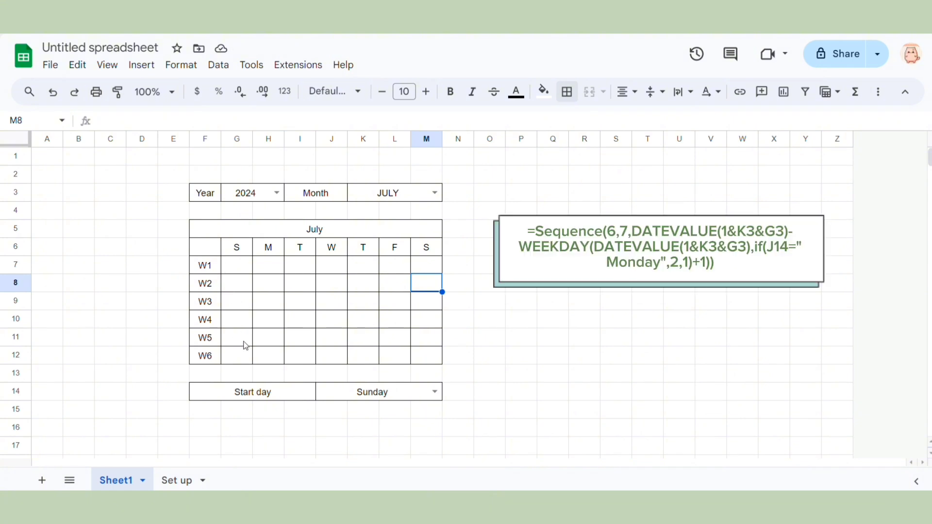
- Start the date grid formula in G7 with =sequence(6,7,datevalue(1&K3&G3, using the month and year selector cells
click(244, 266)
text(=)
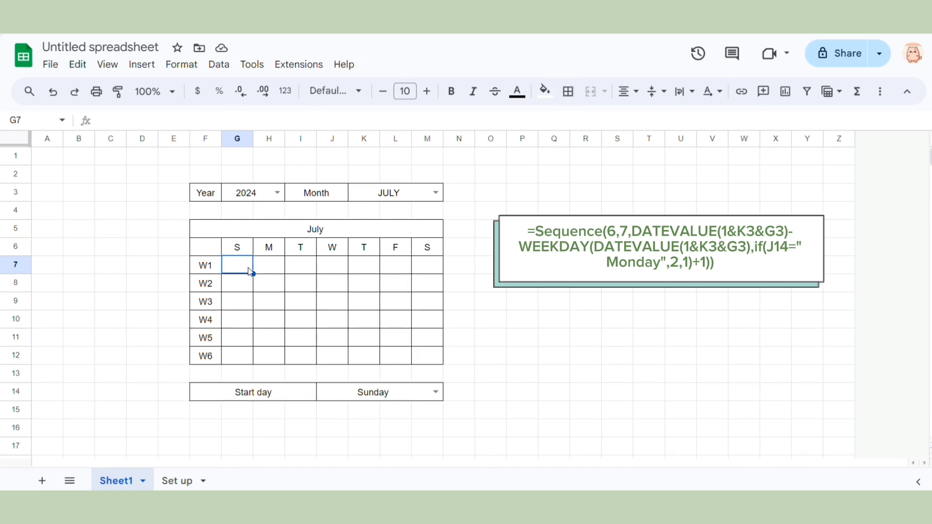
text(se)
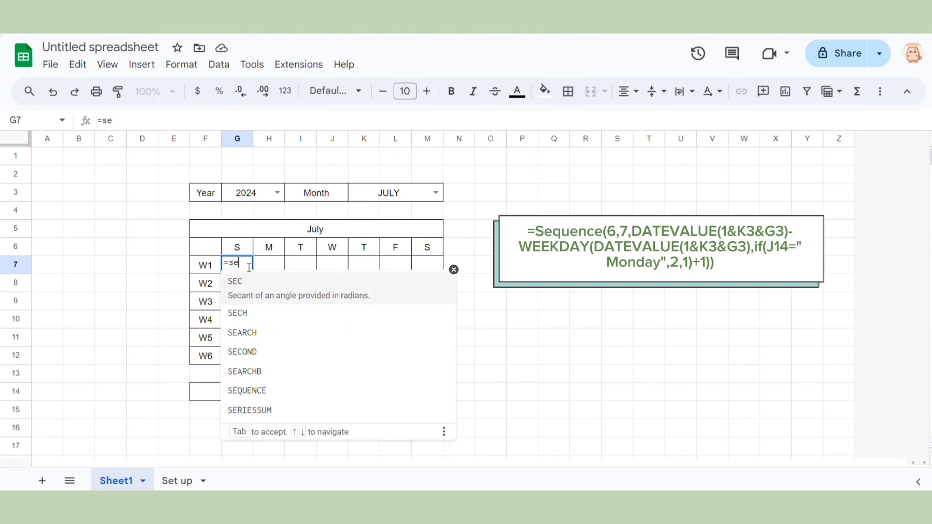
text(quence)
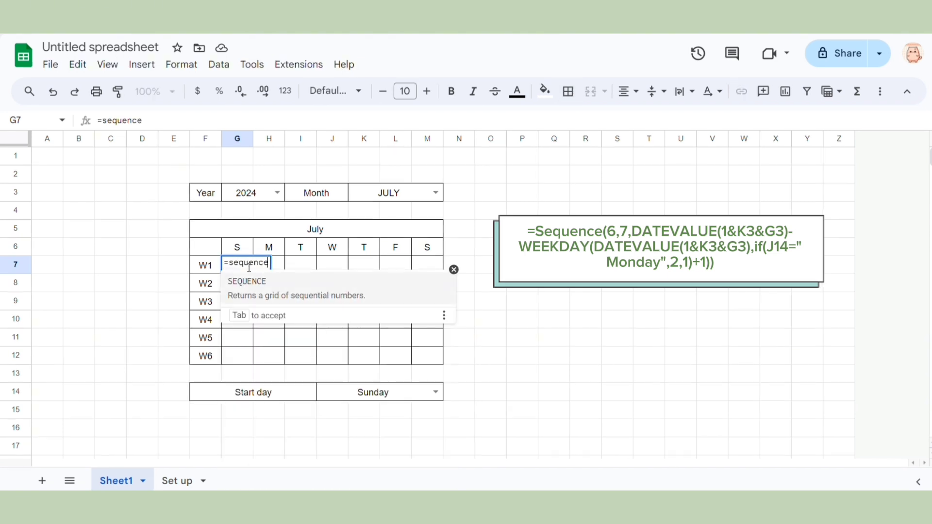
text((6,7)
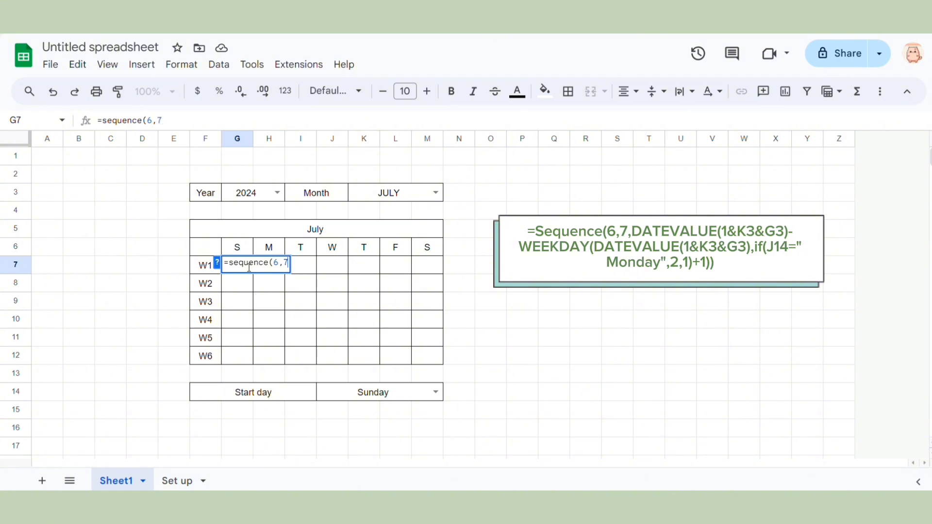
text(,dateval)
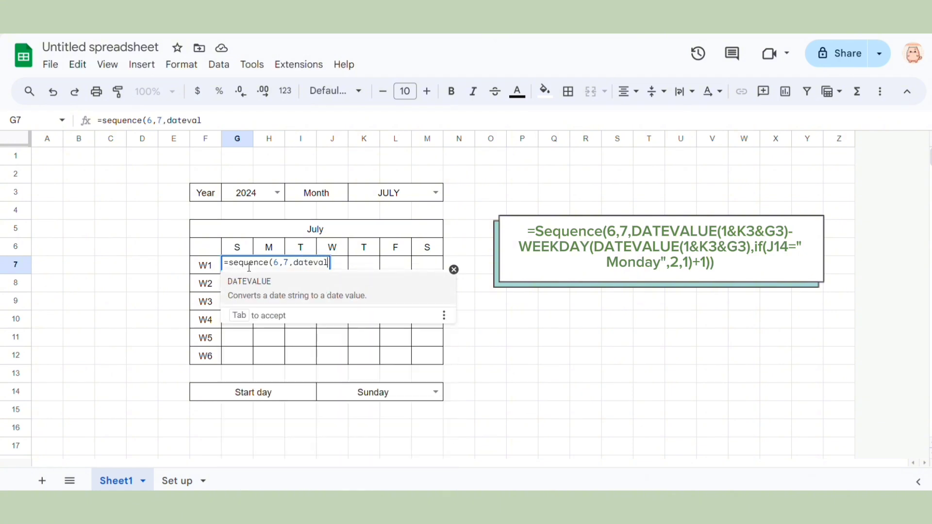
text(ue()
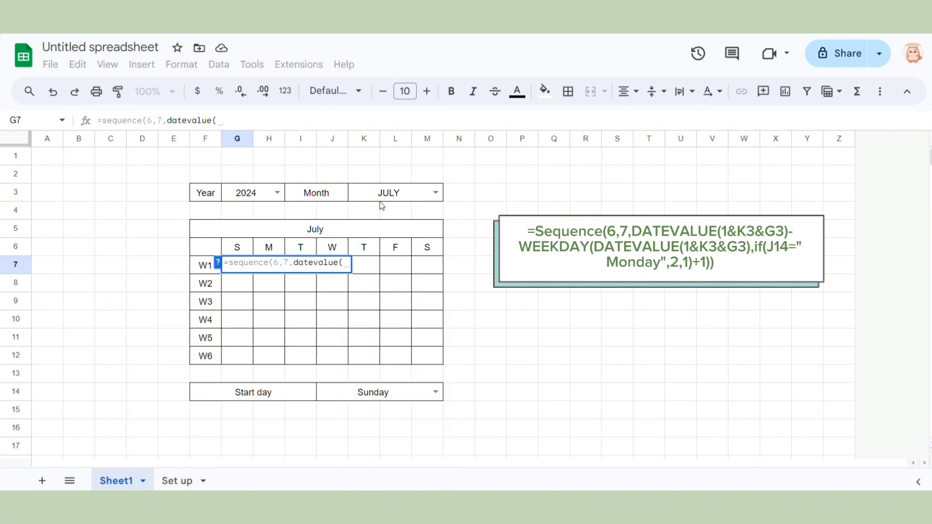
text(1&)
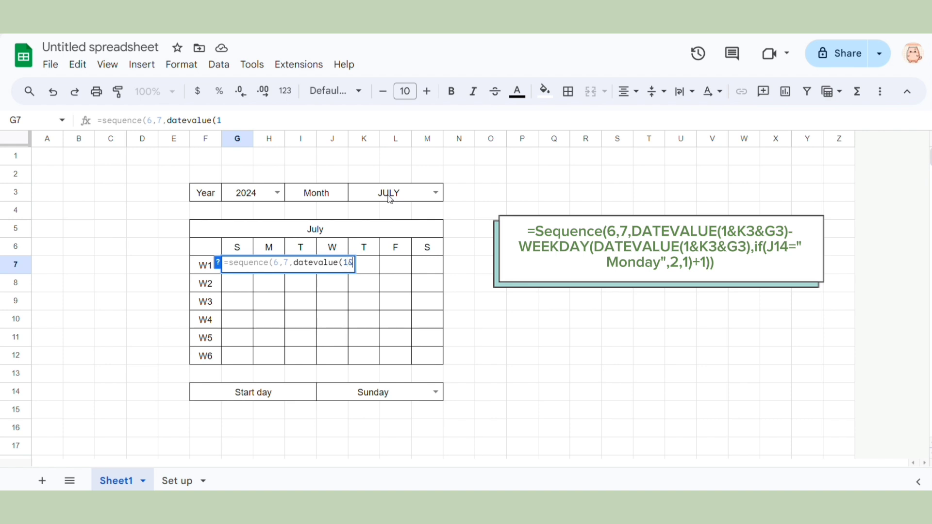
click(397, 198)
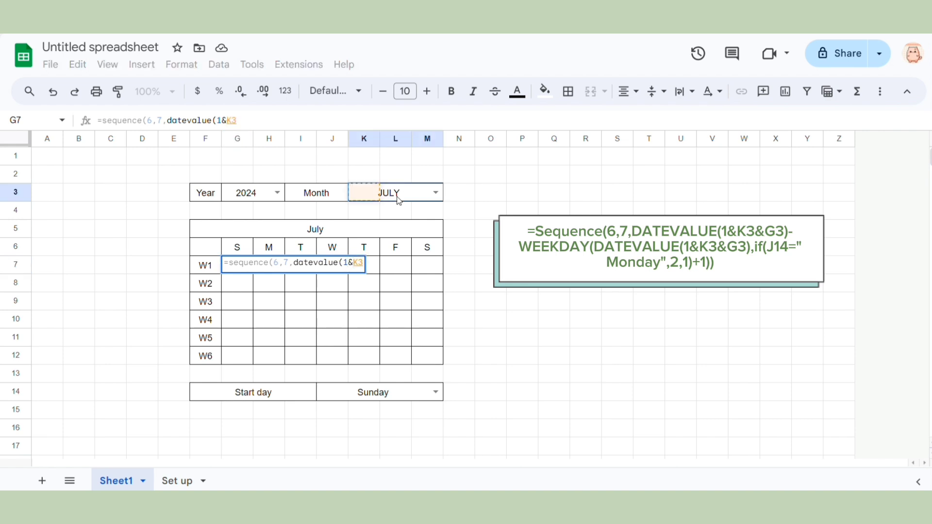
text(&)
click(244, 193)
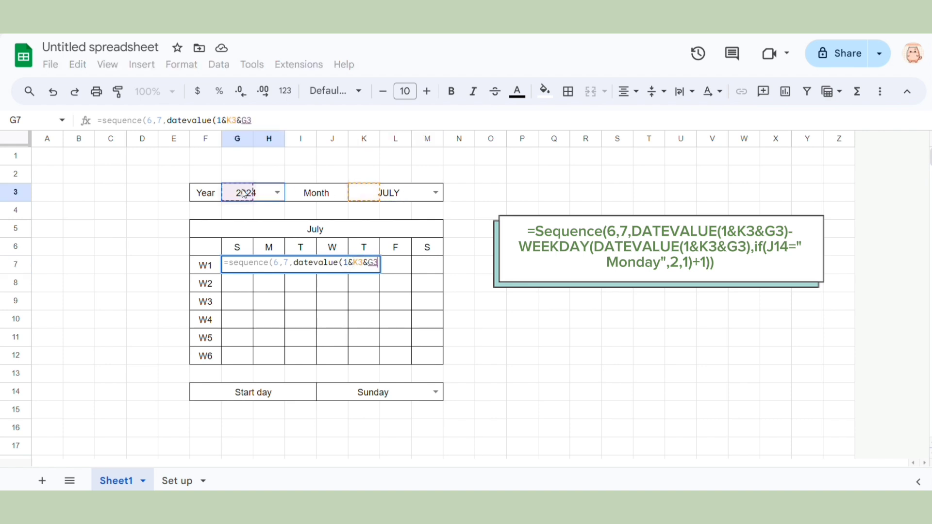
- Close the first date value in the G7 formula and subtract WEEKDAY(DATEVALUE(1&K3&G3), reusing the same date expression
text()-w)
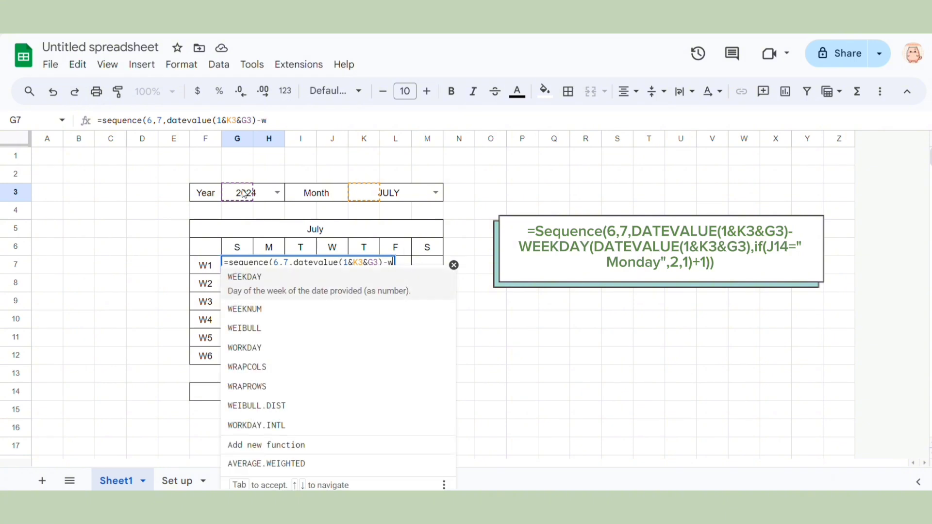
click(294, 291)
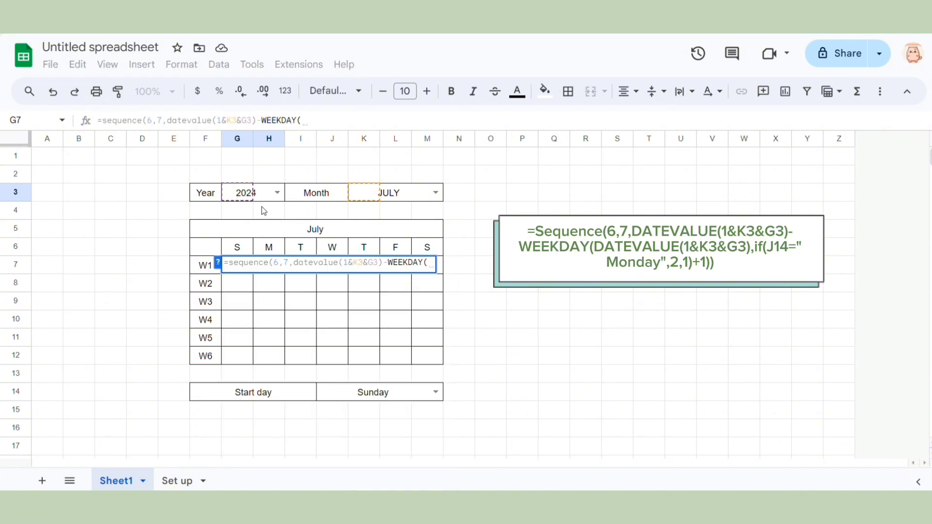
drag(169, 120, 264, 118)
key(ctrl+c)
click(307, 120)
key(ctrl+v)
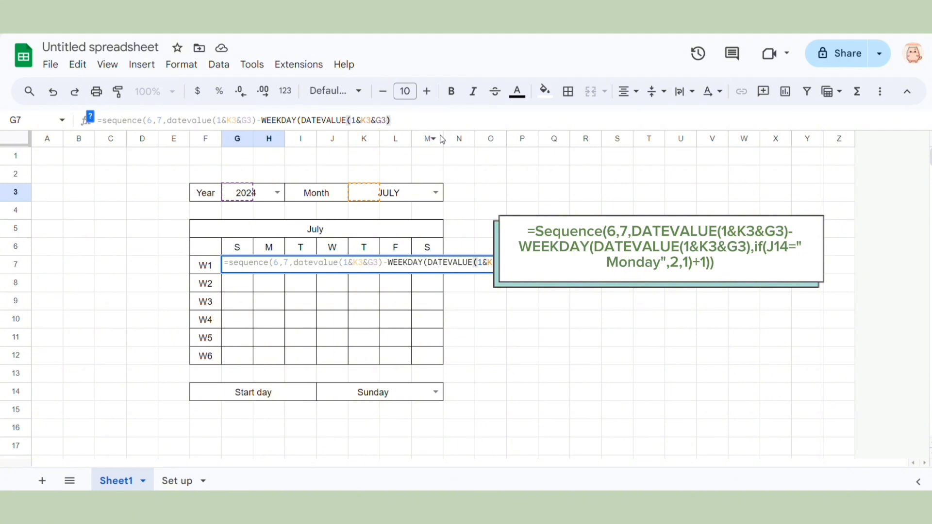
- Finish the G7 formula with the start day argument if(J14="Monday",2,1)+1 and enter it
text(,if()
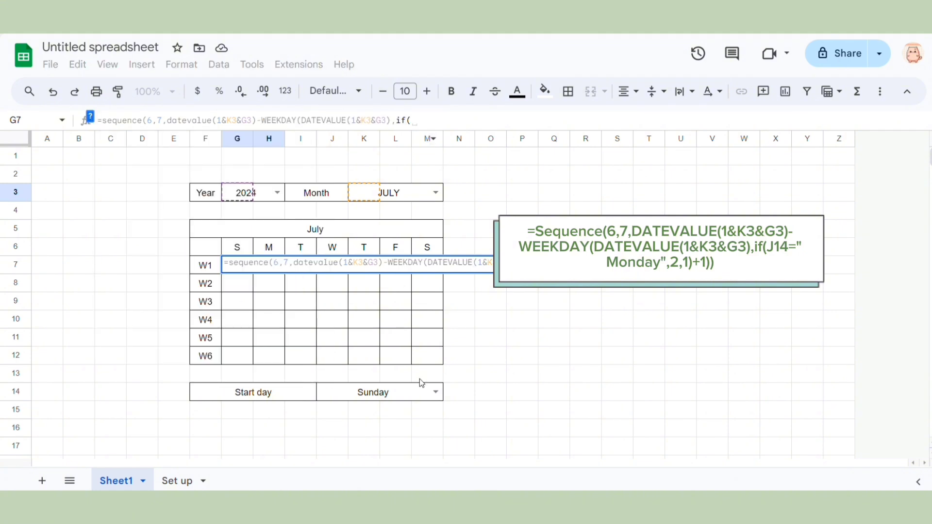
click(418, 394)
text(=)
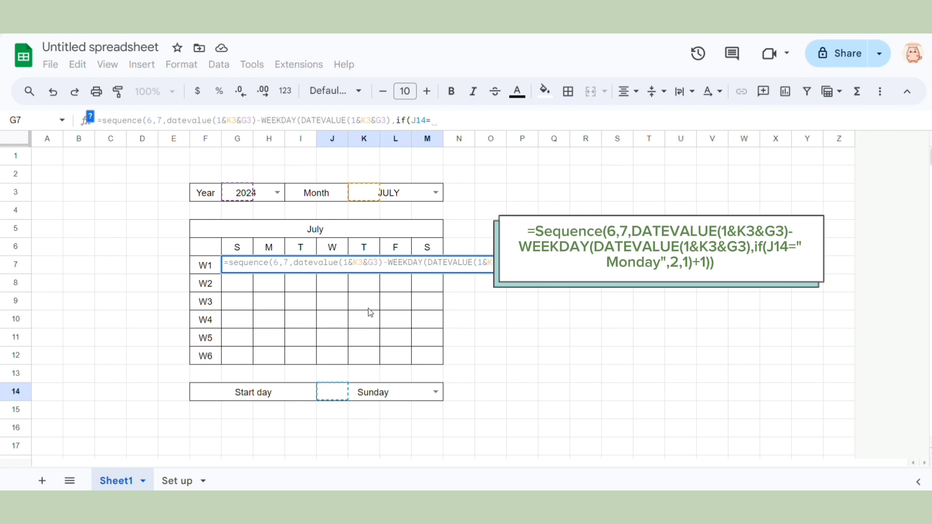
text("m)
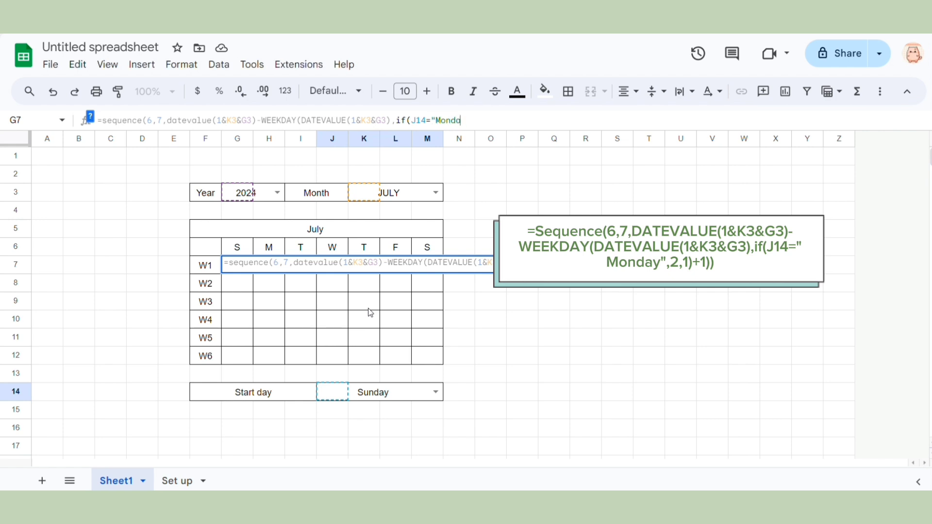
text(onday",2,1)+)
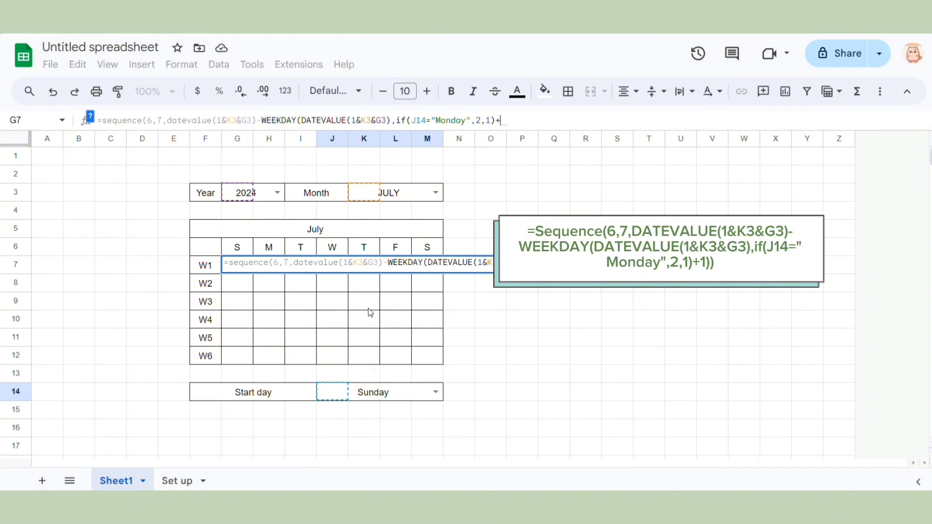
text(1))
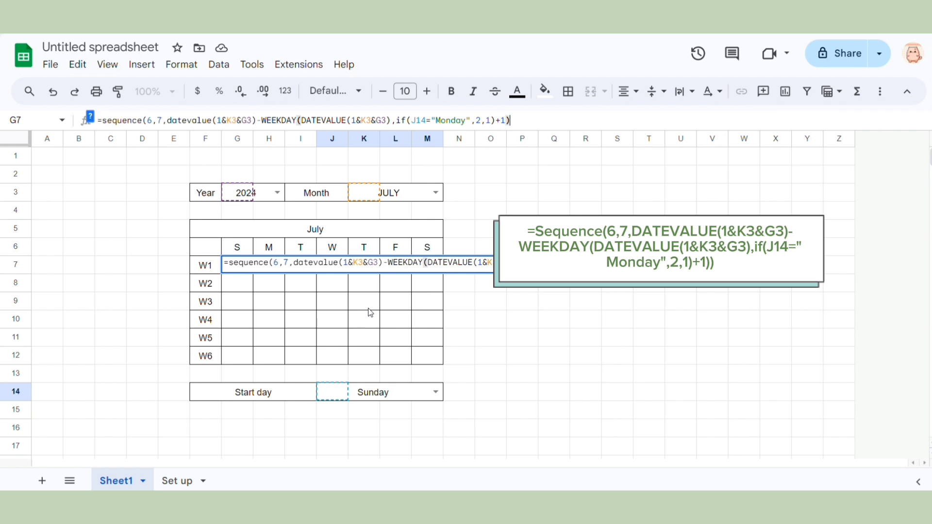
key(Return)
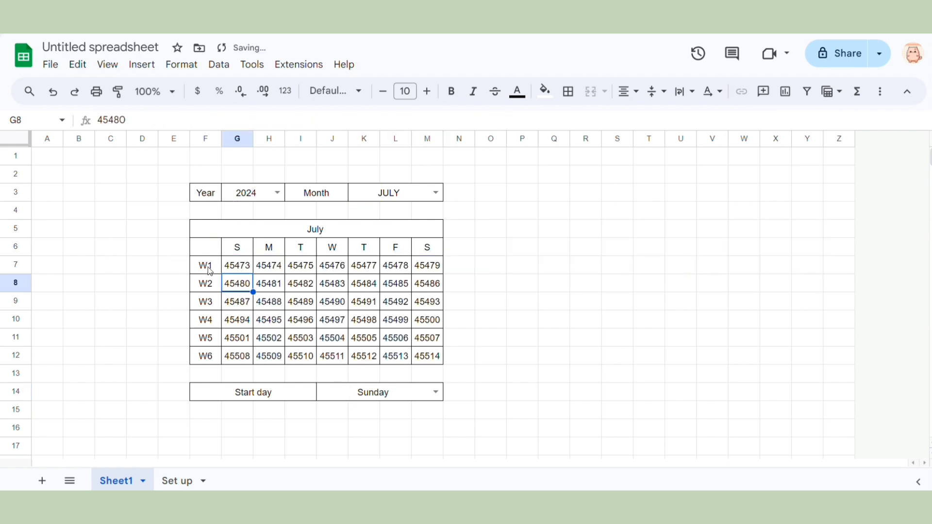
- Format the date grid G7:M12 with a custom date format showing only Day (5)
click(238, 268)
drag(238, 268, 427, 357)
click(181, 67)
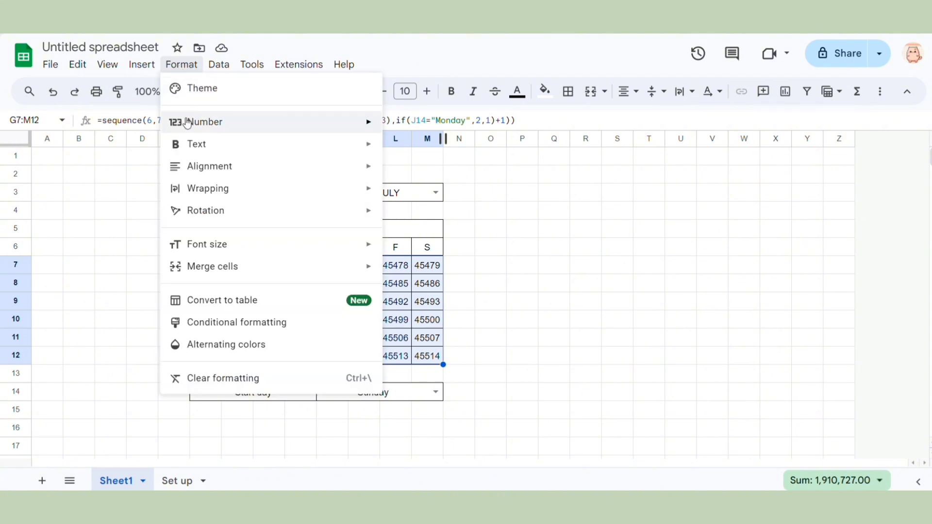
mouse_move(185, 122)
click(440, 455)
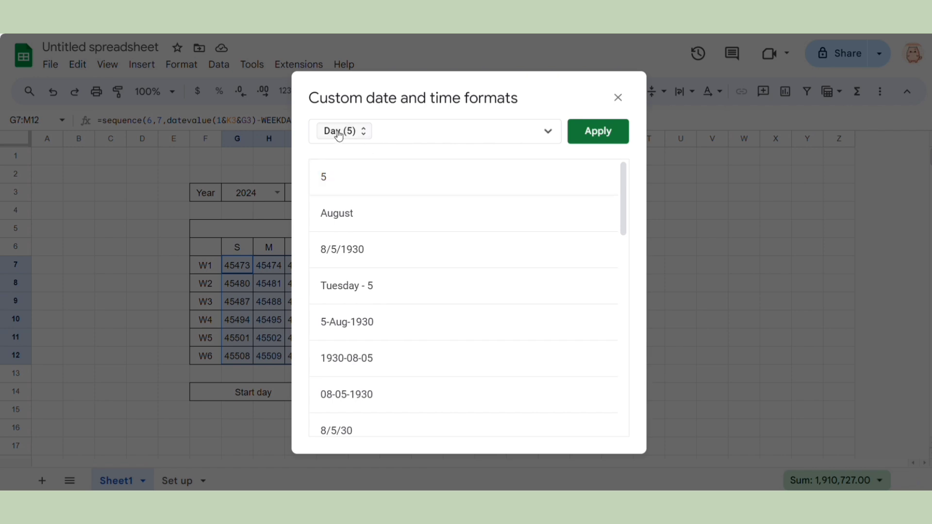
click(573, 145)
click(554, 228)
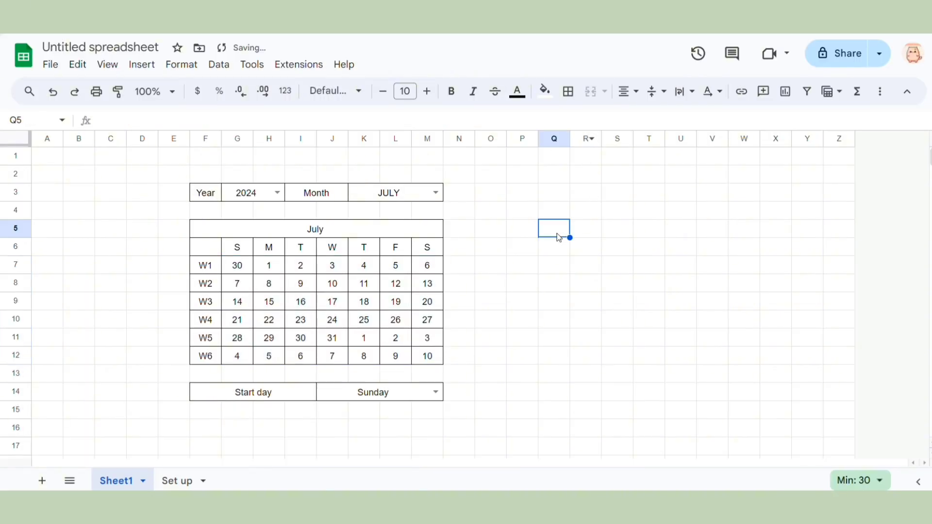
- Set the calendar's start day to Monday
scroll(272, 242, down, 2)
scroll(273, 250, up, 2)
click(436, 392)
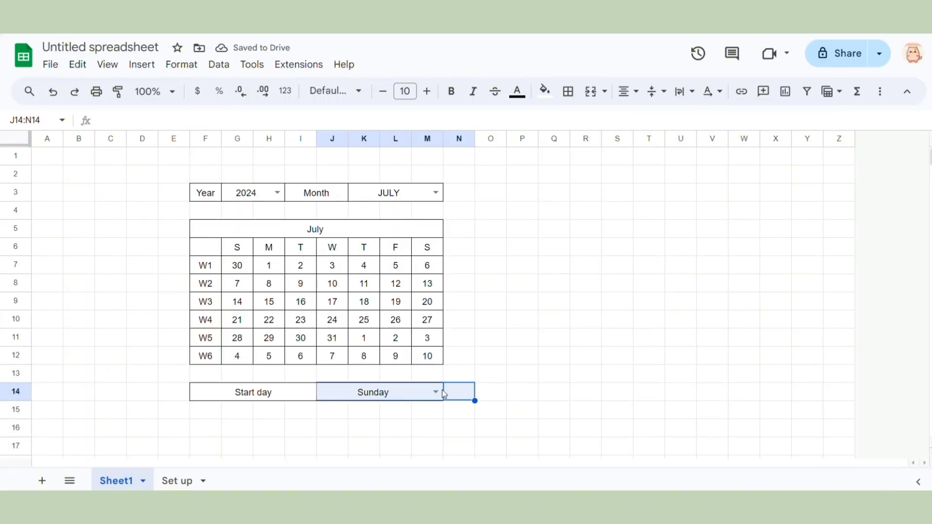
click(380, 350)
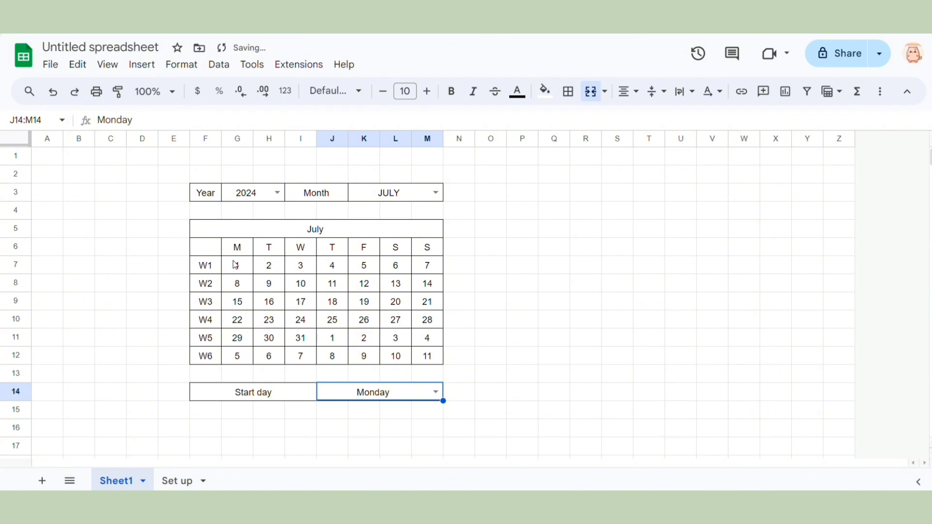
click(492, 323)
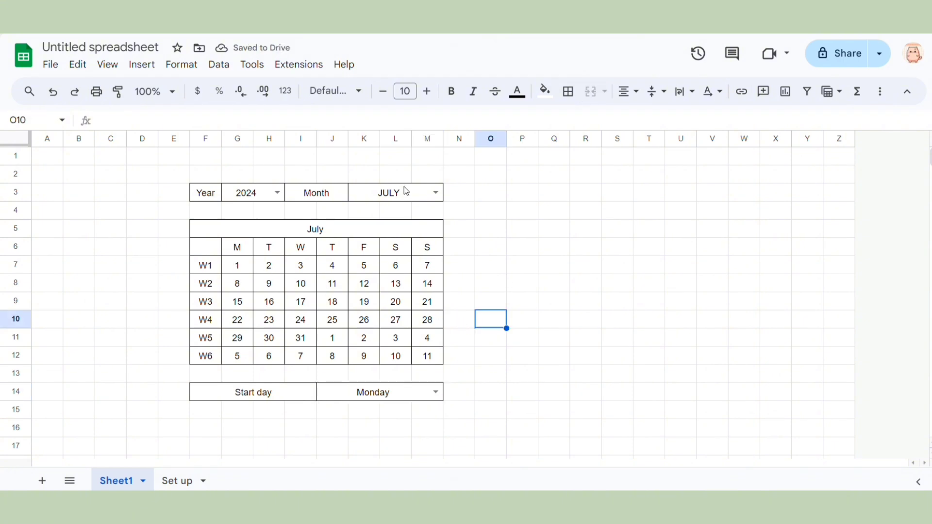
- Test the calendar by switching the month to APRIL and back to JULY
click(436, 194)
click(412, 270)
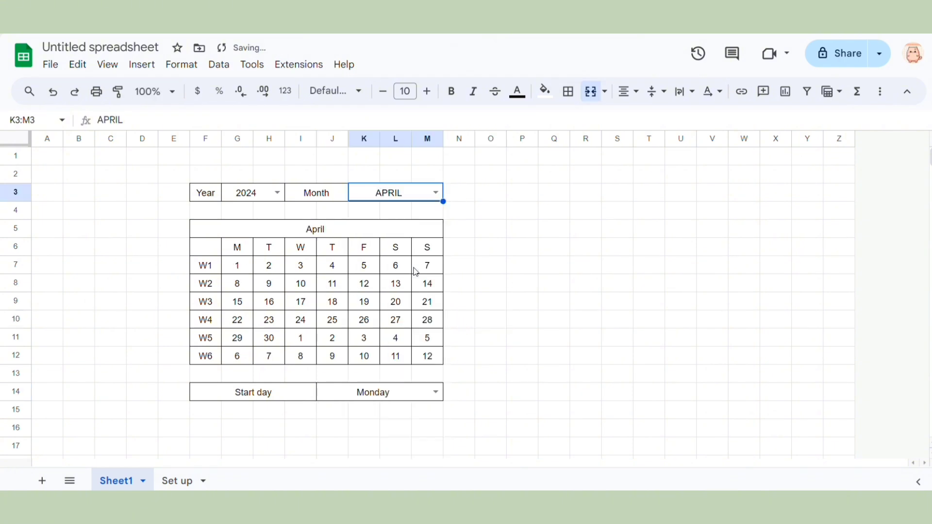
click(436, 194)
click(392, 328)
click(499, 299)
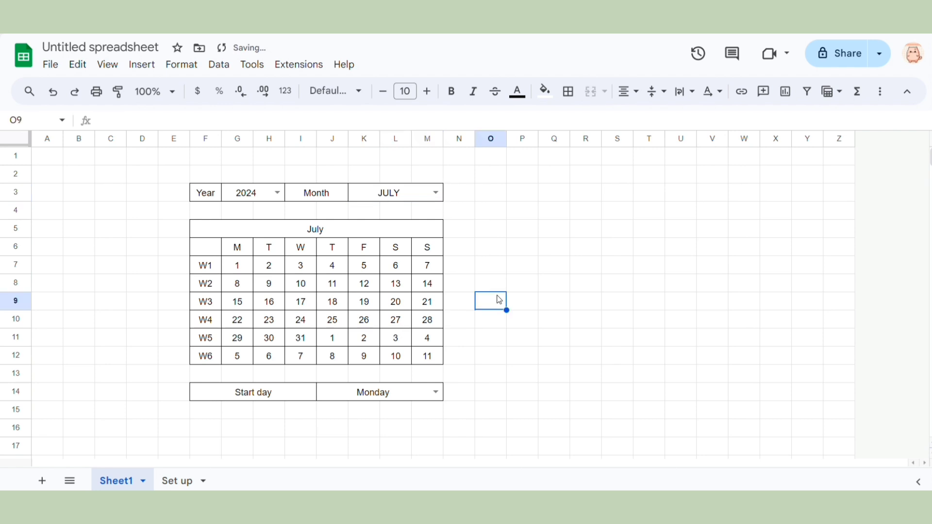
- Create a conditional formatting rule for G7:M12 that uses the condition "Custom formula is"
click(245, 270)
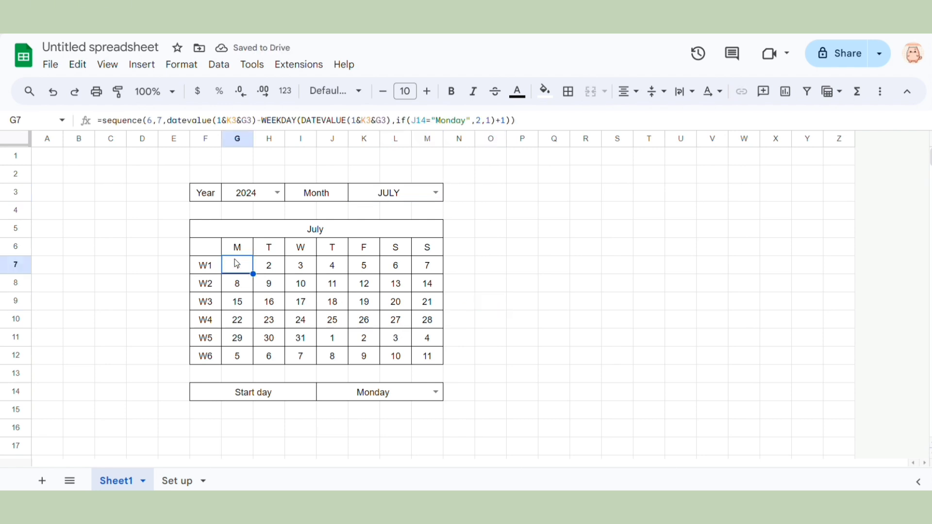
drag(245, 266, 424, 357)
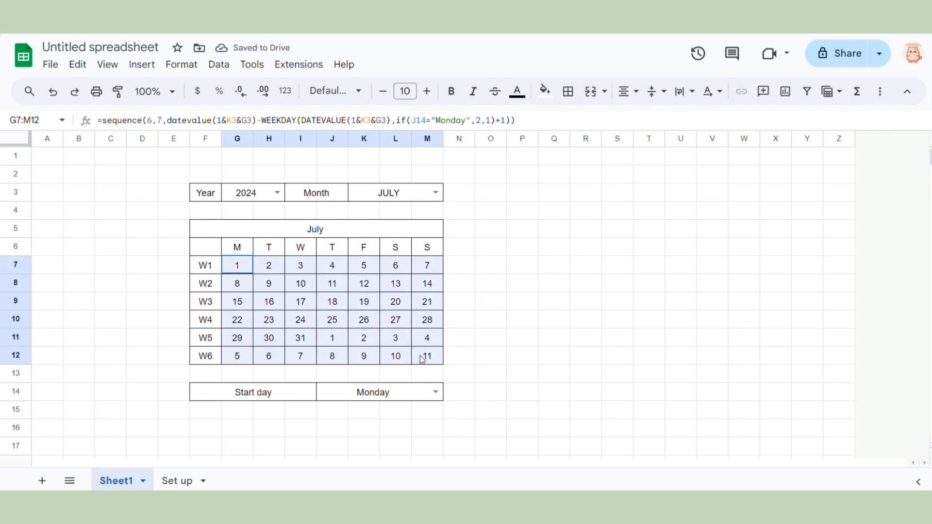
click(178, 72)
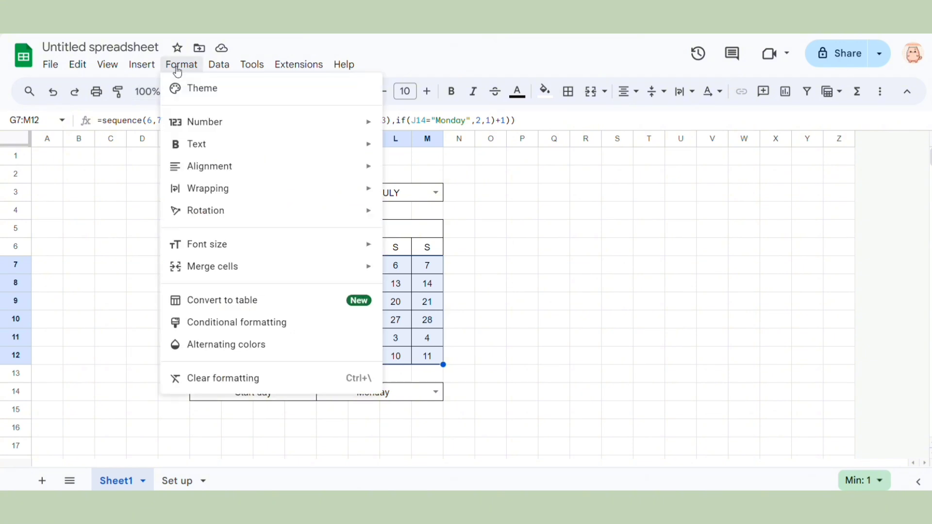
click(245, 322)
click(743, 281)
scroll(786, 466, down, 5)
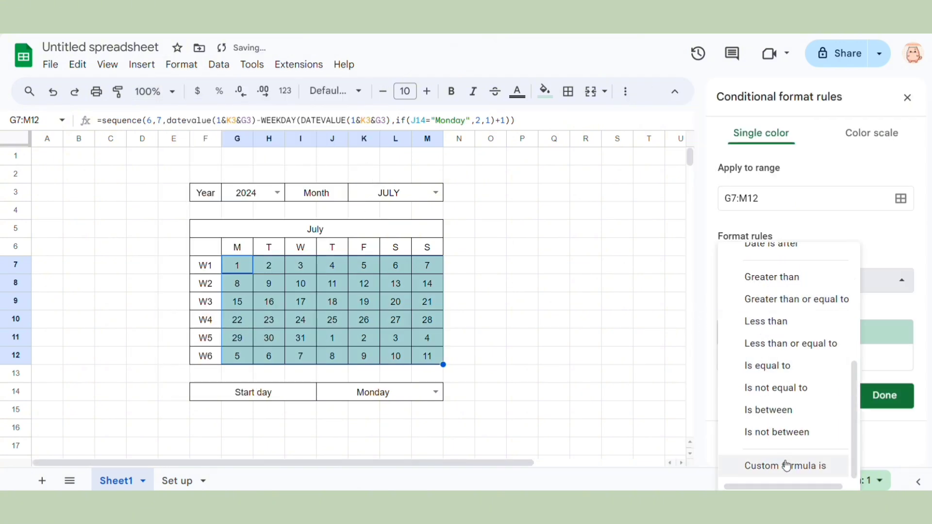
click(786, 466)
click(776, 310)
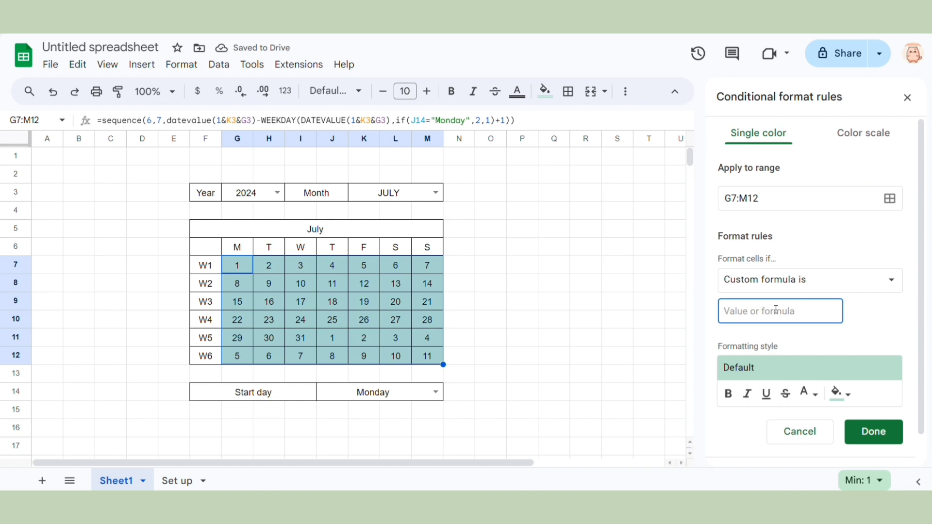
- Enter =Month(G7)<>Month($F$5) as the rule's custom formula to target dates outside the selected month
text(=Mon)
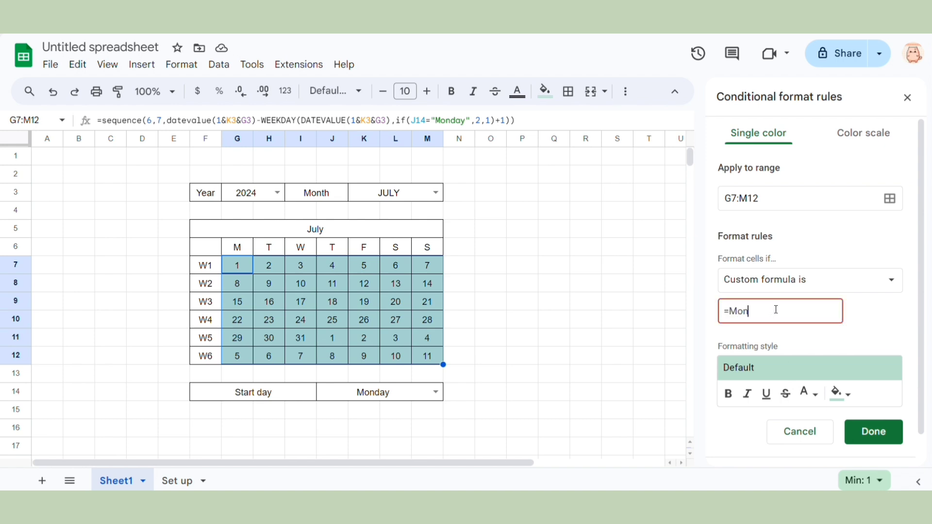
text(th()
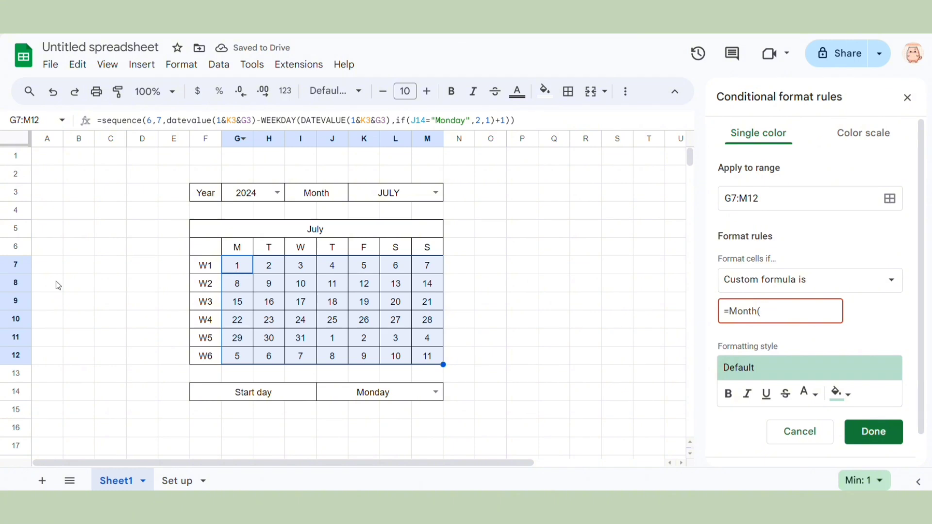
text(G7)<>)
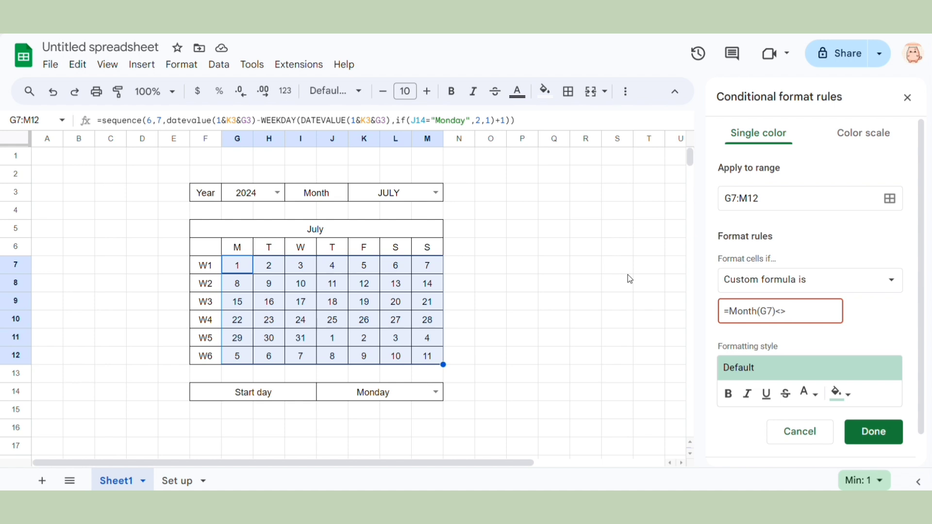
text(Month()
text(F%)
click(817, 311)
text($5))
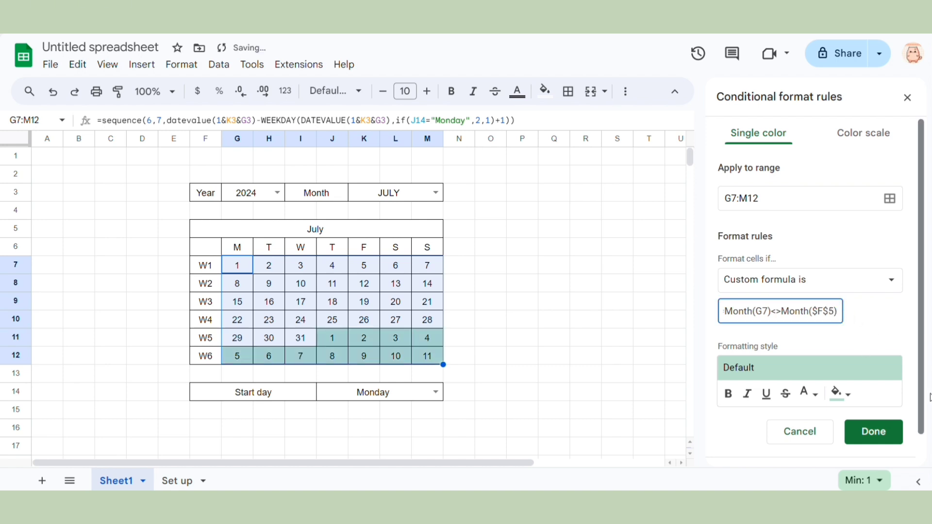
- Format the out-of-month rule with no fill and gray text, and save the rule
click(841, 394)
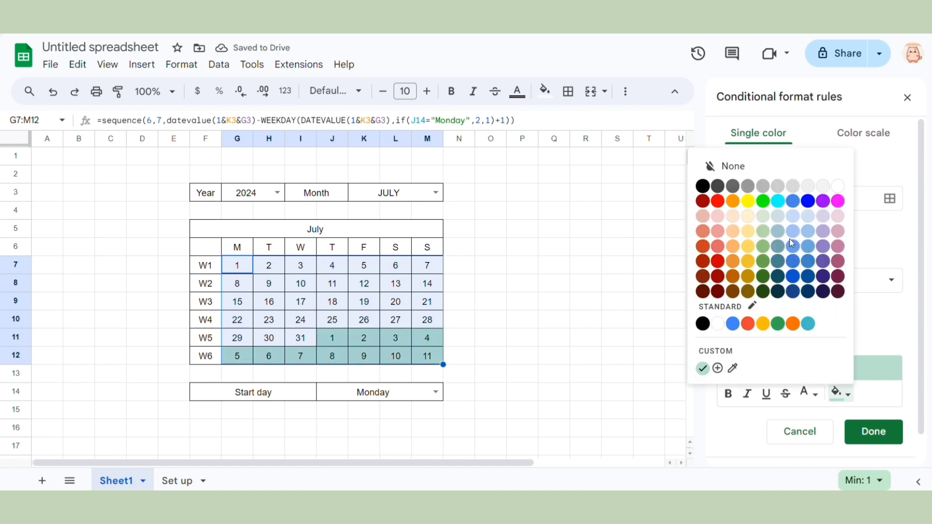
click(728, 167)
click(808, 393)
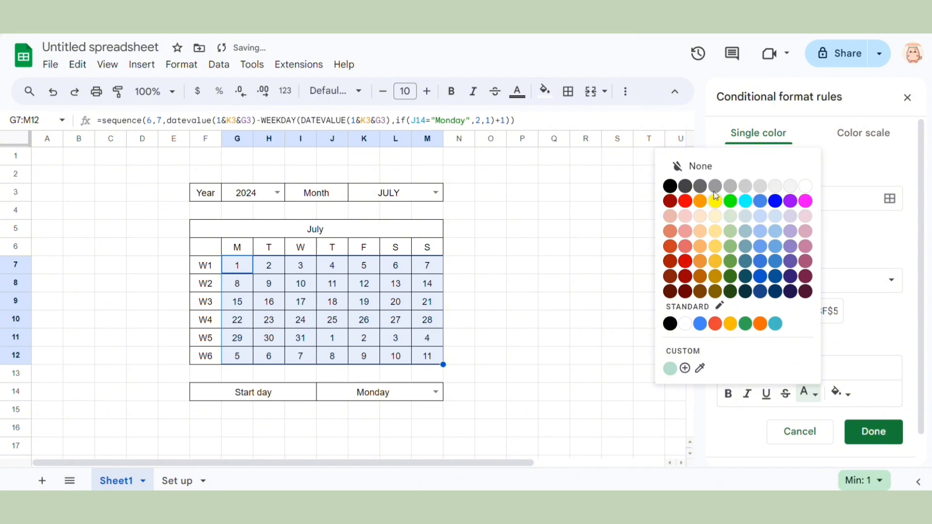
click(729, 186)
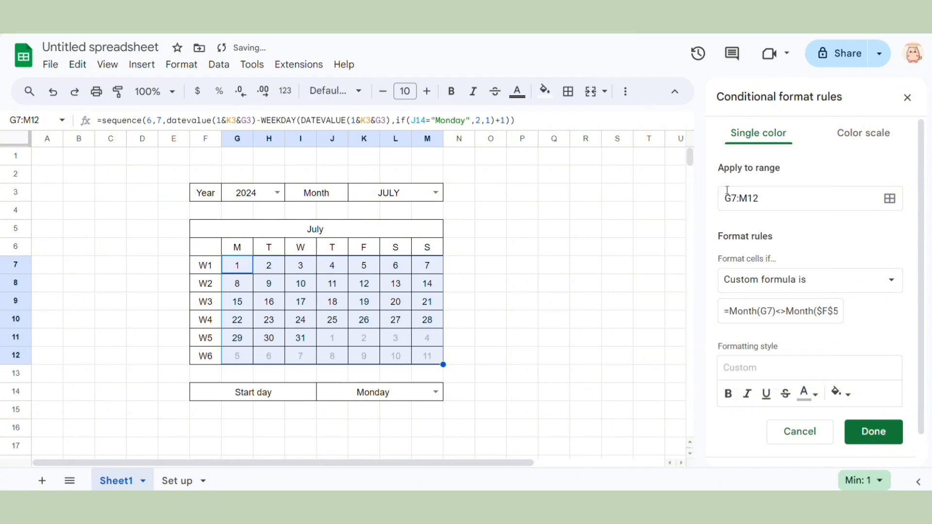
click(865, 436)
click(654, 342)
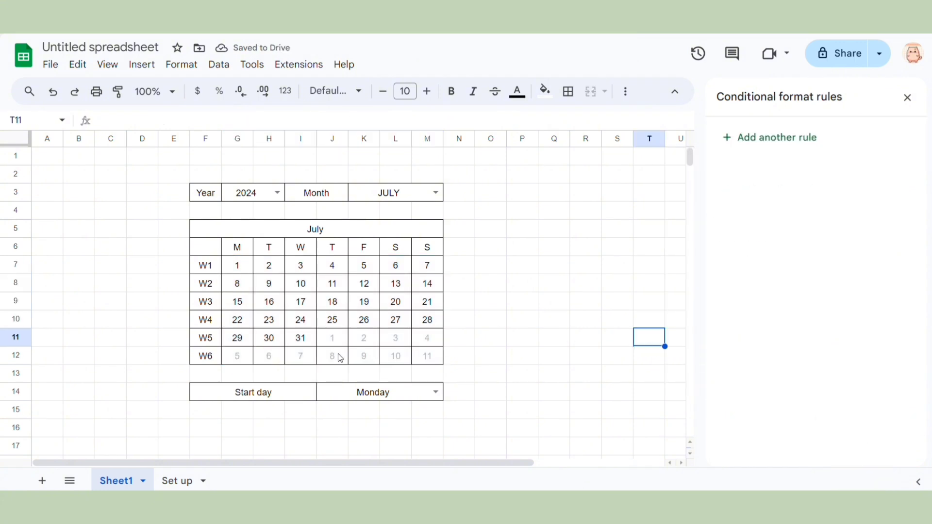
- Set the calendar's start day to Sunday
click(435, 393)
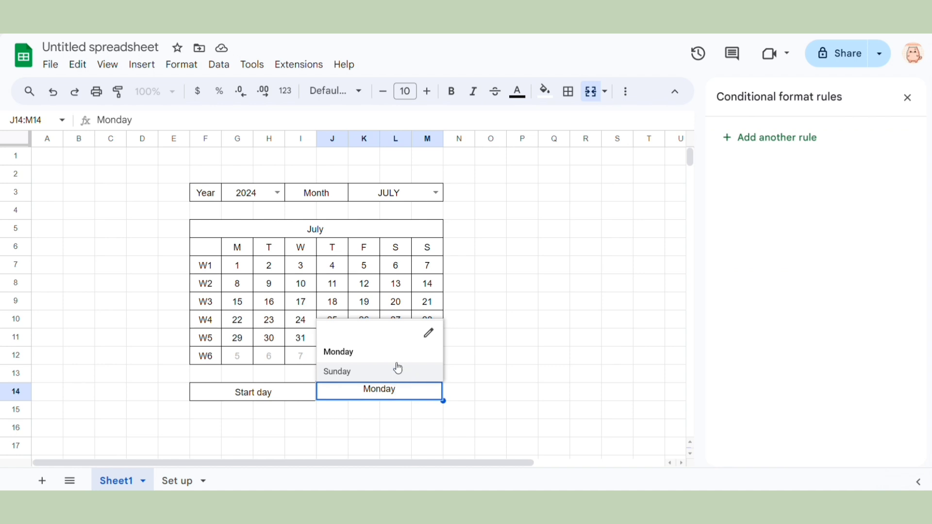
click(373, 375)
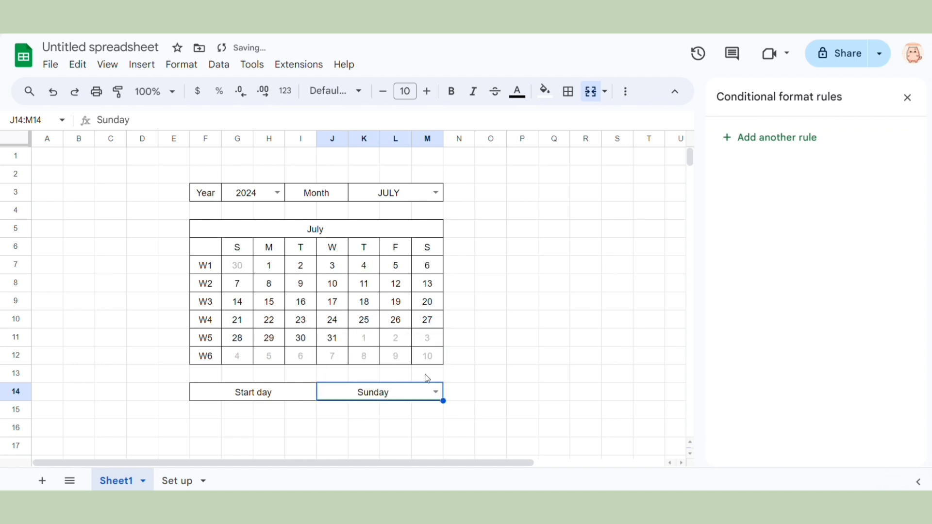
click(506, 372)
- Add another conditional formatting rule to G7:M12 with the condition "Date is" today
drag(238, 266, 428, 361)
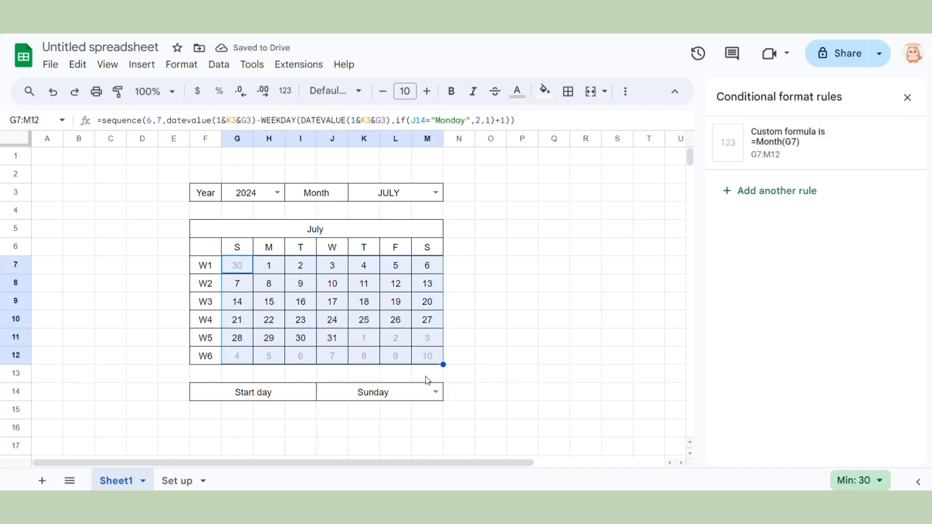
click(771, 193)
click(778, 290)
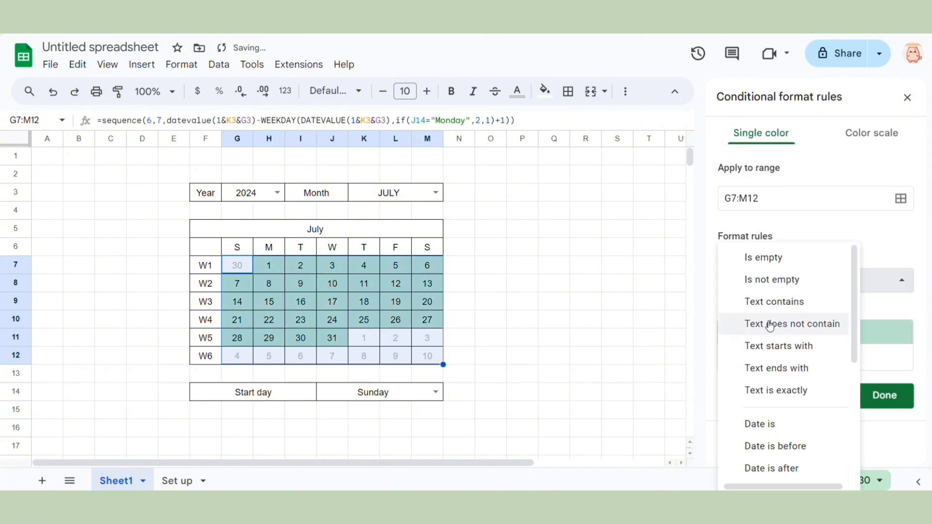
scroll(763, 383, down, 2)
click(761, 365)
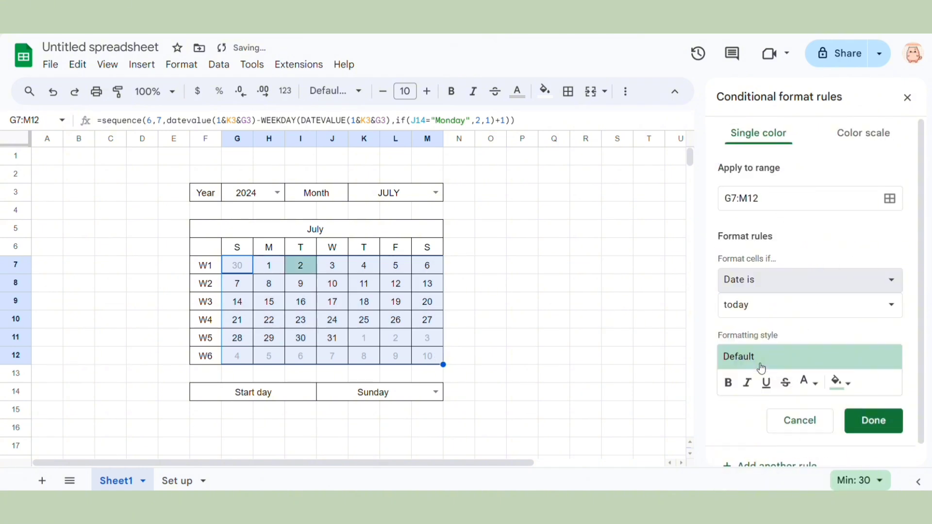
click(762, 309)
click(764, 311)
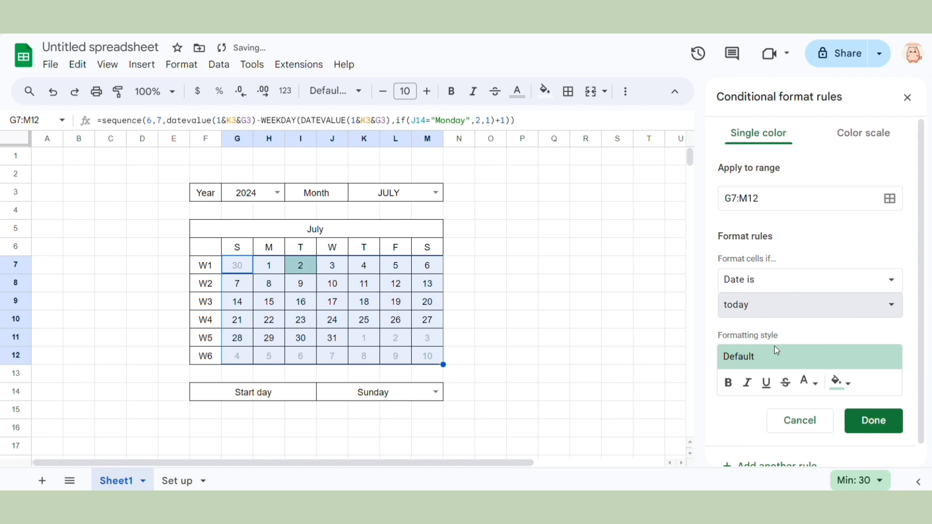
- Give the today rule a light red fill and save it
click(843, 384)
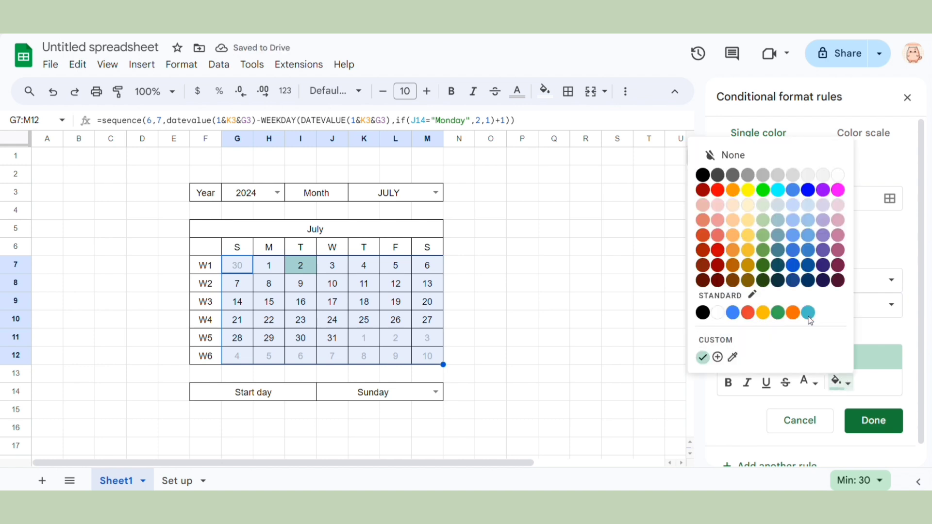
click(717, 204)
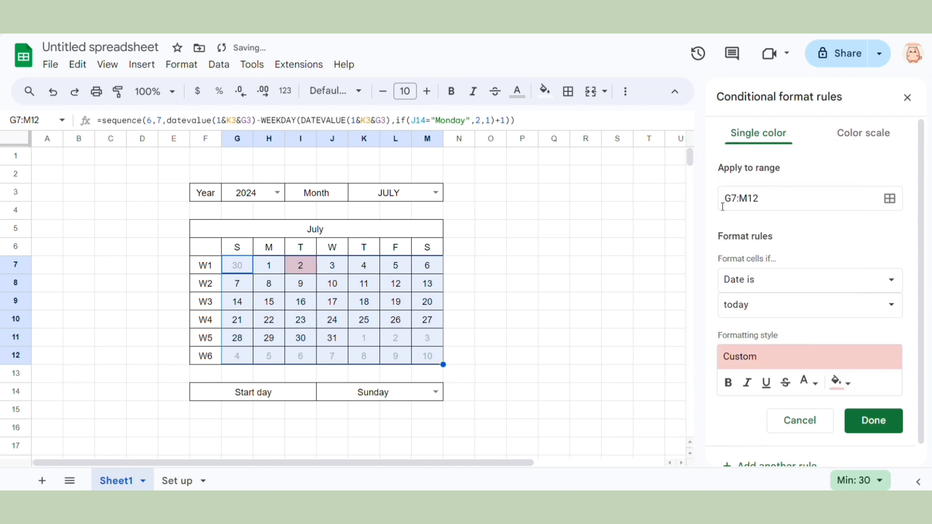
click(848, 426)
click(633, 332)
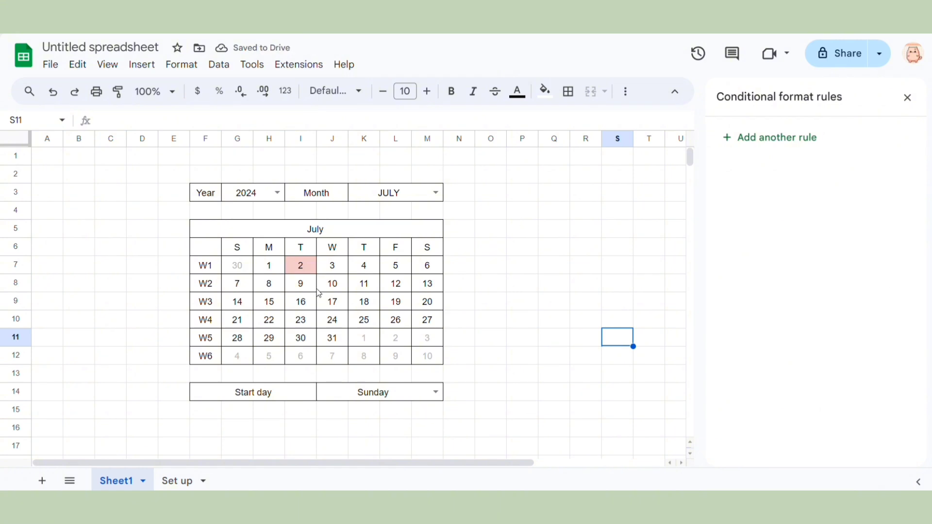
- Test the date highlighting by switching the month to FEBRUARY and back to JULY
click(435, 194)
click(410, 230)
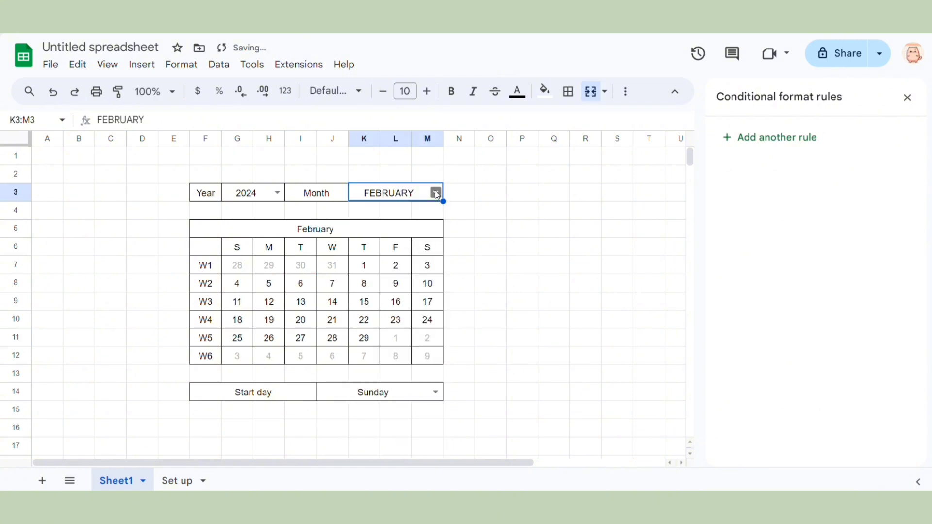
click(435, 192)
click(389, 326)
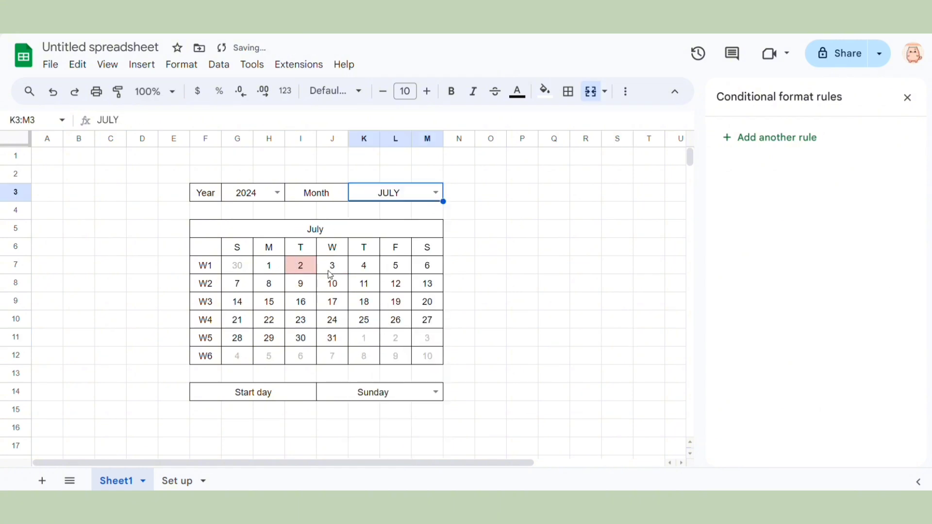
click(490, 264)
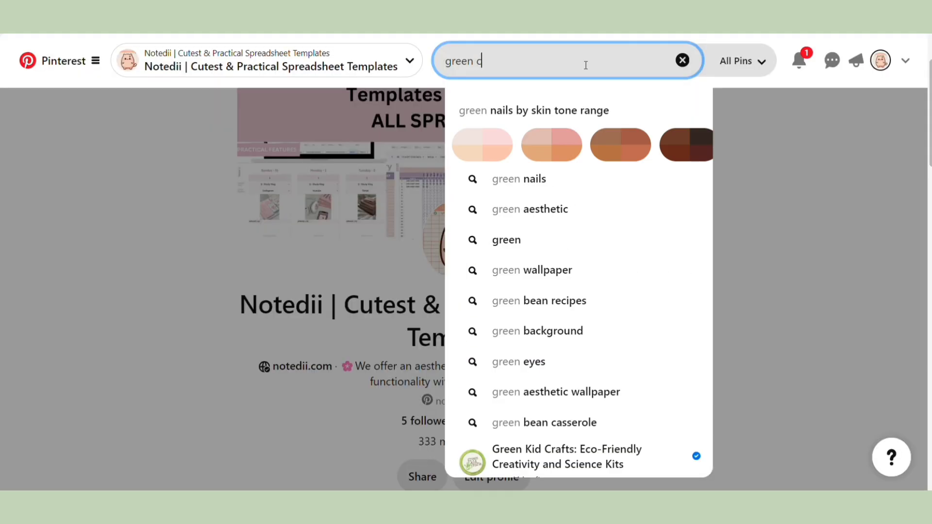
- Search Pinterest for "green color palette" and copy a green palette image with hex codes from the results
text(olor)
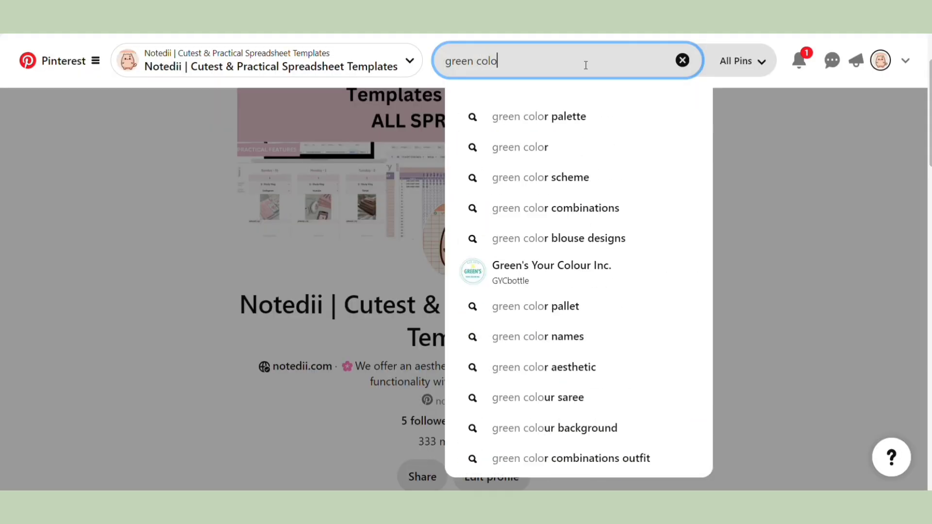
click(537, 120)
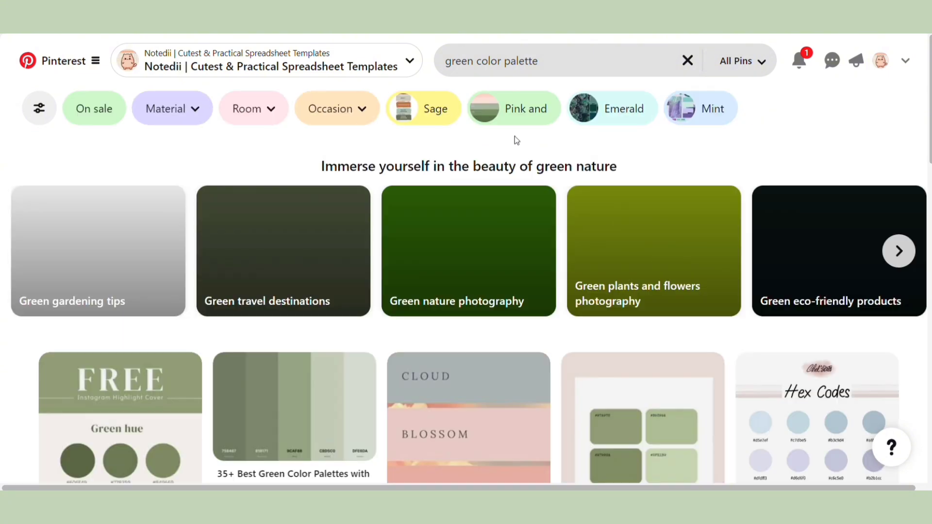
scroll(503, 150, down, 5)
scroll(469, 323, up, 2)
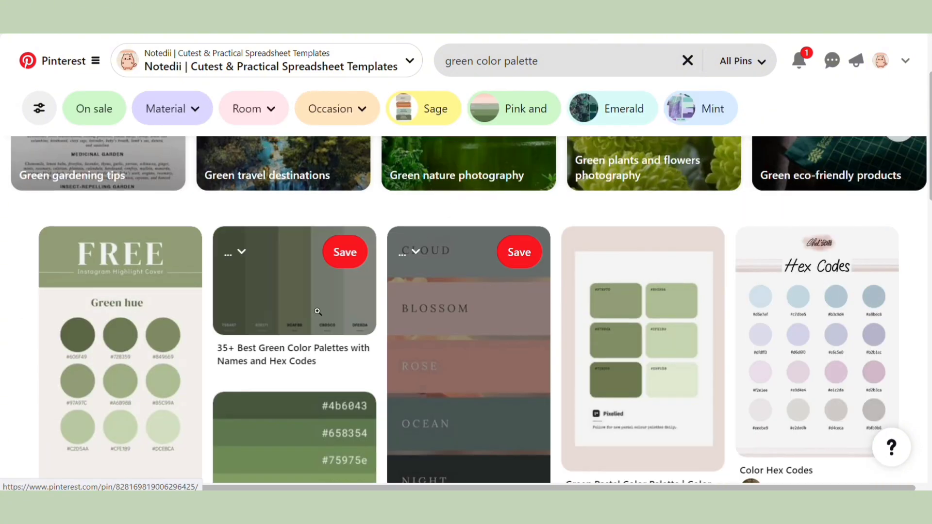
scroll(469, 323, down, 5)
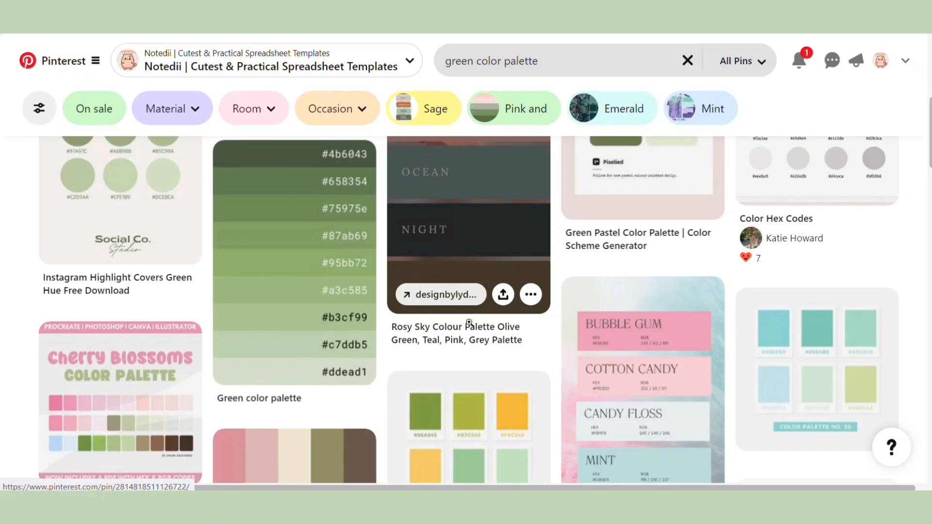
scroll(469, 323, down, 2)
click(469, 322)
right_click(331, 258)
click(388, 314)
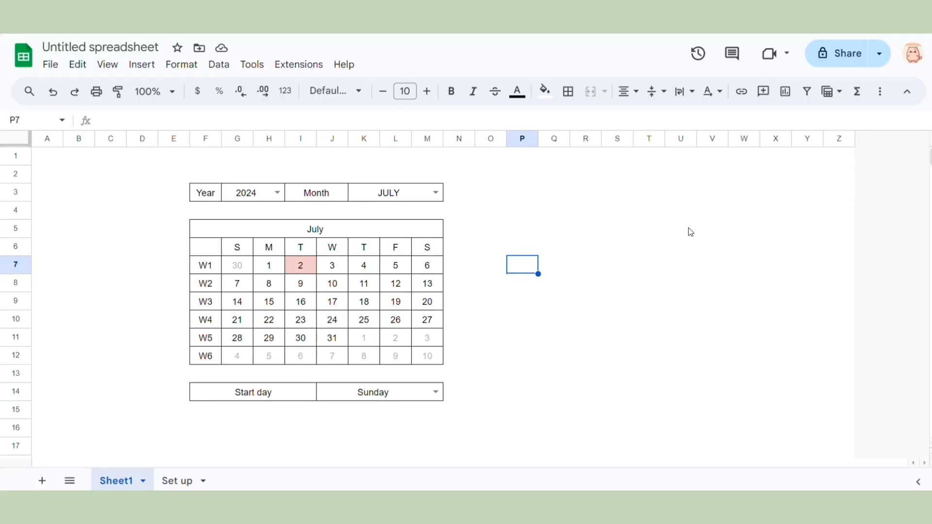
- Paste the palette image into the Google Sheets calendar sheet, shrink it, and place it beside the calendar
click(650, 228)
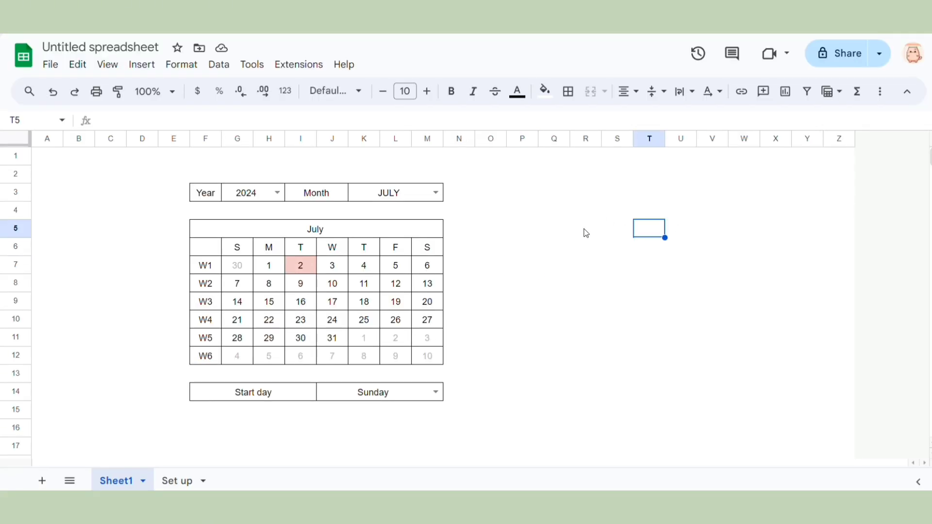
click(541, 216)
key(ctrl+v)
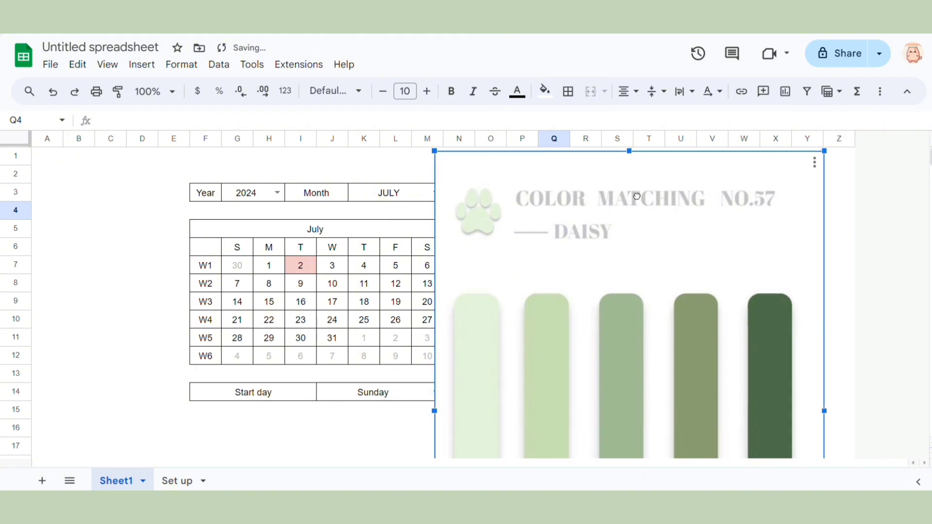
drag(824, 151, 606, 196)
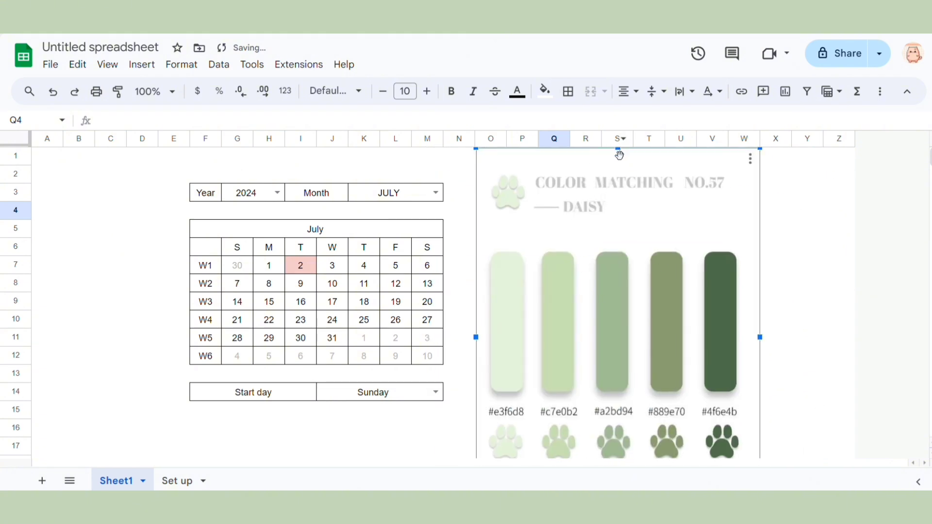
drag(620, 155, 631, 266)
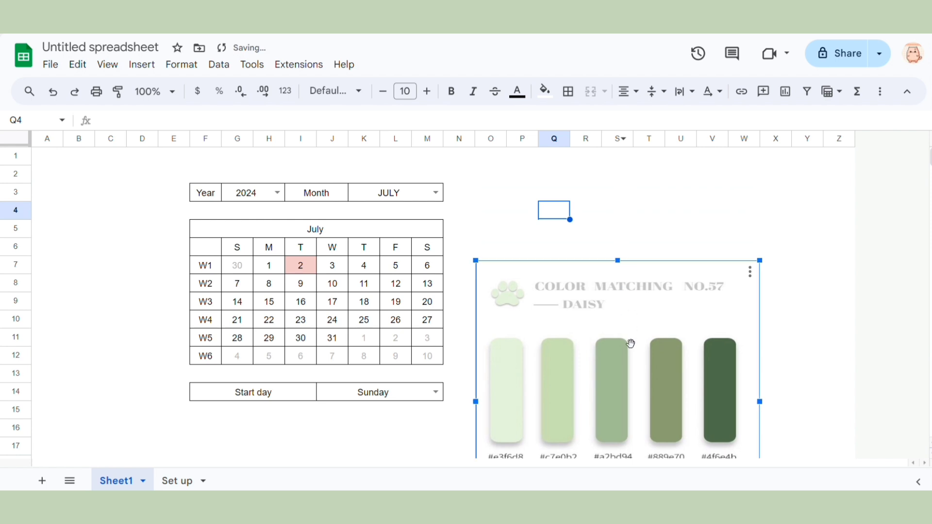
drag(630, 344, 620, 246)
- Remove all borders from the calendar range F3:M14
click(209, 200)
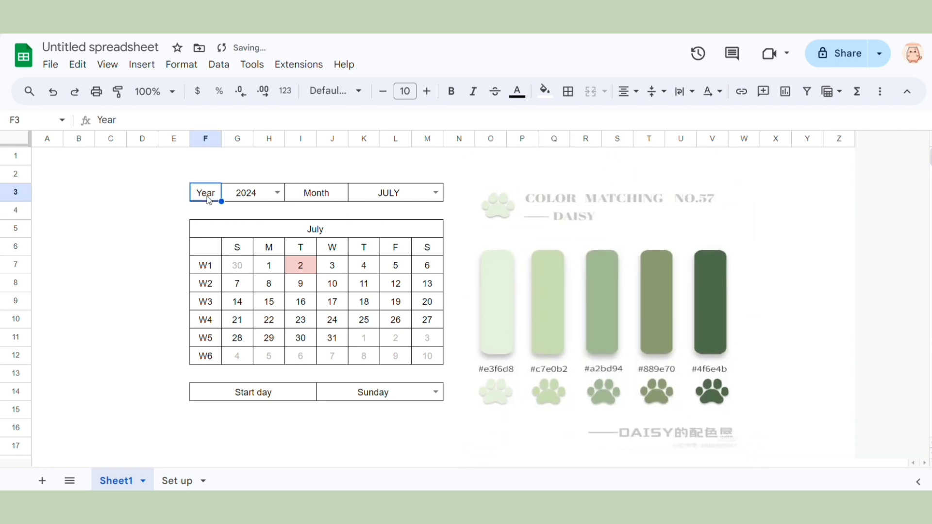
drag(208, 200, 230, 200)
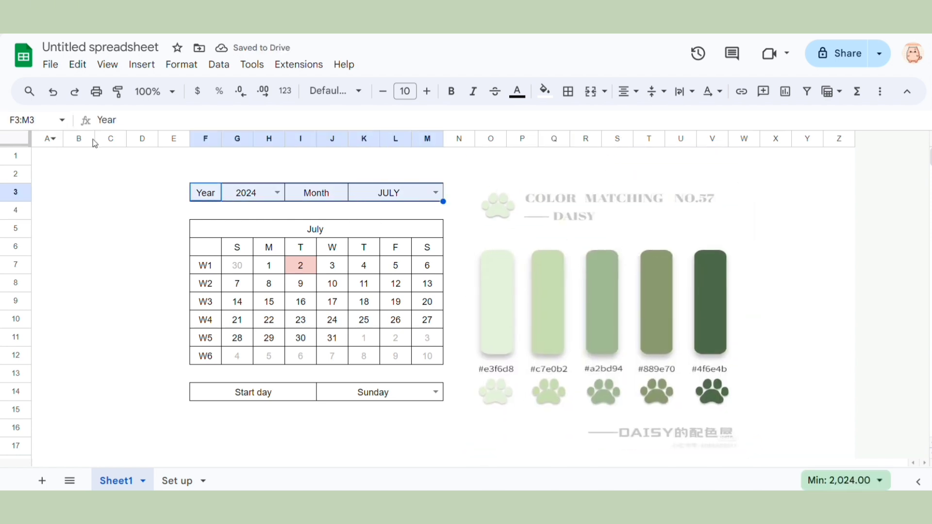
drag(206, 192, 428, 397)
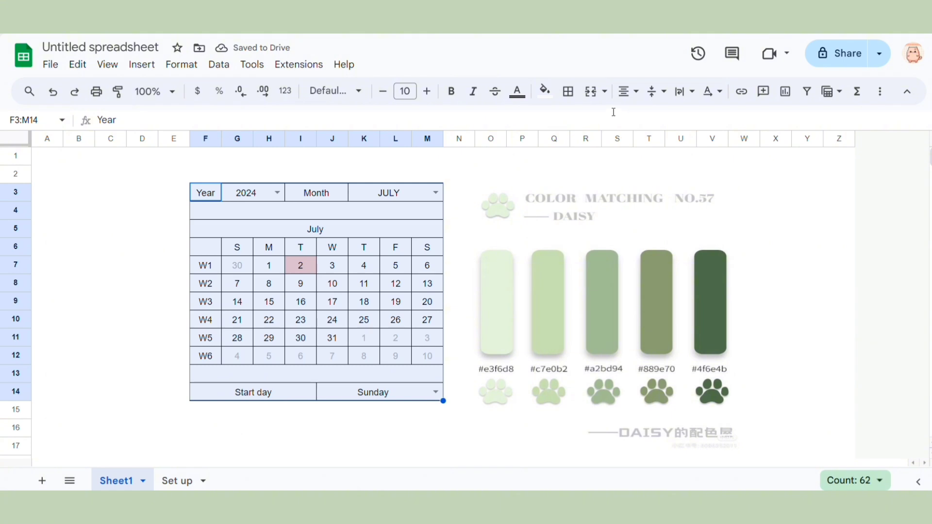
click(568, 91)
click(668, 144)
click(516, 156)
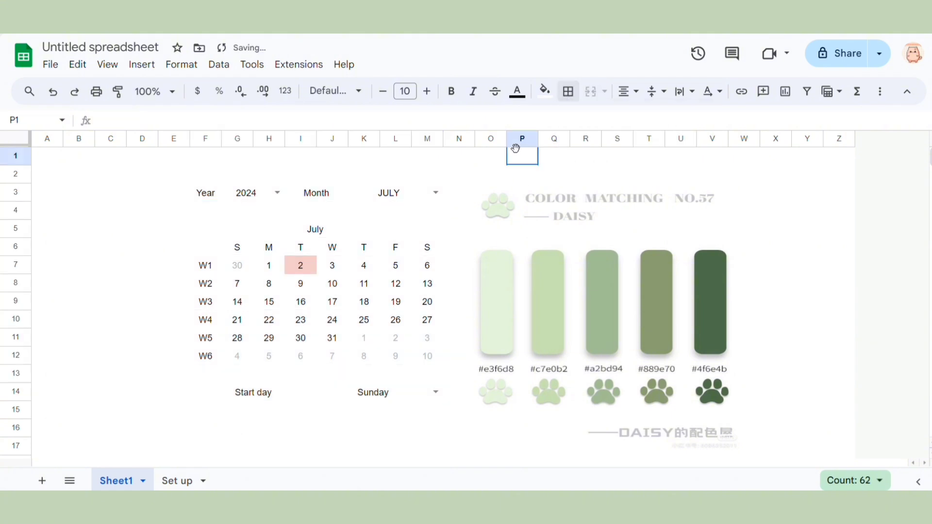
- Fill the year and month row F3:M3 with the palette's lightest green, #e3f6d8, sampled from the image
drag(214, 200, 423, 194)
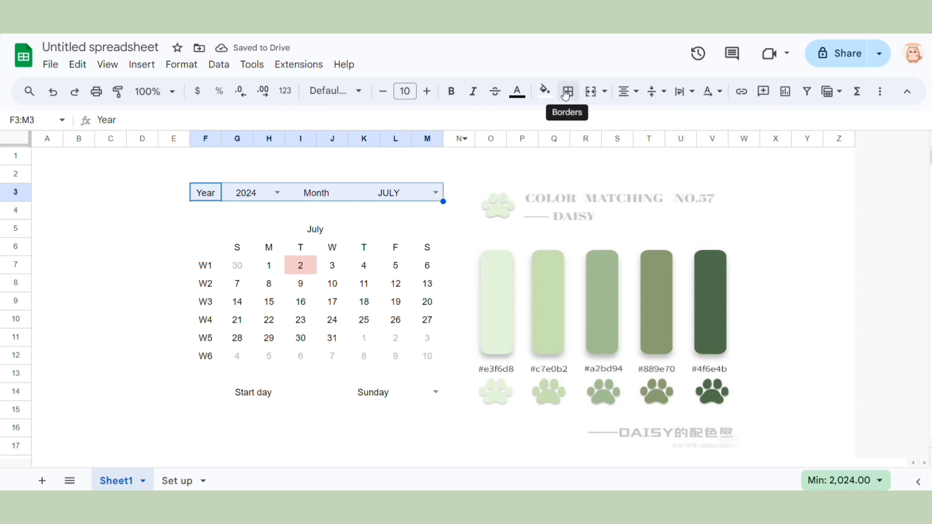
click(544, 90)
click(652, 322)
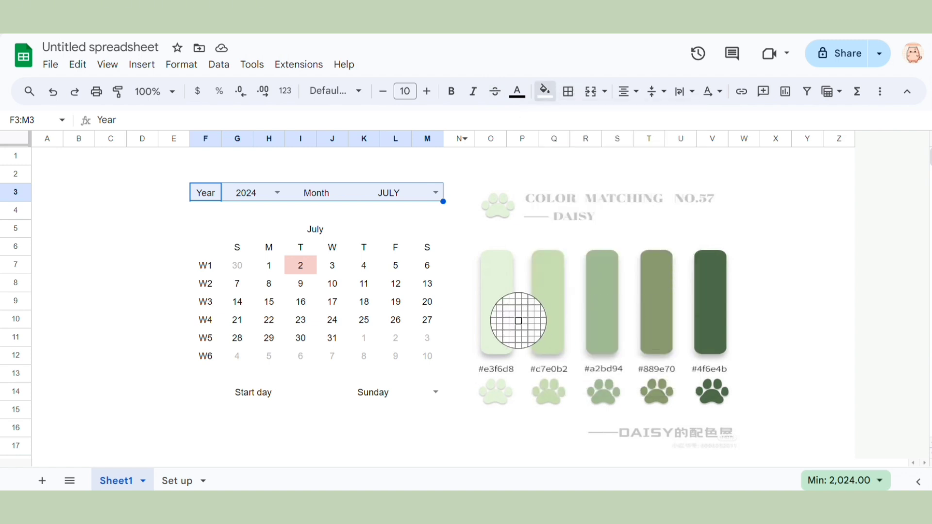
click(500, 311)
click(387, 268)
- Fill the month header F5:M5 with the palette's light green #c7e0b2, sampled from the image
click(227, 232)
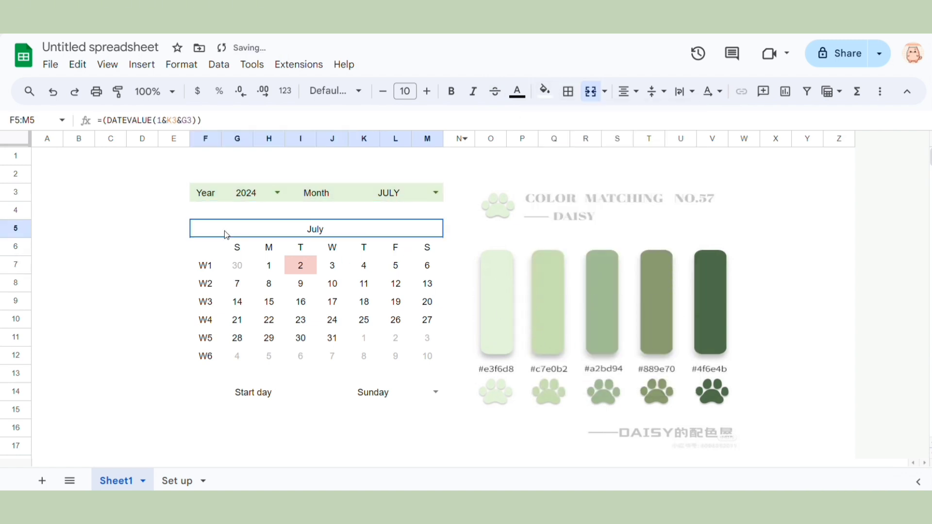
click(545, 91)
click(670, 322)
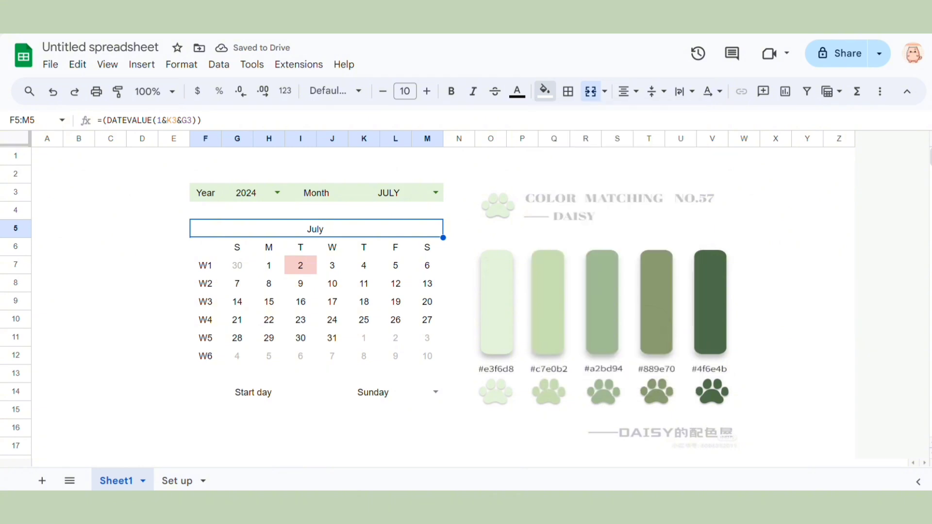
click(551, 322)
click(769, 319)
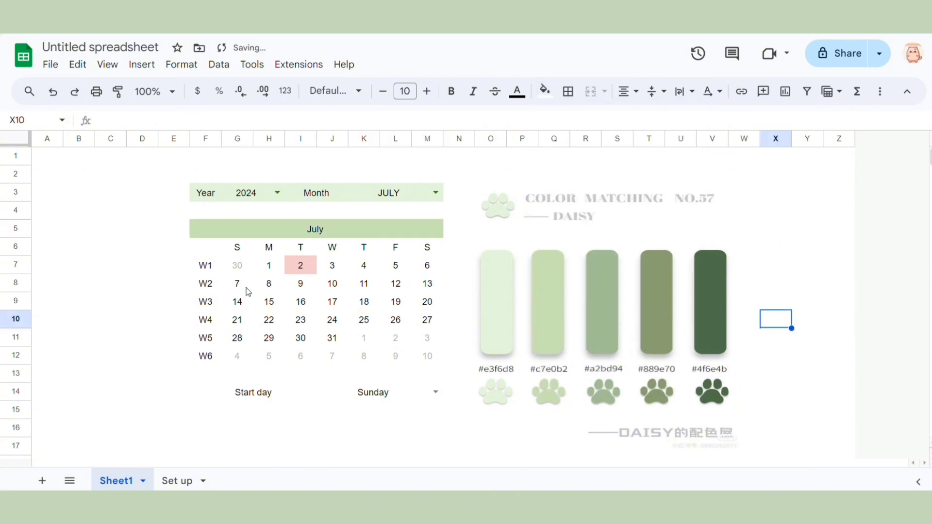
- Fill the week label column F6:F12 with the palette's light green #c7e0b2, sampled from the image
click(205, 248)
drag(204, 252, 206, 356)
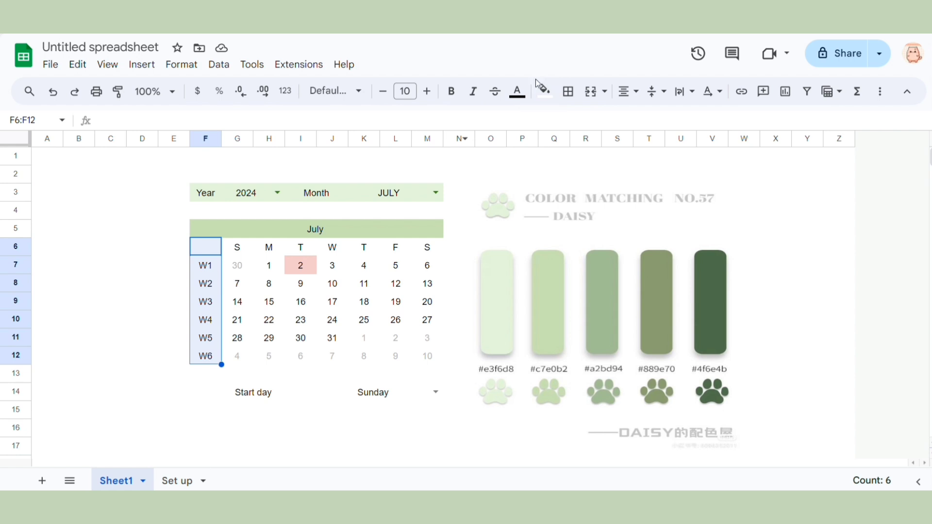
click(542, 92)
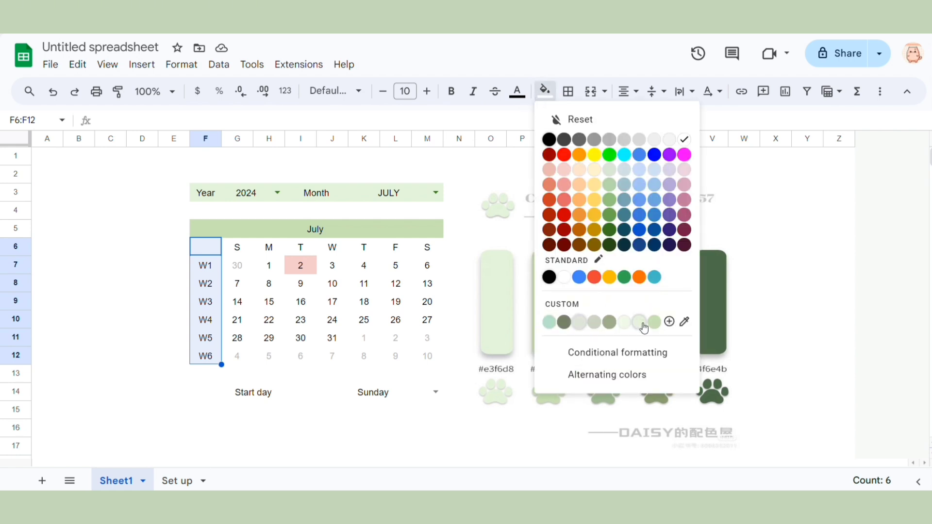
click(685, 321)
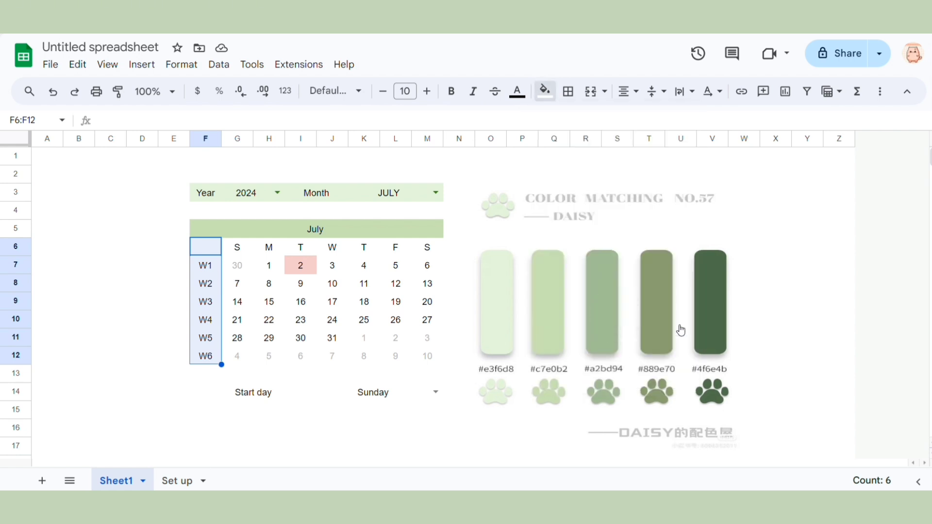
click(543, 306)
click(236, 269)
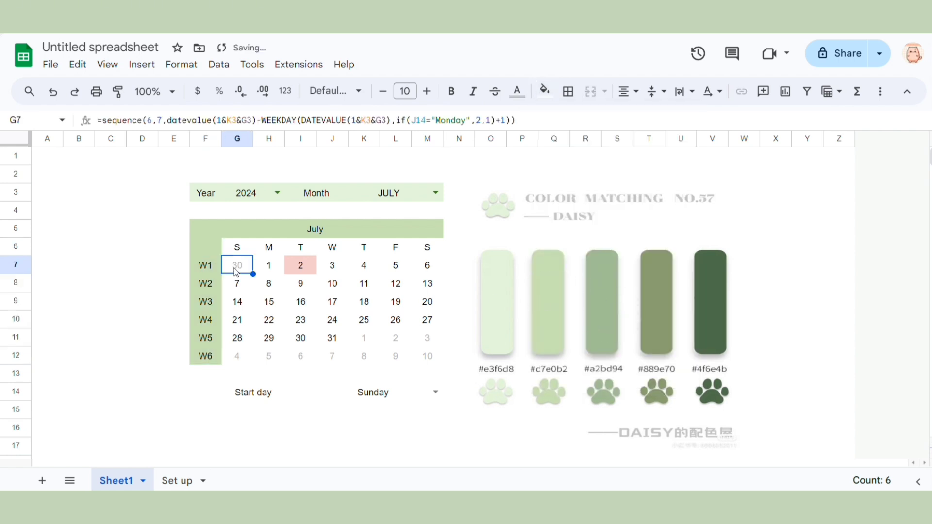
- Change the fill of the month header F5:M5 to white
click(227, 233)
click(544, 91)
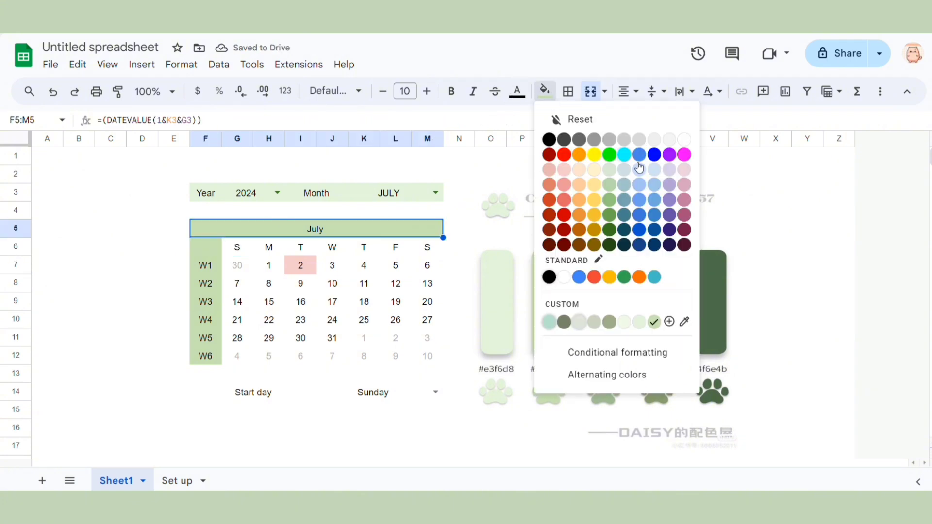
click(684, 139)
- Fill the weekday header row F6:M6 with the saved custom light green #c7e0b2
drag(206, 246, 429, 246)
click(544, 92)
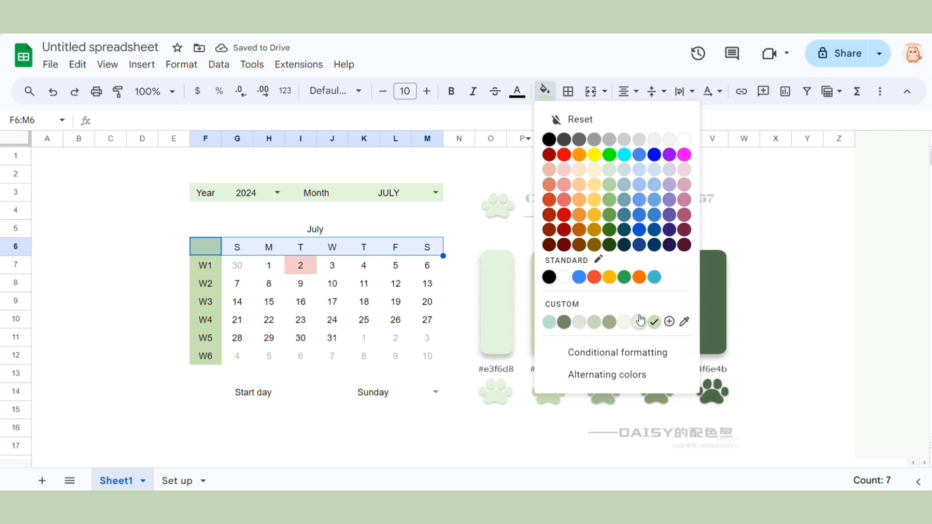
click(654, 322)
click(425, 343)
- Apply an outer border around the date grid G7:M12
drag(234, 268, 437, 363)
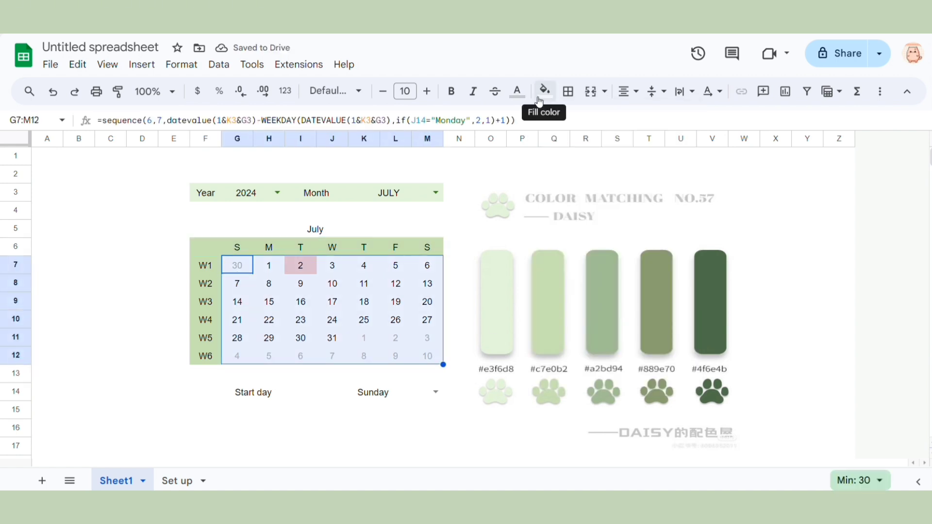
click(568, 91)
click(667, 119)
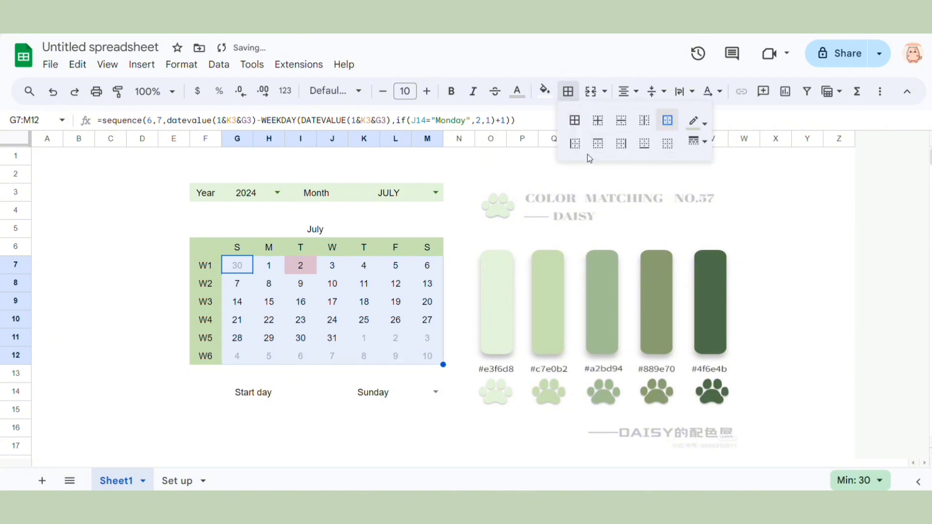
click(695, 122)
click(695, 125)
click(437, 357)
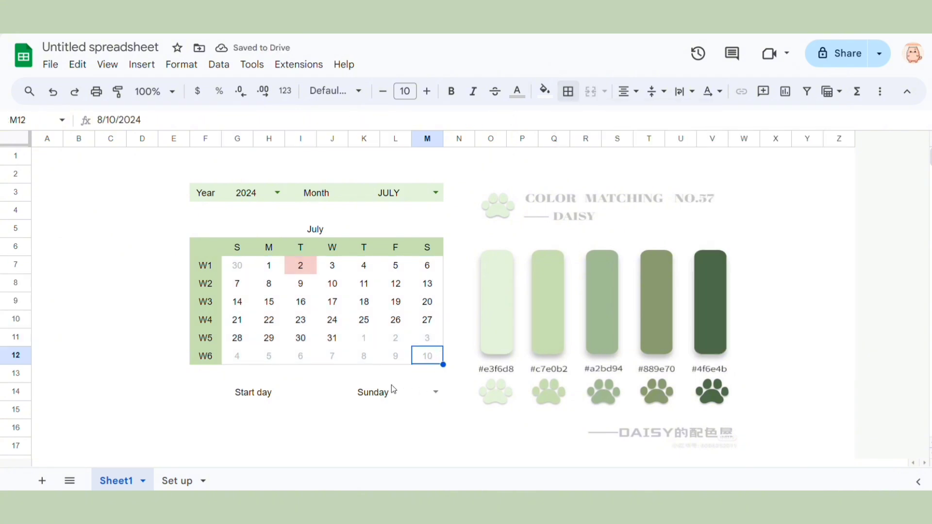
- Edit the "Date is today" conditional format rule for G7:M12, setting its fill to the saved custom olive green
click(309, 267)
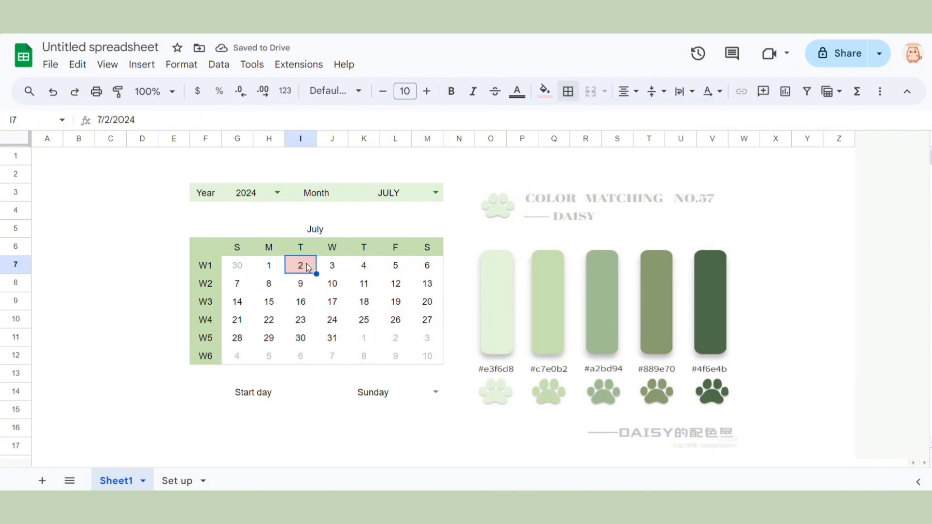
click(181, 65)
click(281, 329)
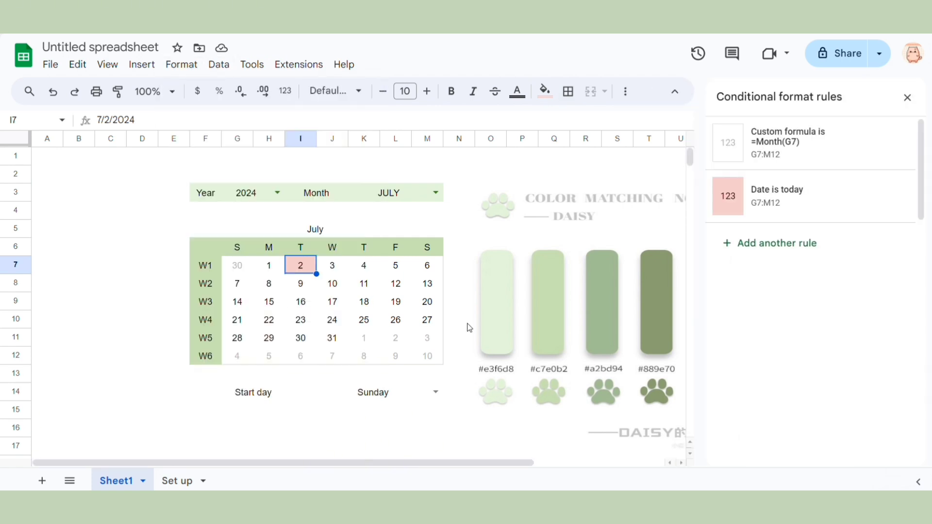
click(777, 194)
click(781, 359)
click(845, 383)
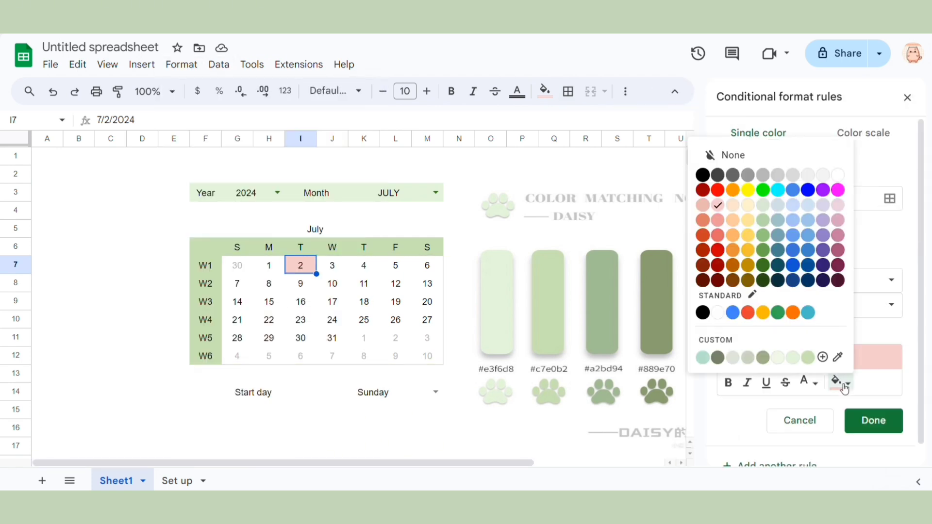
click(842, 383)
click(826, 380)
click(761, 359)
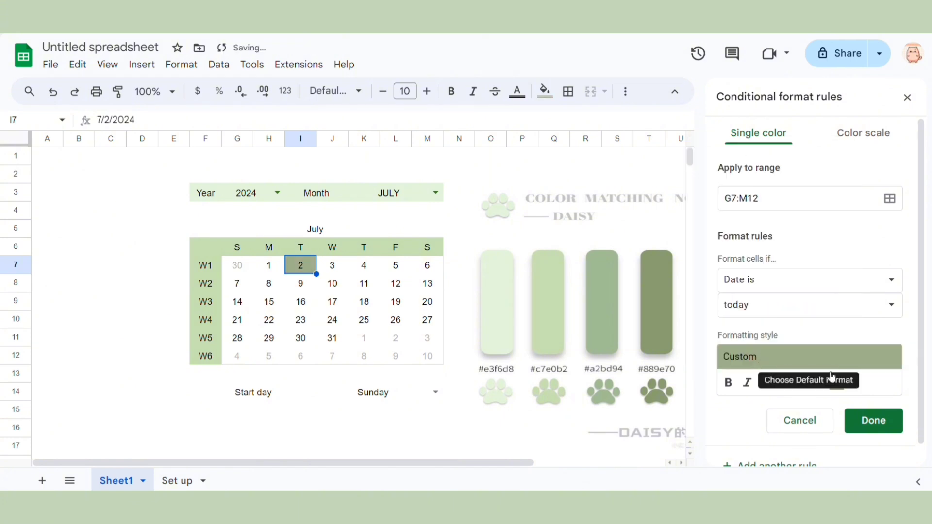
- Replace the today rule's fill with the palette's green #a2bd94, sampled from the image, and save the rule
click(811, 383)
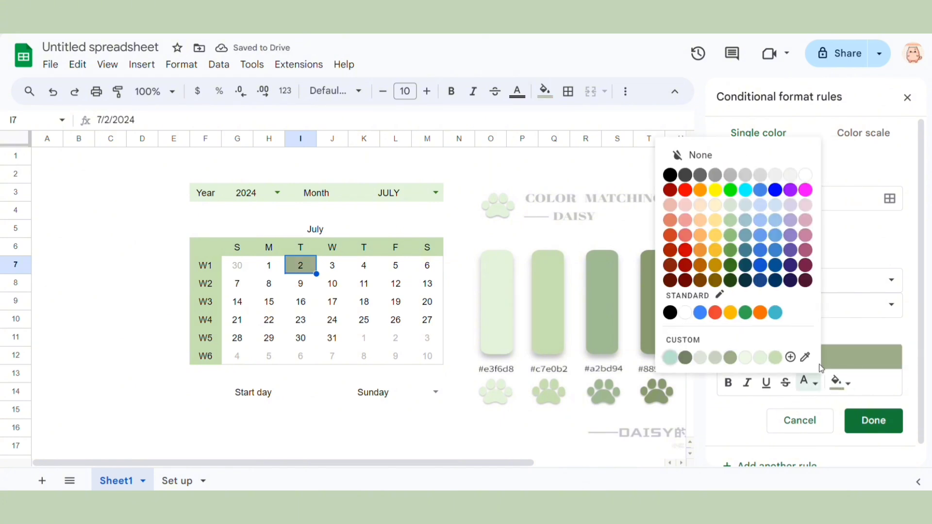
click(839, 384)
click(838, 358)
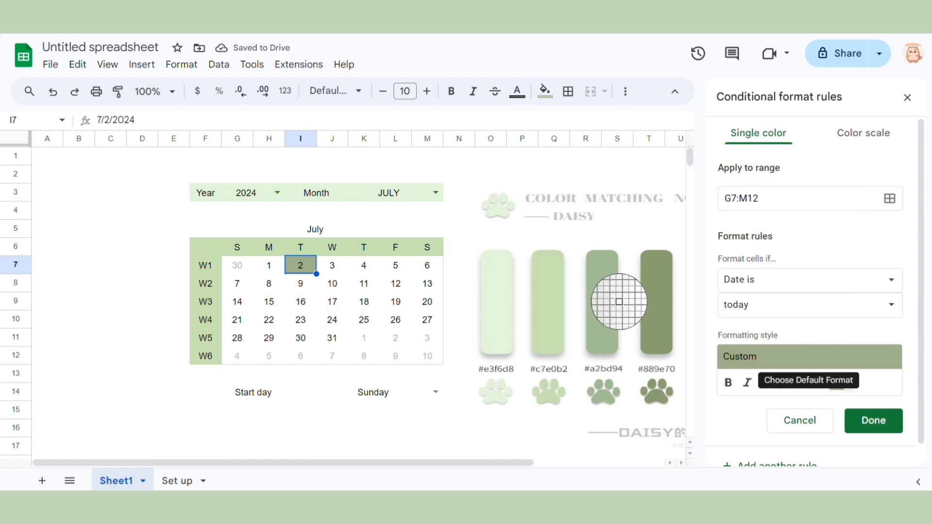
click(607, 307)
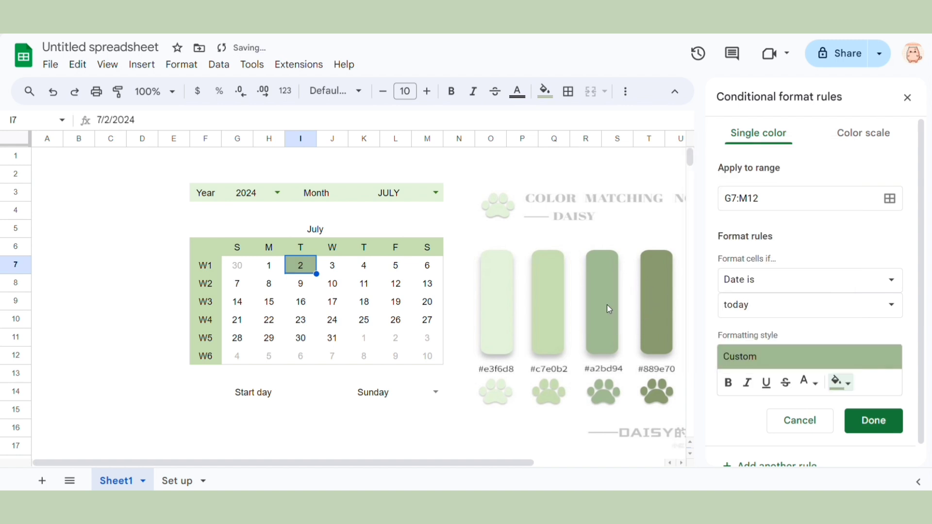
click(874, 420)
click(386, 378)
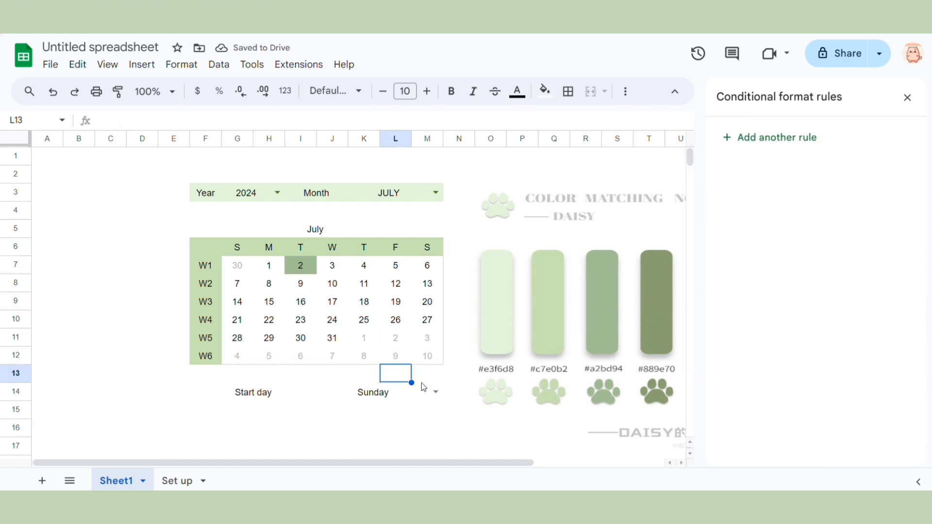
- Apply borders to all cells of the date grid G7:M12 and close the conditional format rules
drag(237, 272, 439, 363)
click(586, 95)
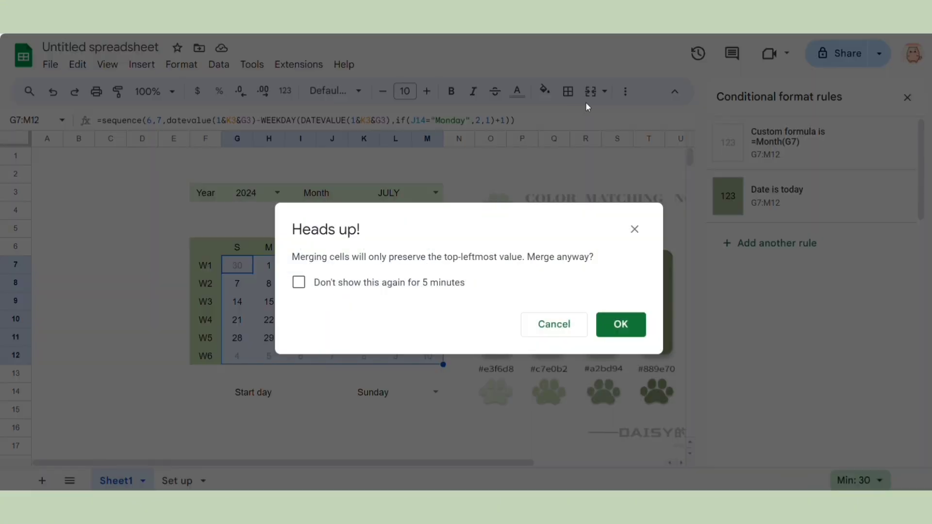
click(634, 229)
click(568, 91)
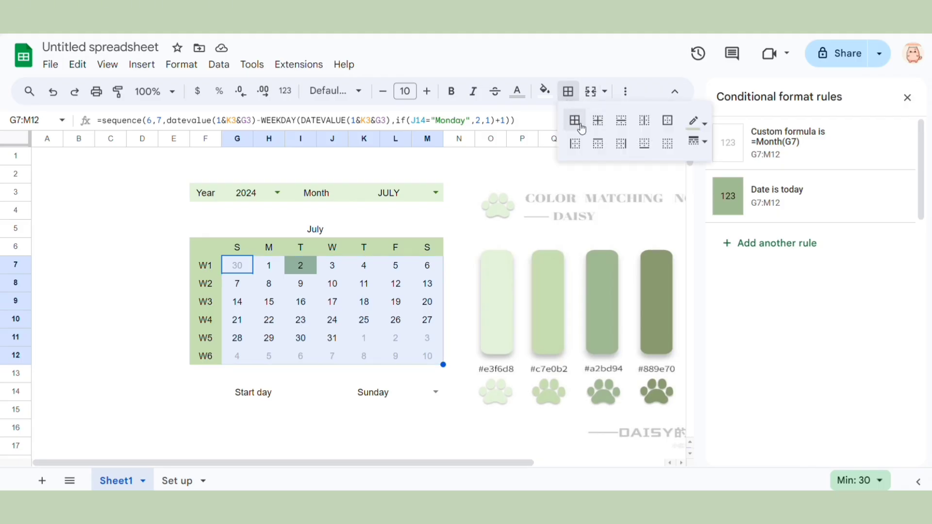
click(572, 118)
click(529, 199)
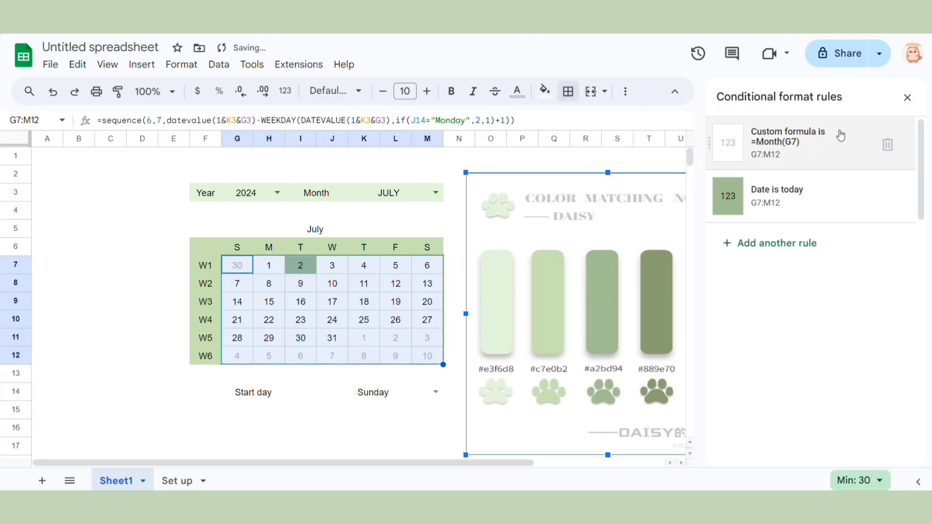
click(906, 98)
- Apply borders to all cells of the year and month row F3:M3
click(448, 227)
click(417, 232)
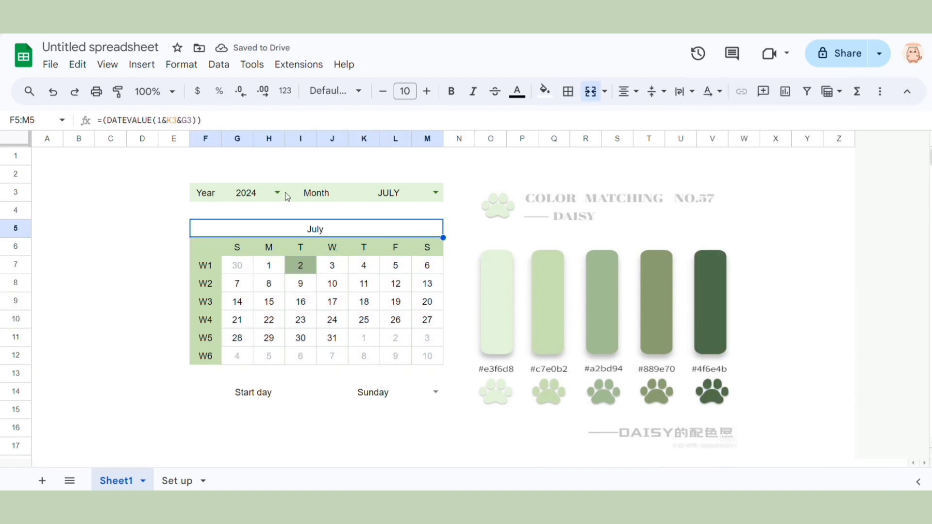
drag(200, 200, 420, 199)
click(568, 92)
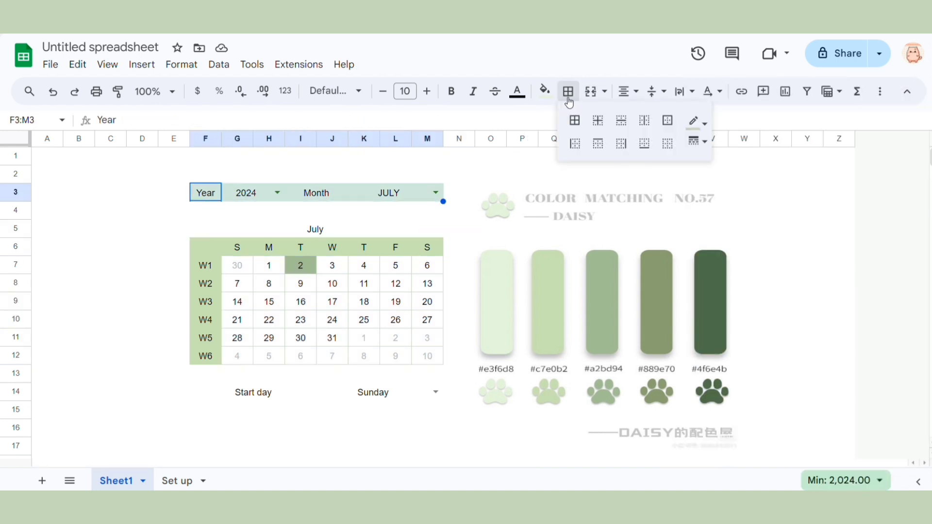
click(575, 122)
- Apply an outer border around the month header F5:M5
click(267, 232)
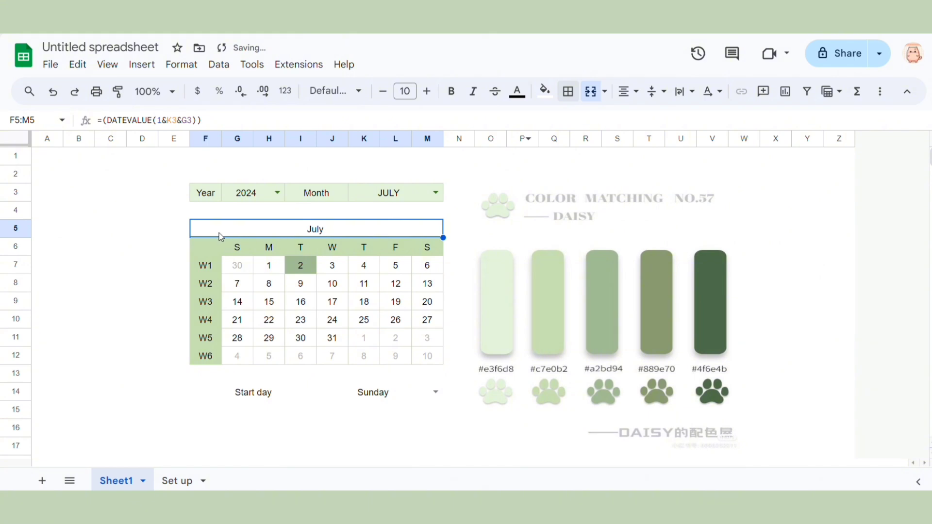
click(568, 91)
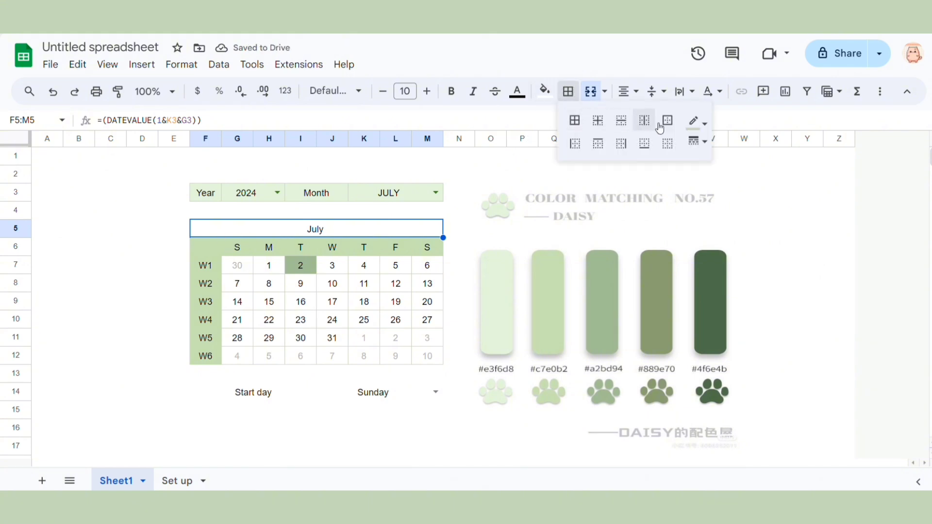
click(674, 128)
click(395, 265)
click(396, 210)
- Set the month header F5:M5 to the Pacifico font at size 15
click(236, 229)
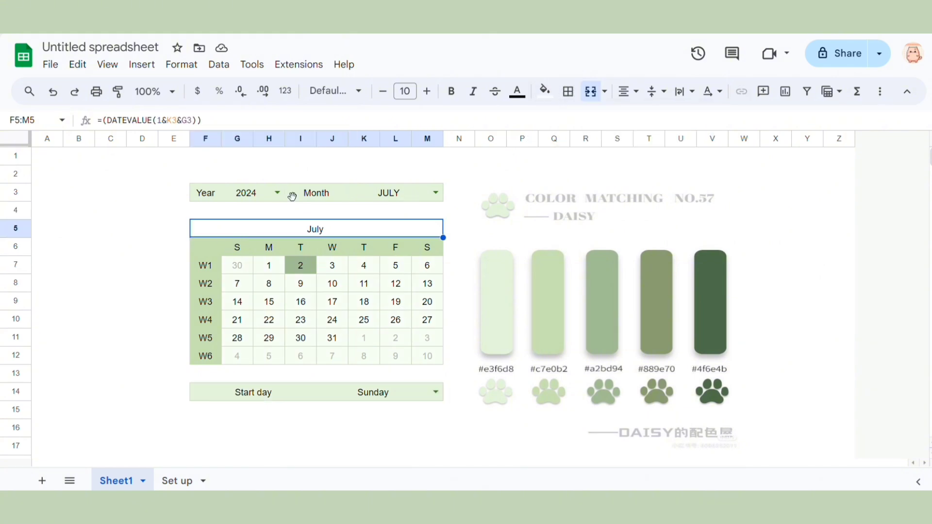
click(356, 91)
click(365, 229)
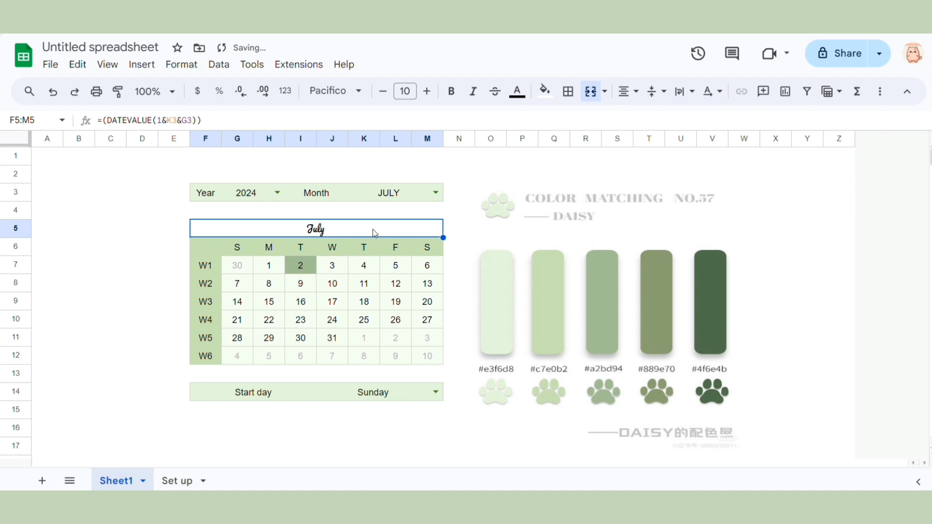
click(427, 92)
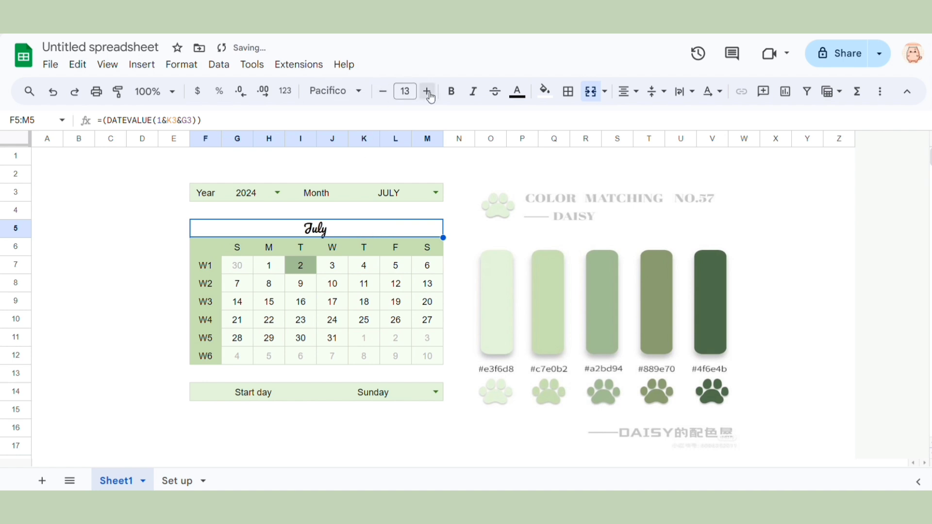
click(428, 93)
click(428, 92)
click(428, 92)
click(384, 92)
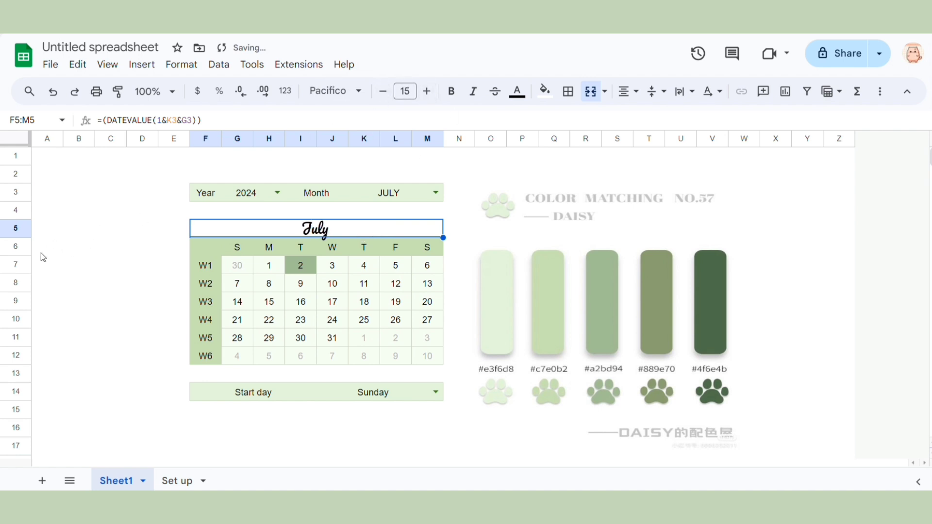
- Make row 5 slightly taller so the enlarged month name fits
drag(14, 237, 15, 243)
key(Right)
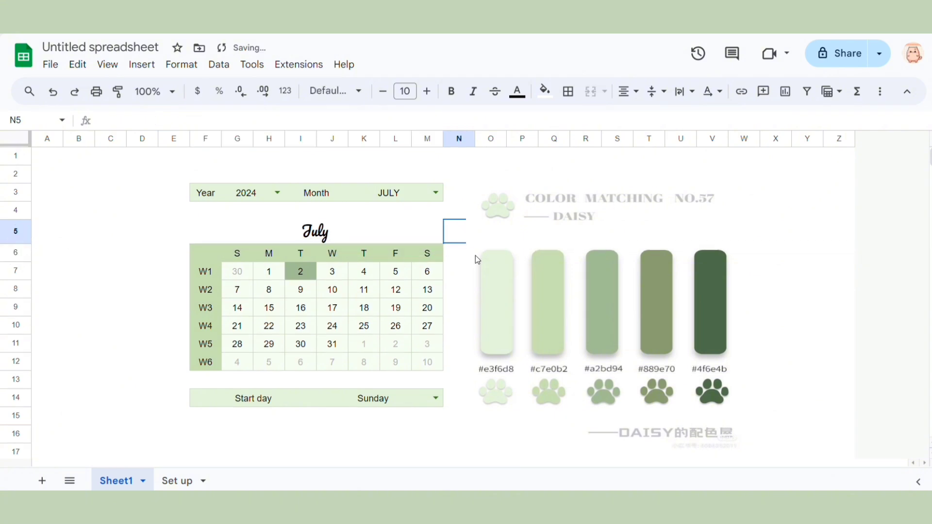
click(549, 209)
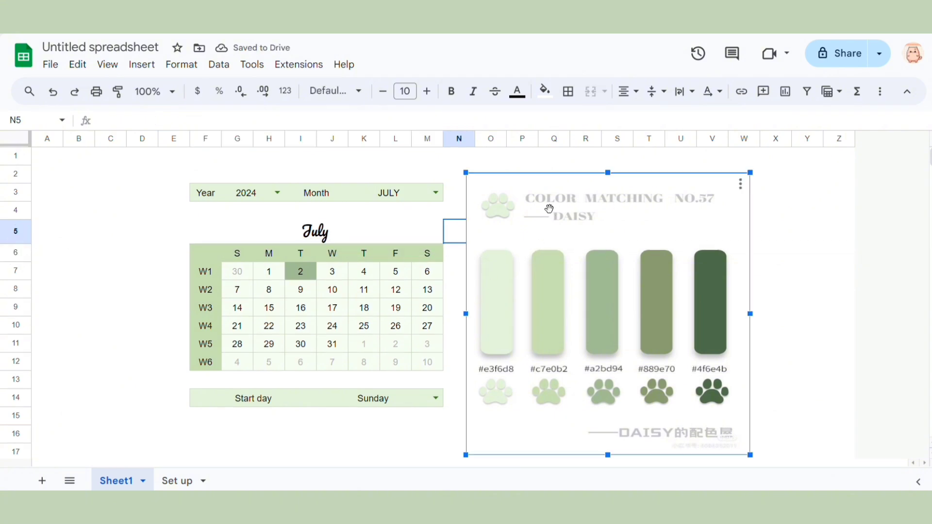
- Add a thin outer border around the month header F5:M5
click(377, 235)
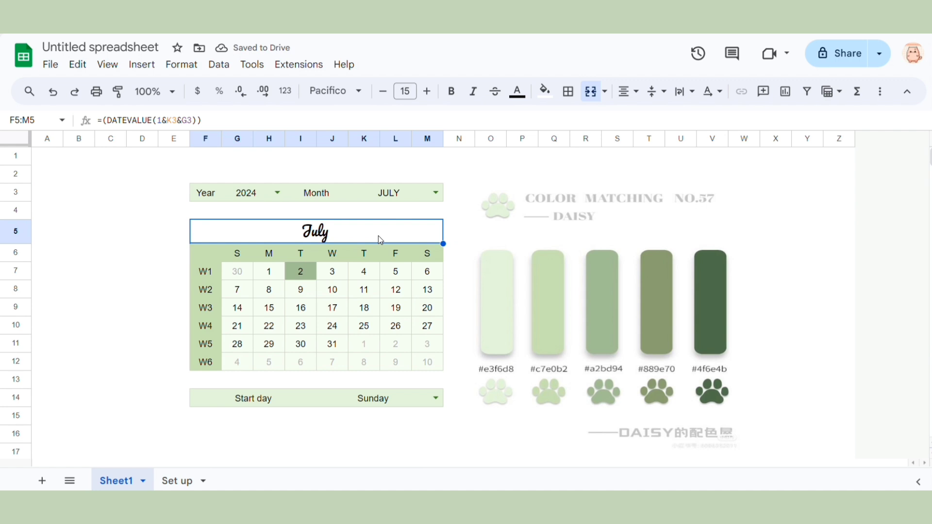
click(567, 91)
key(Escape)
click(157, 310)
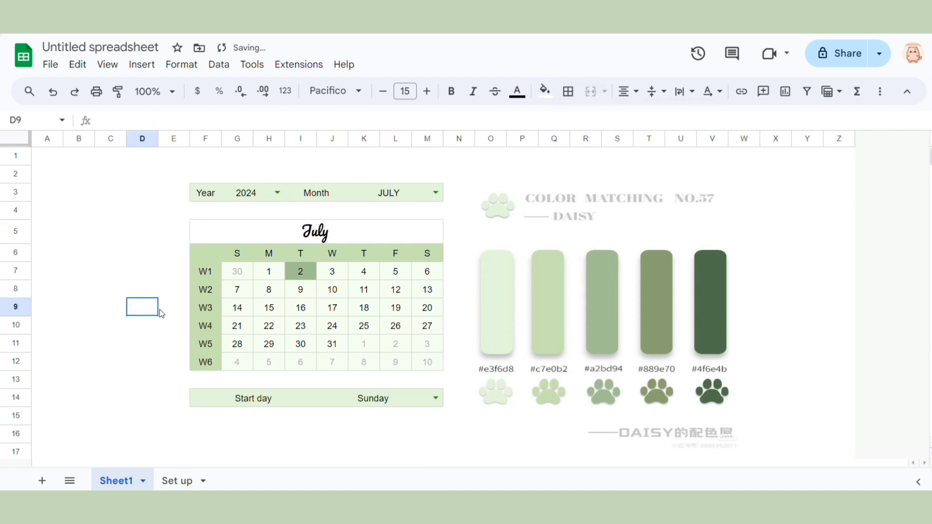
- Choose the double-line border style and apply it to the top edge of the month header F5:M5
click(271, 222)
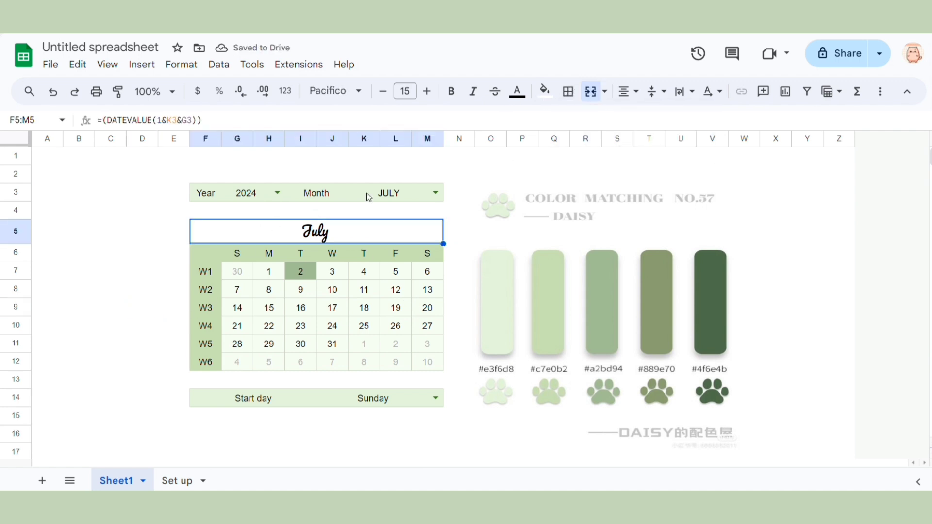
click(568, 91)
click(698, 141)
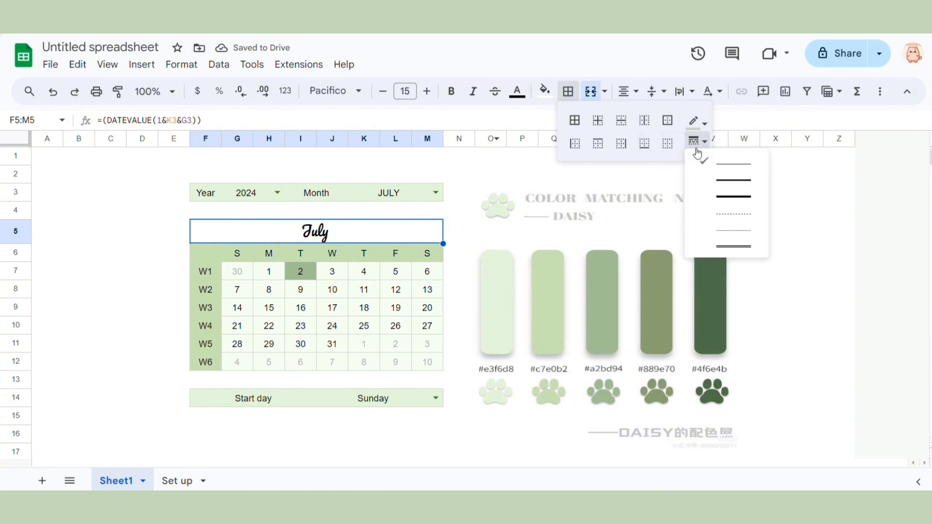
click(735, 246)
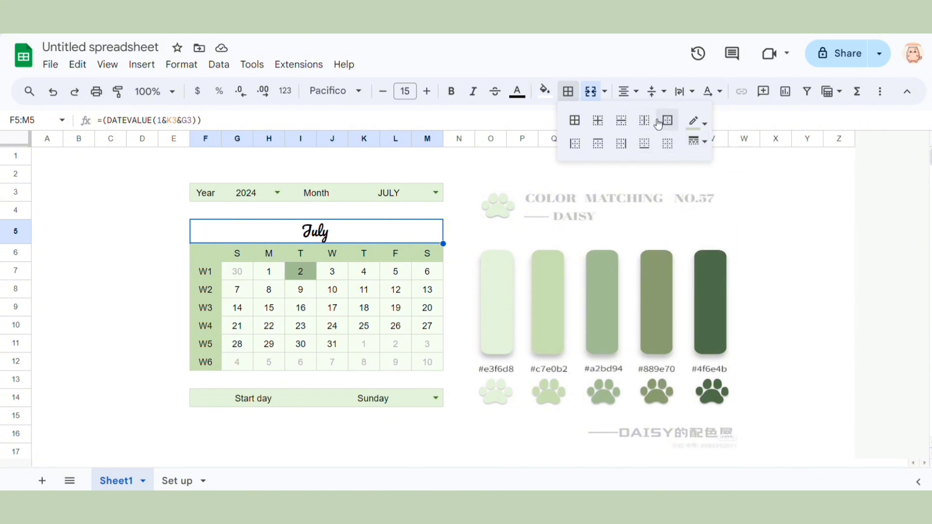
click(601, 139)
click(152, 278)
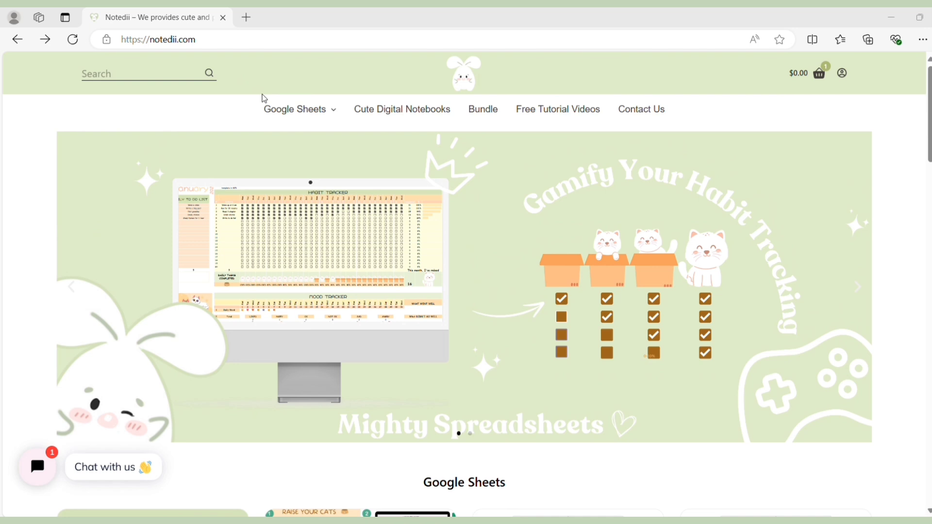
- On the Notedii website, open the Free Spreadsheets category for Google Sheets and add "Free Calendar 2 – Matcha ver" to the cart
mouse_move(275, 118)
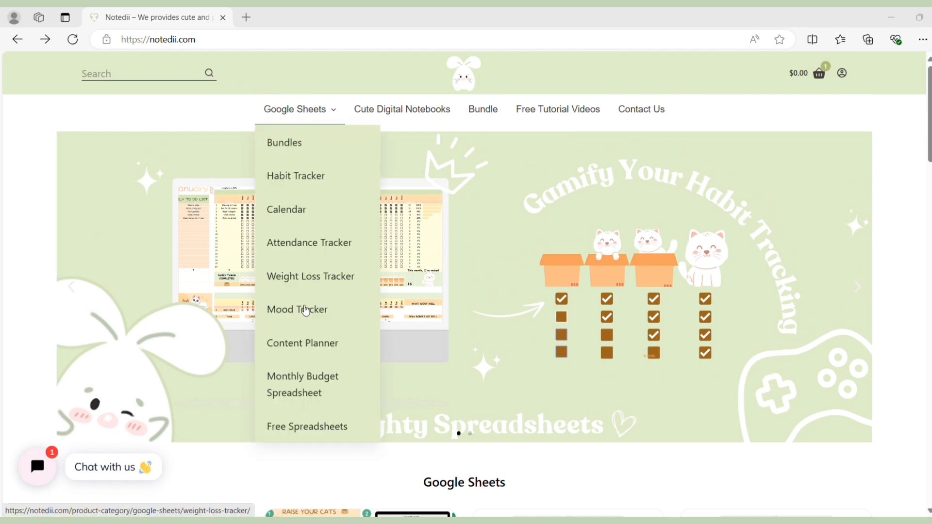
click(327, 437)
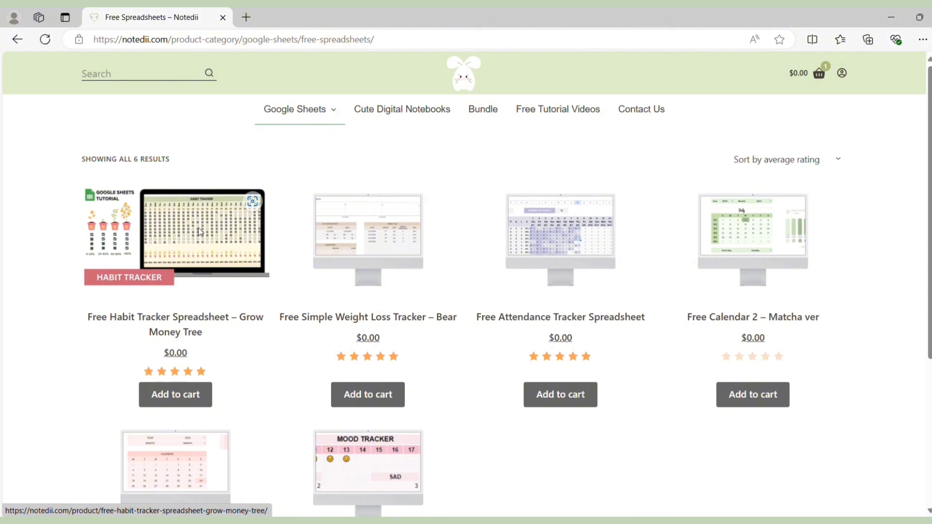
click(744, 404)
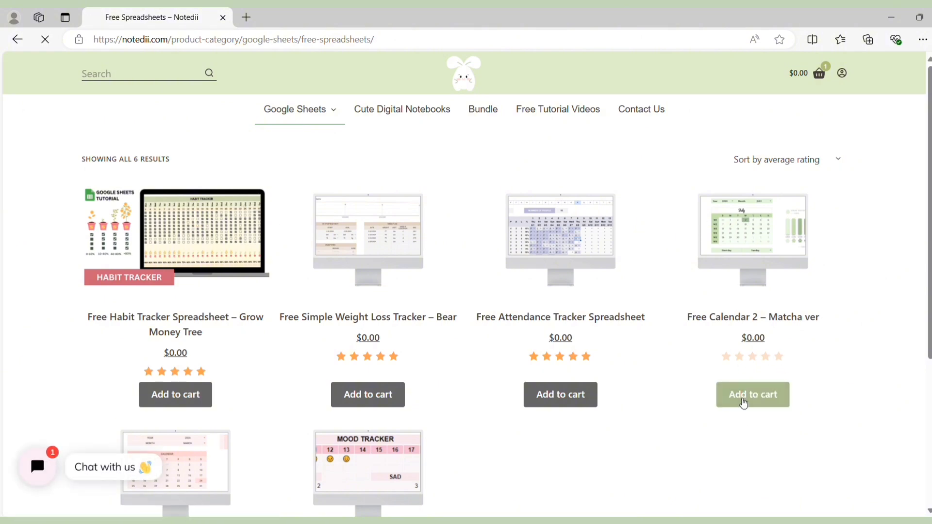